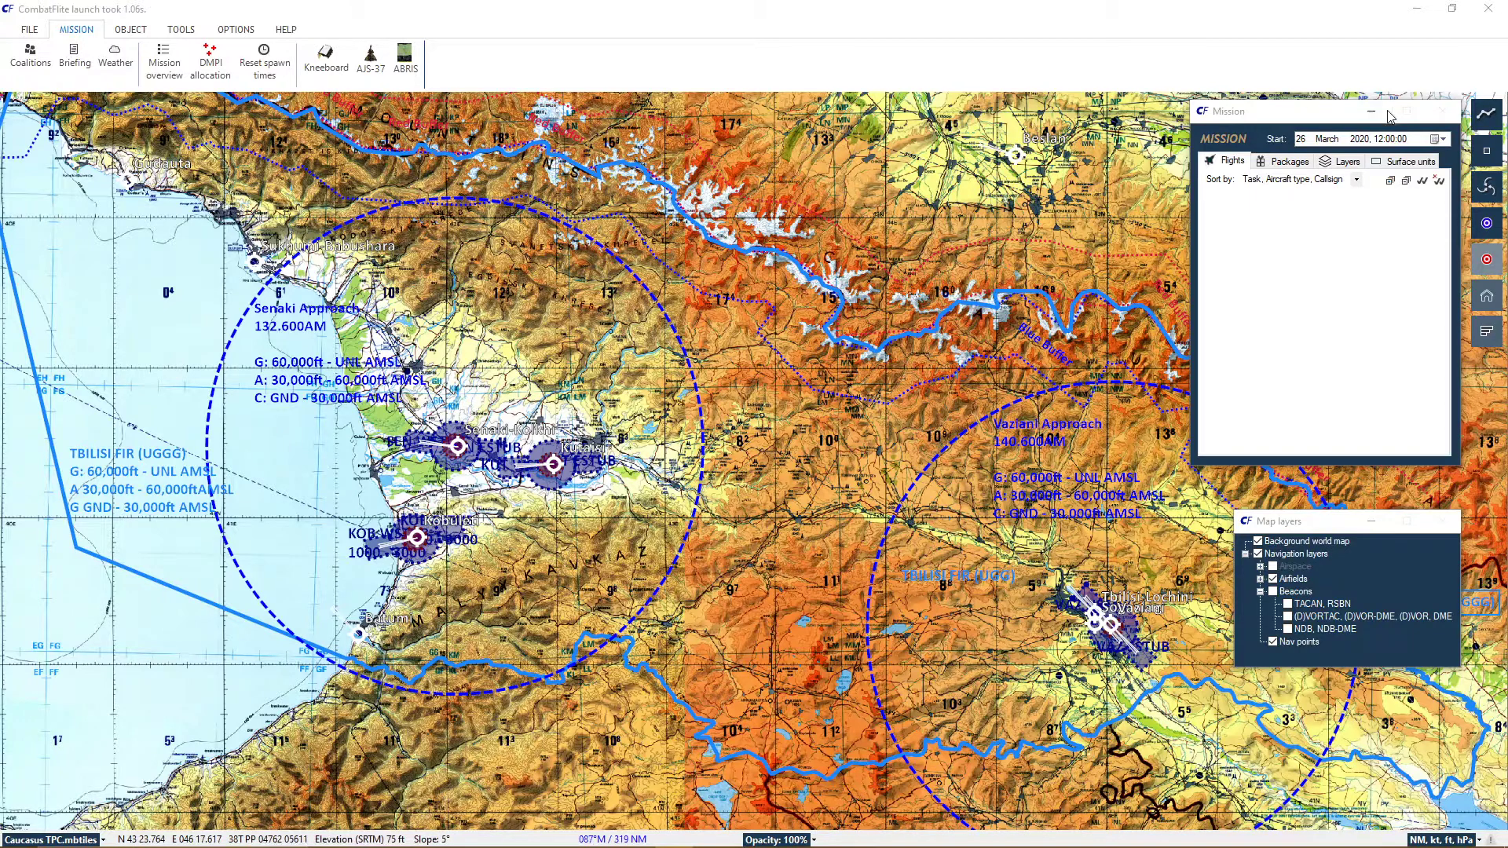
- Minimize the Mission and Map layers windows to clear the map
left_click(1372, 111)
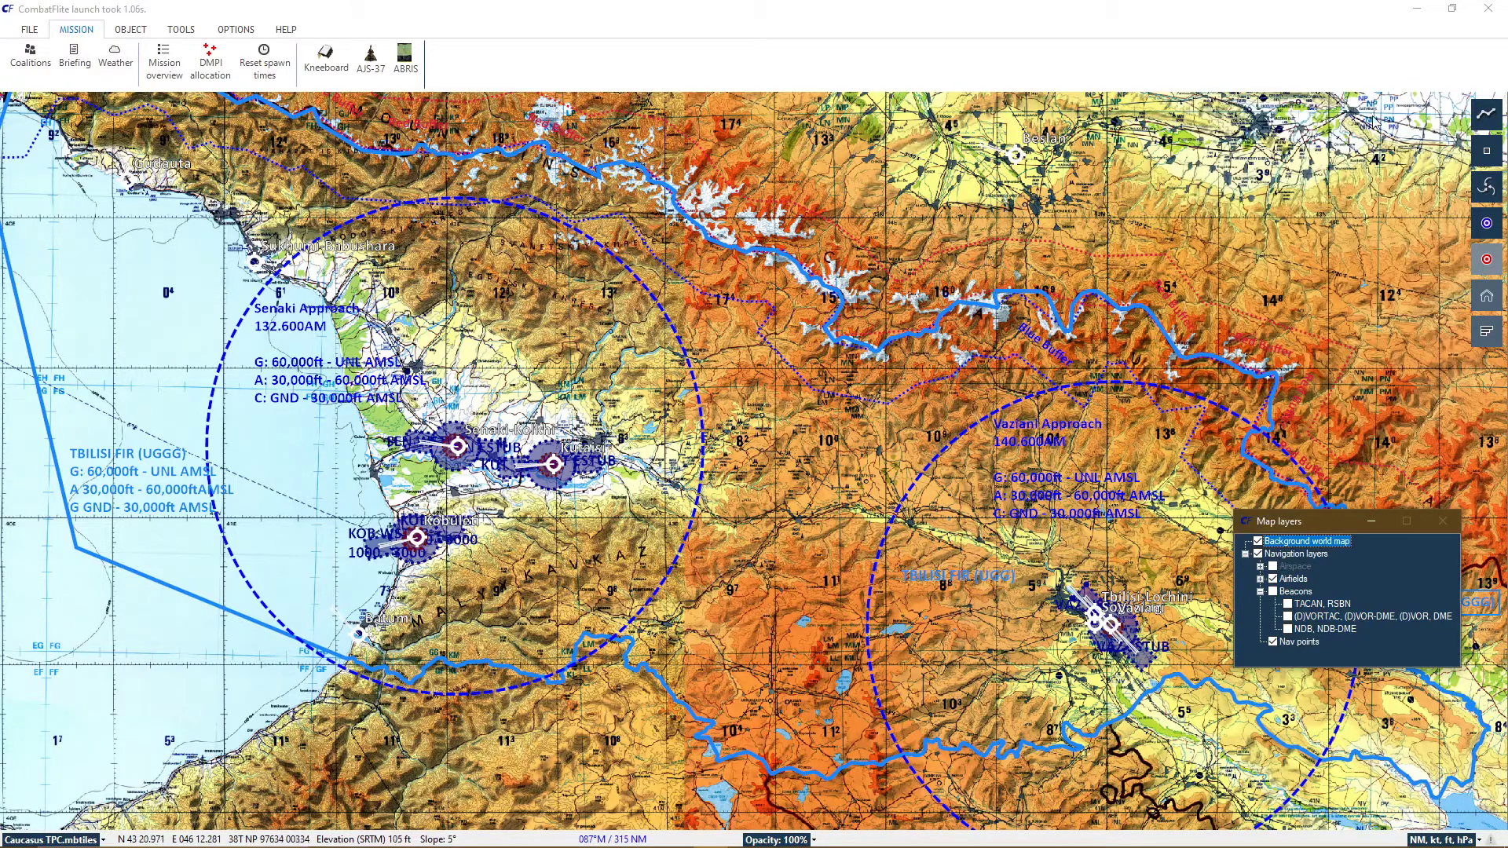
left_click(1372, 521)
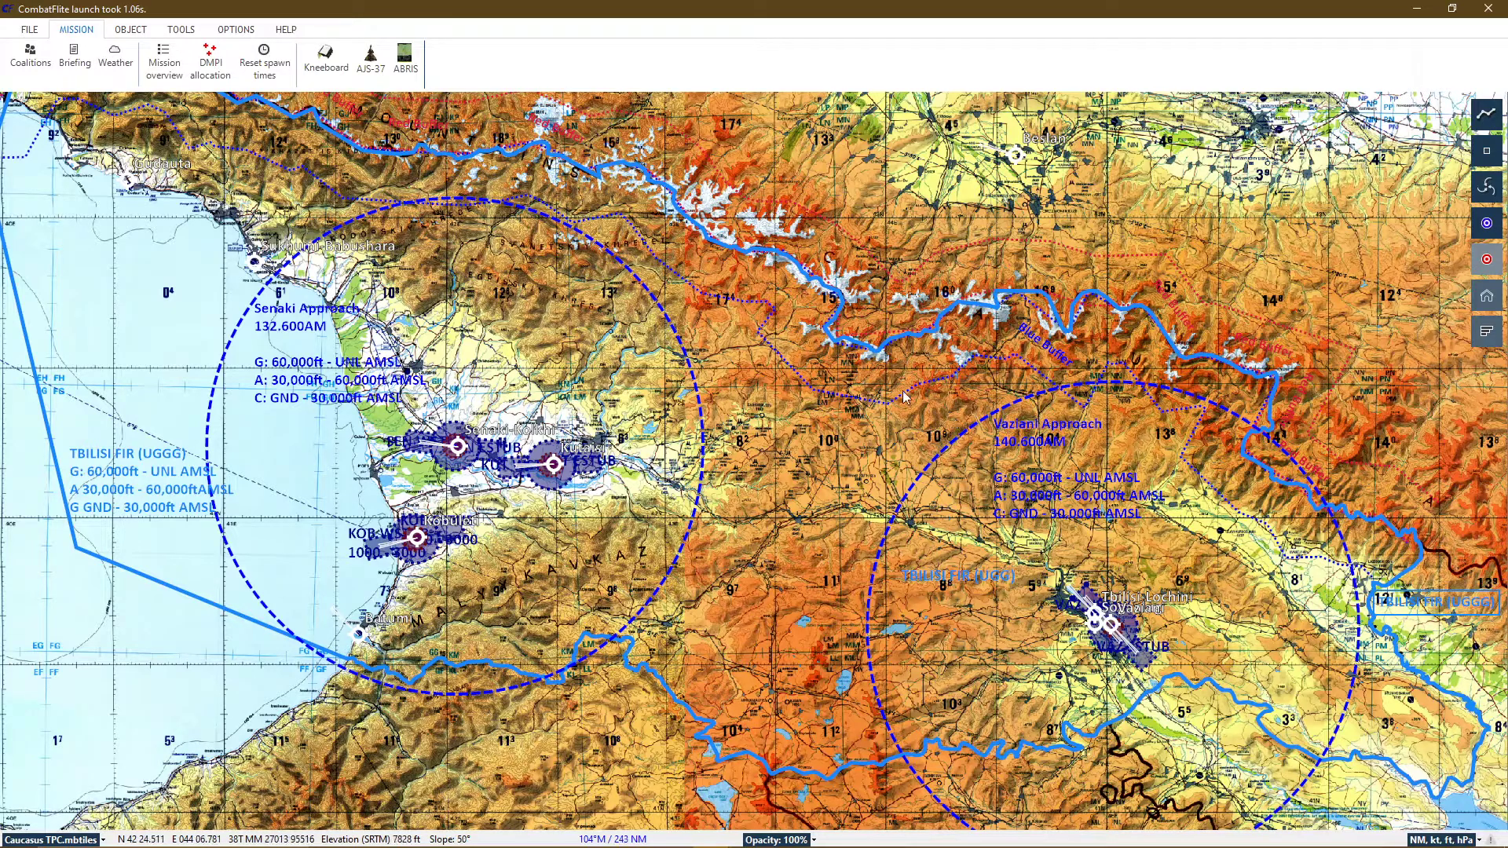
- Create a single-ship blue USA flight of an F-16C bl.52d with task Nothing and empty payload, and start waypoint picking
left_click(132, 30)
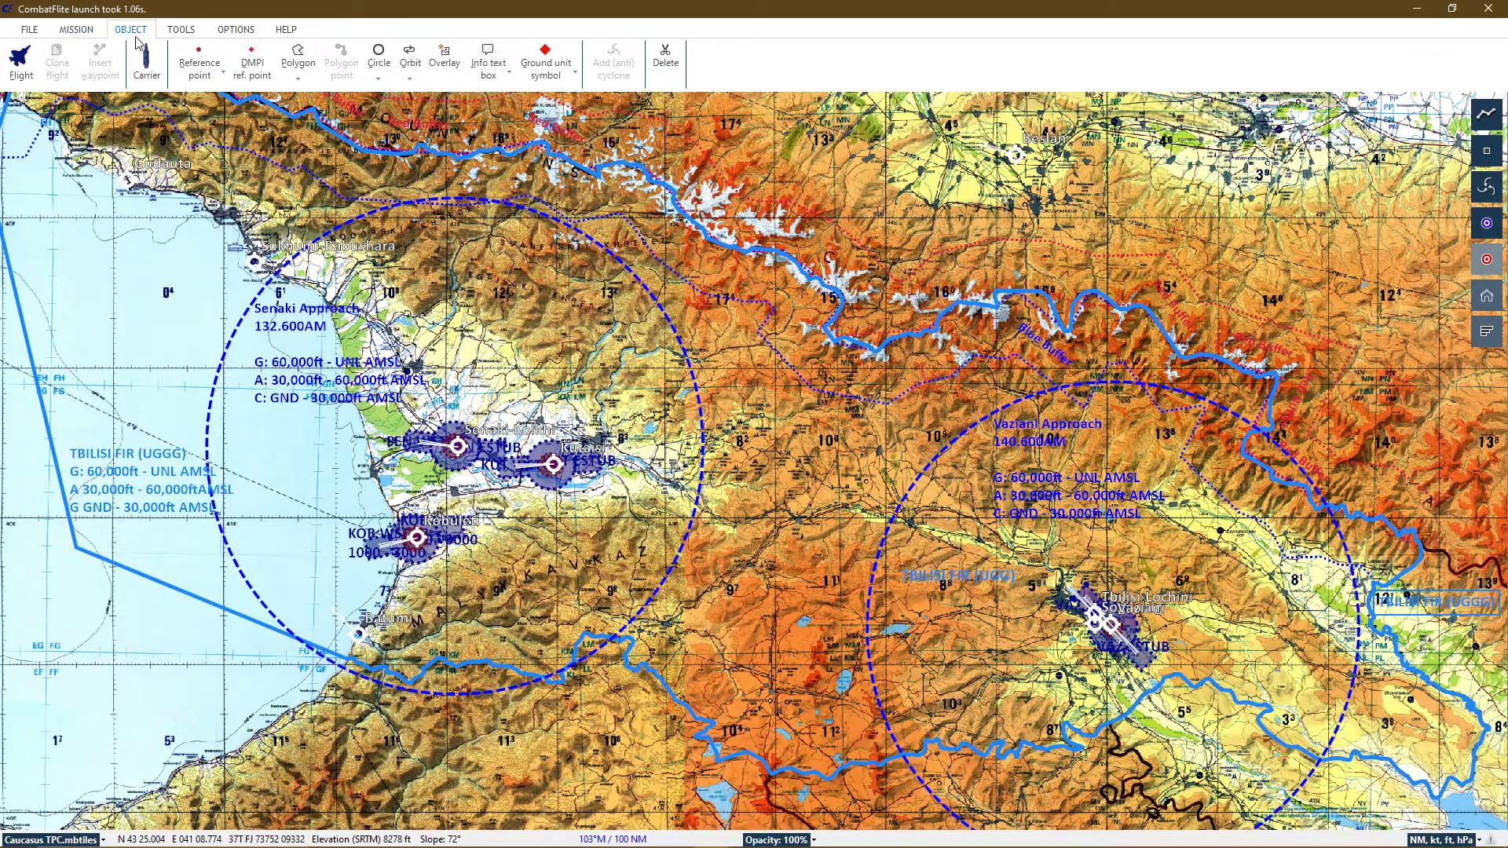
left_click(21, 63)
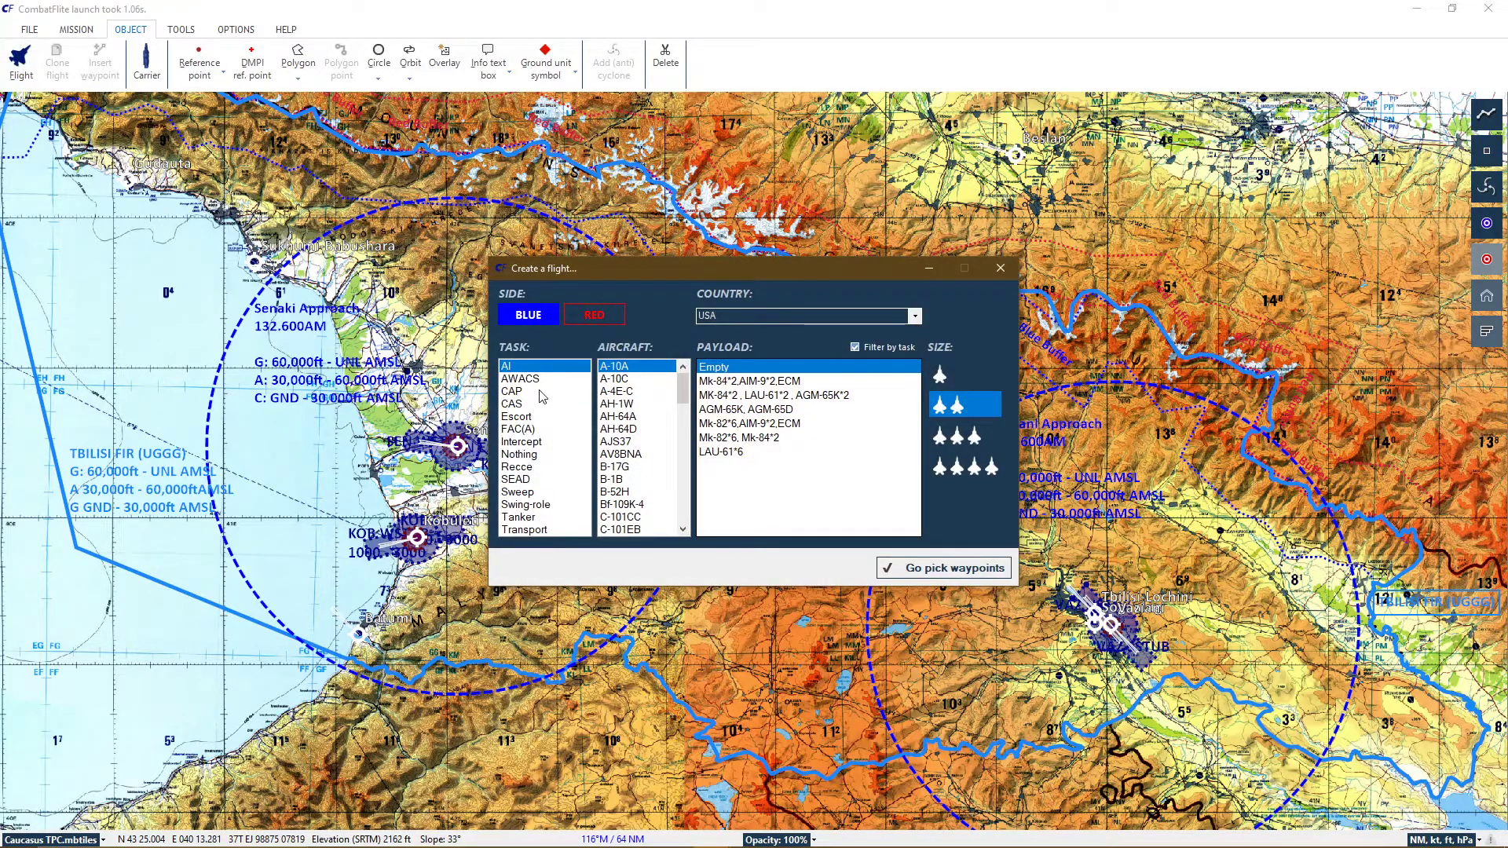
left_click(549, 454)
scroll(633, 412, "down", 10)
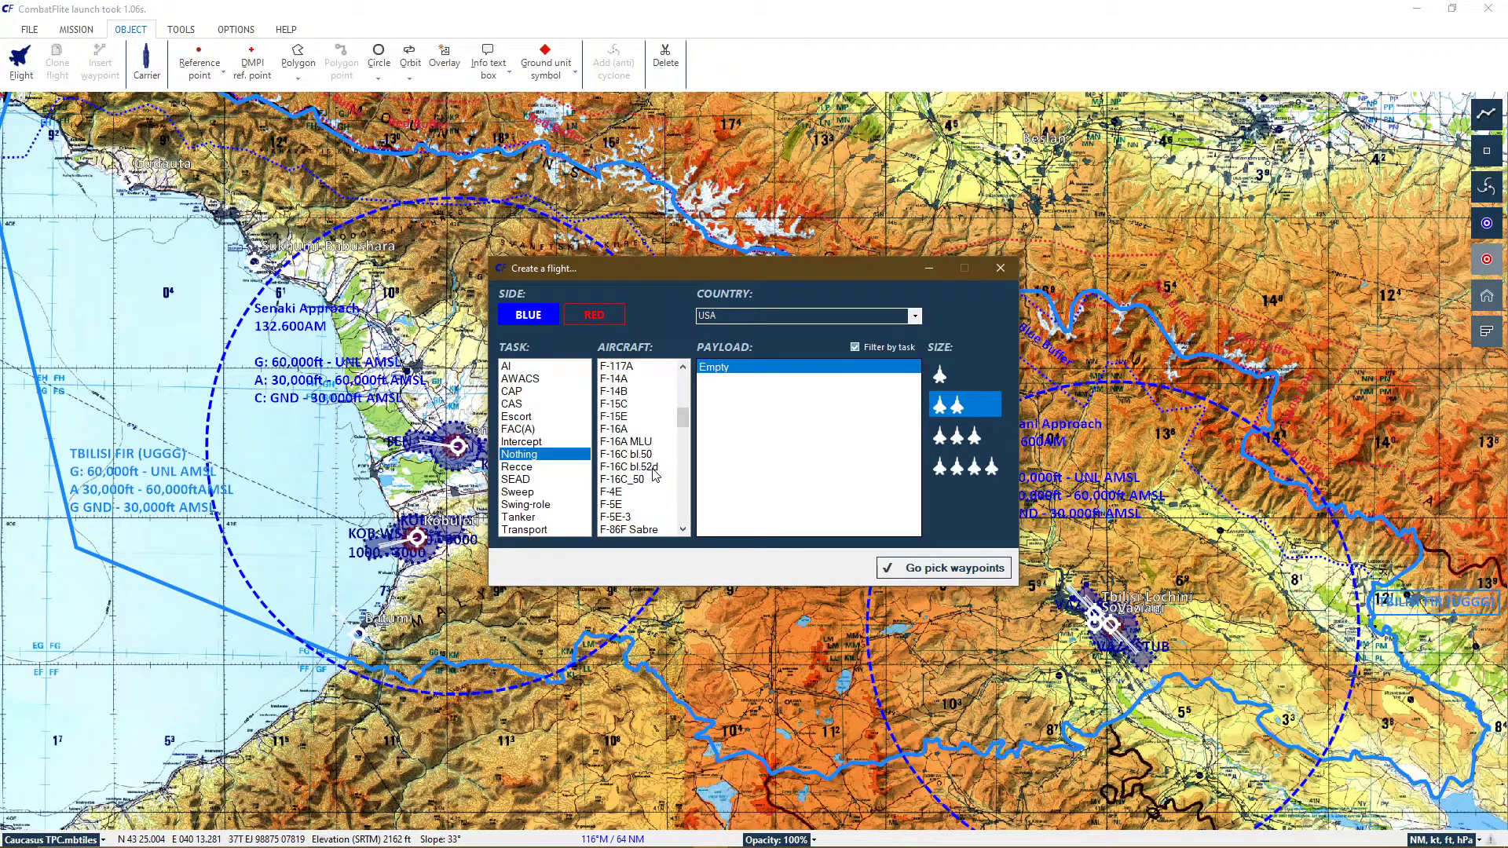
left_click(653, 468)
left_click(943, 376)
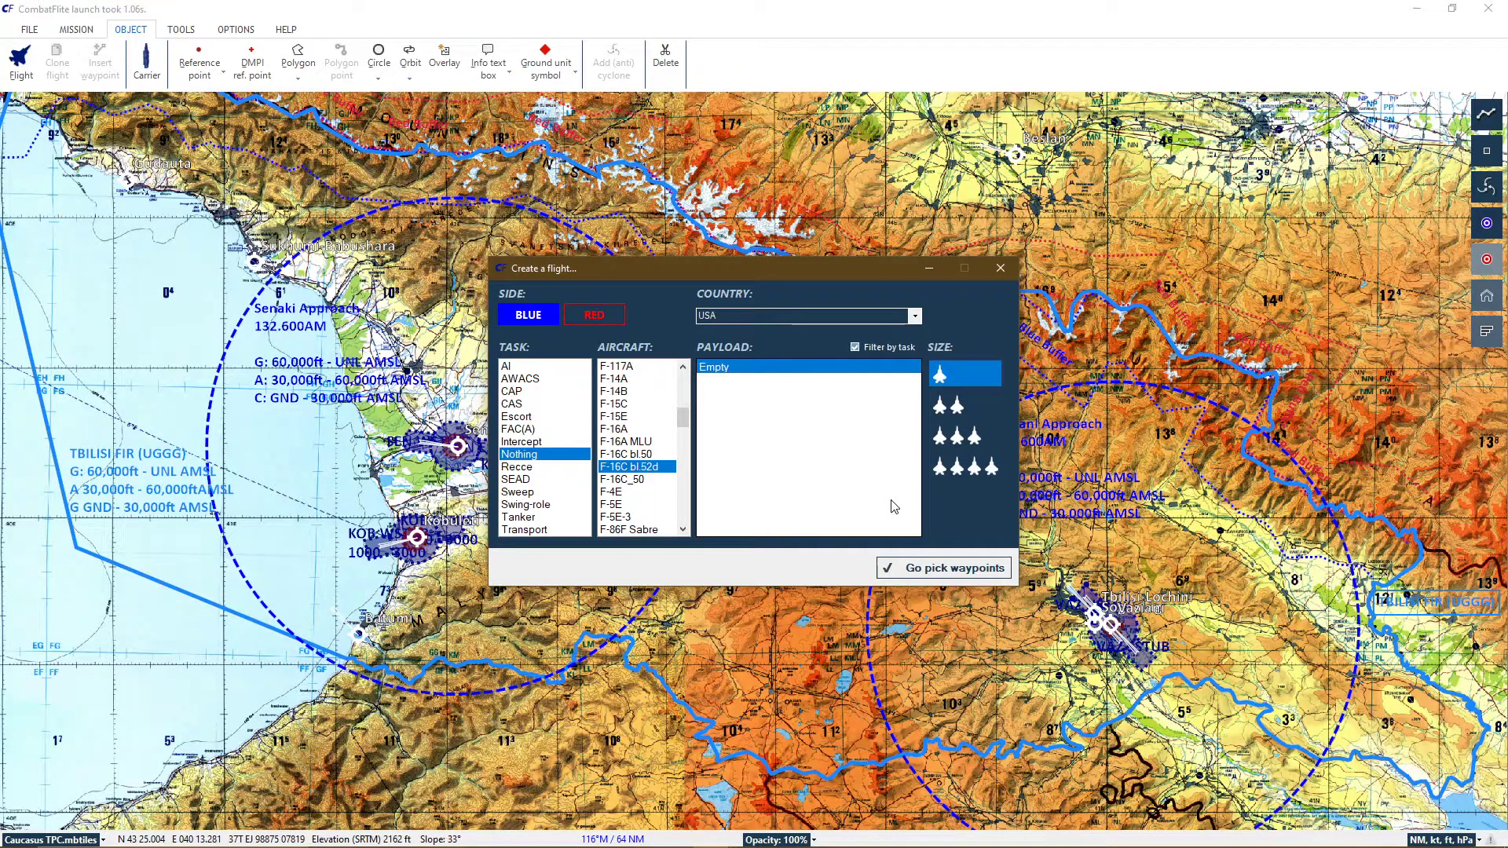
left_click(921, 565)
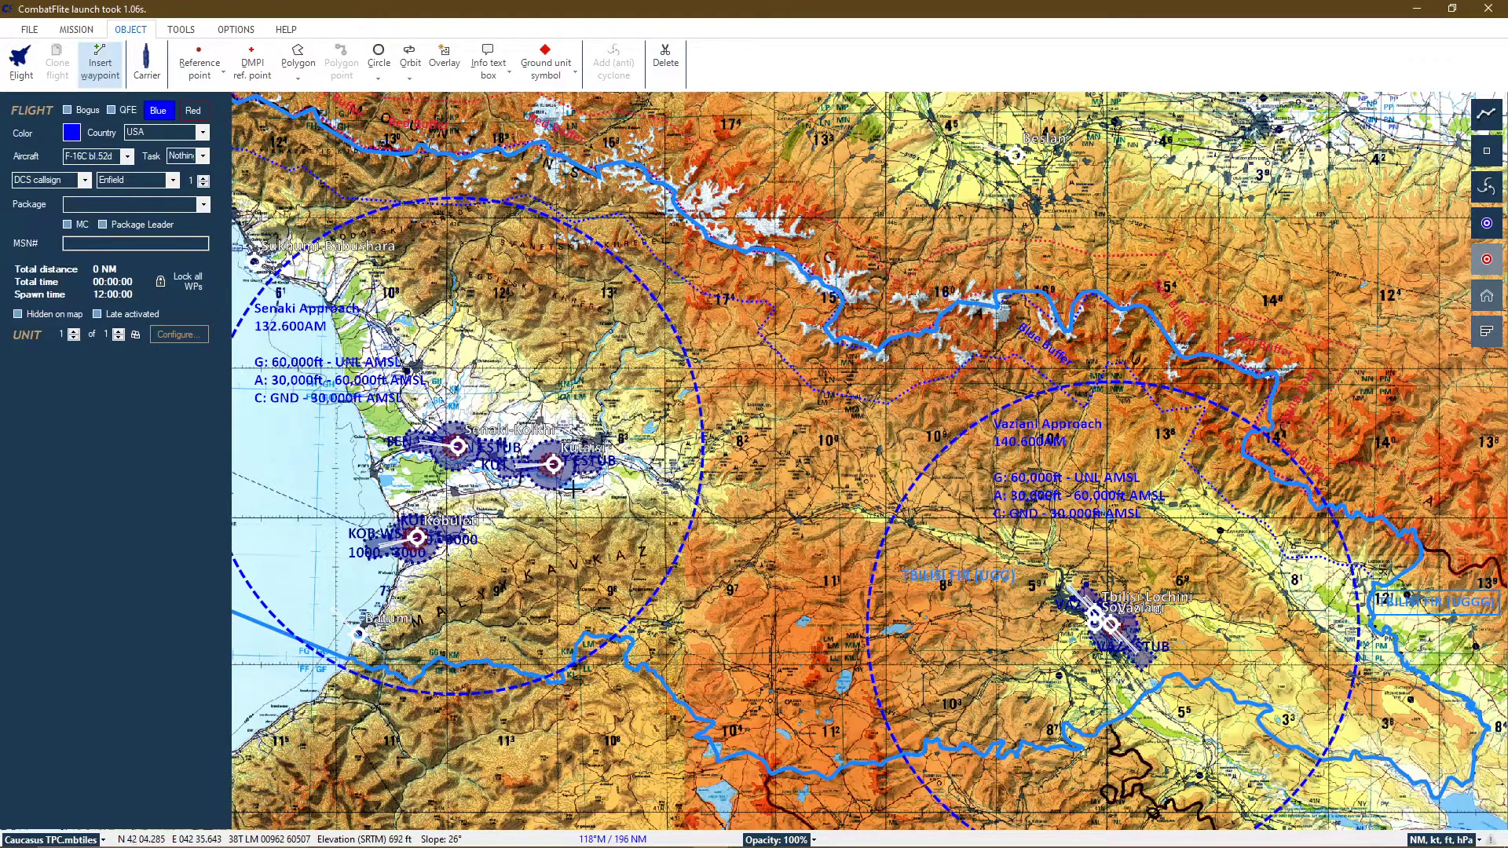
- Place the flight's take-off waypoint at Kutaisi and a steerpoint on the Senaki Approach circle just east of Zestaponi
left_click(554, 463)
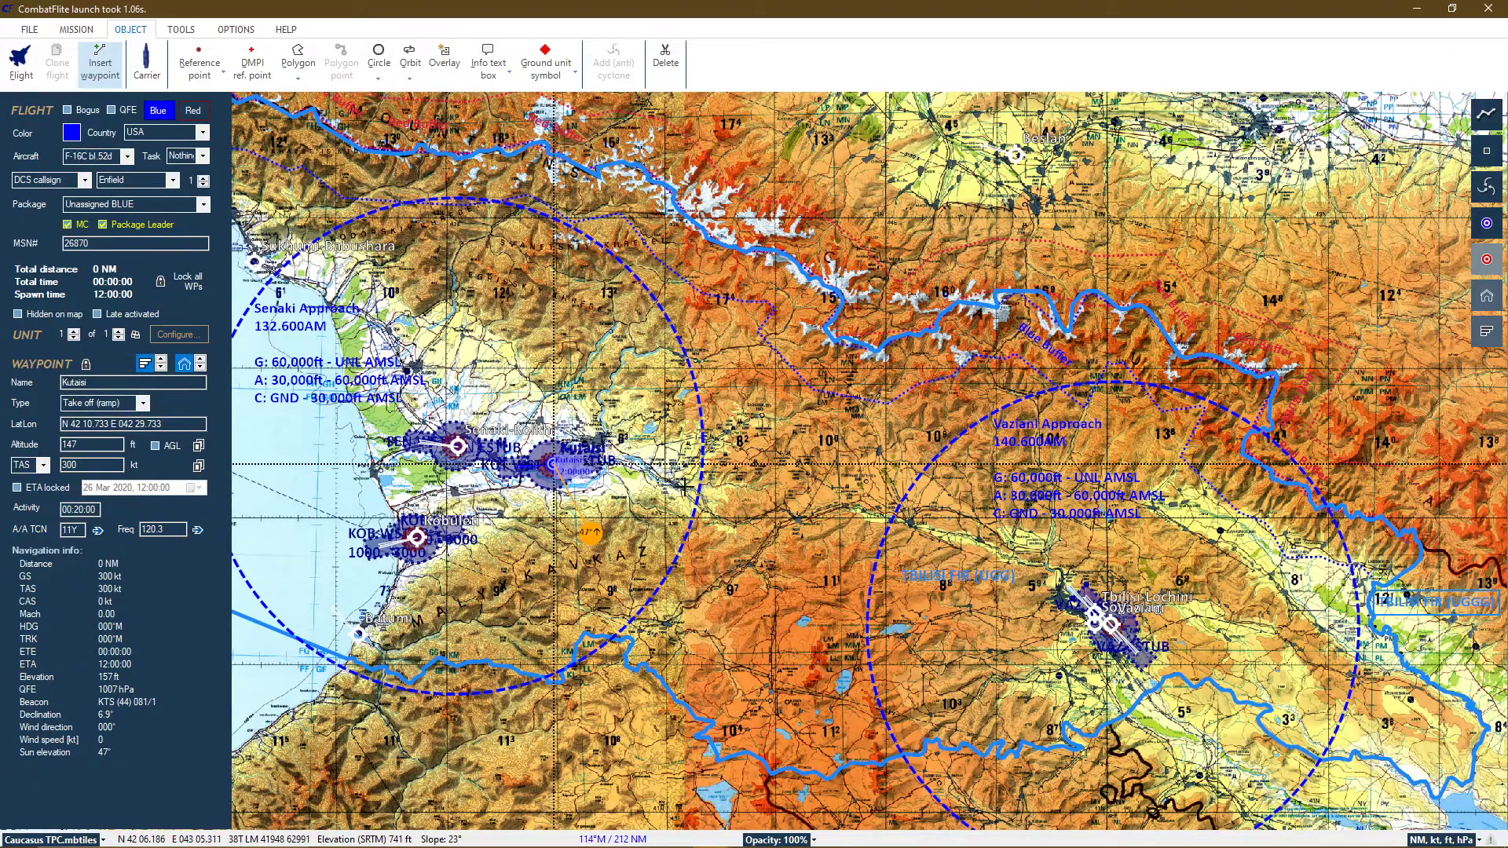
scroll(685, 485, "up", 5)
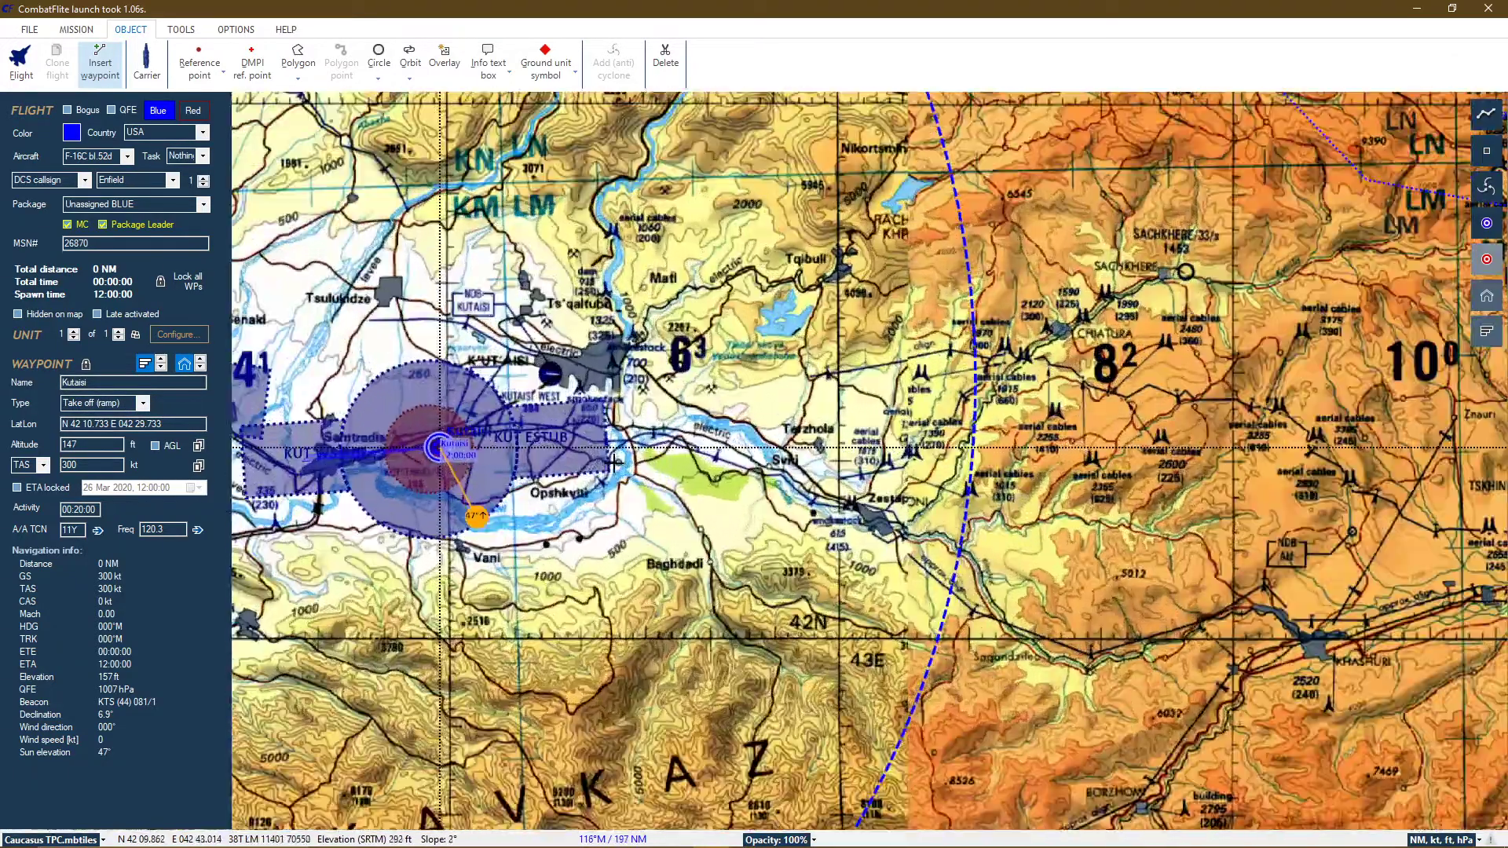
scroll(614, 462, "up", 1)
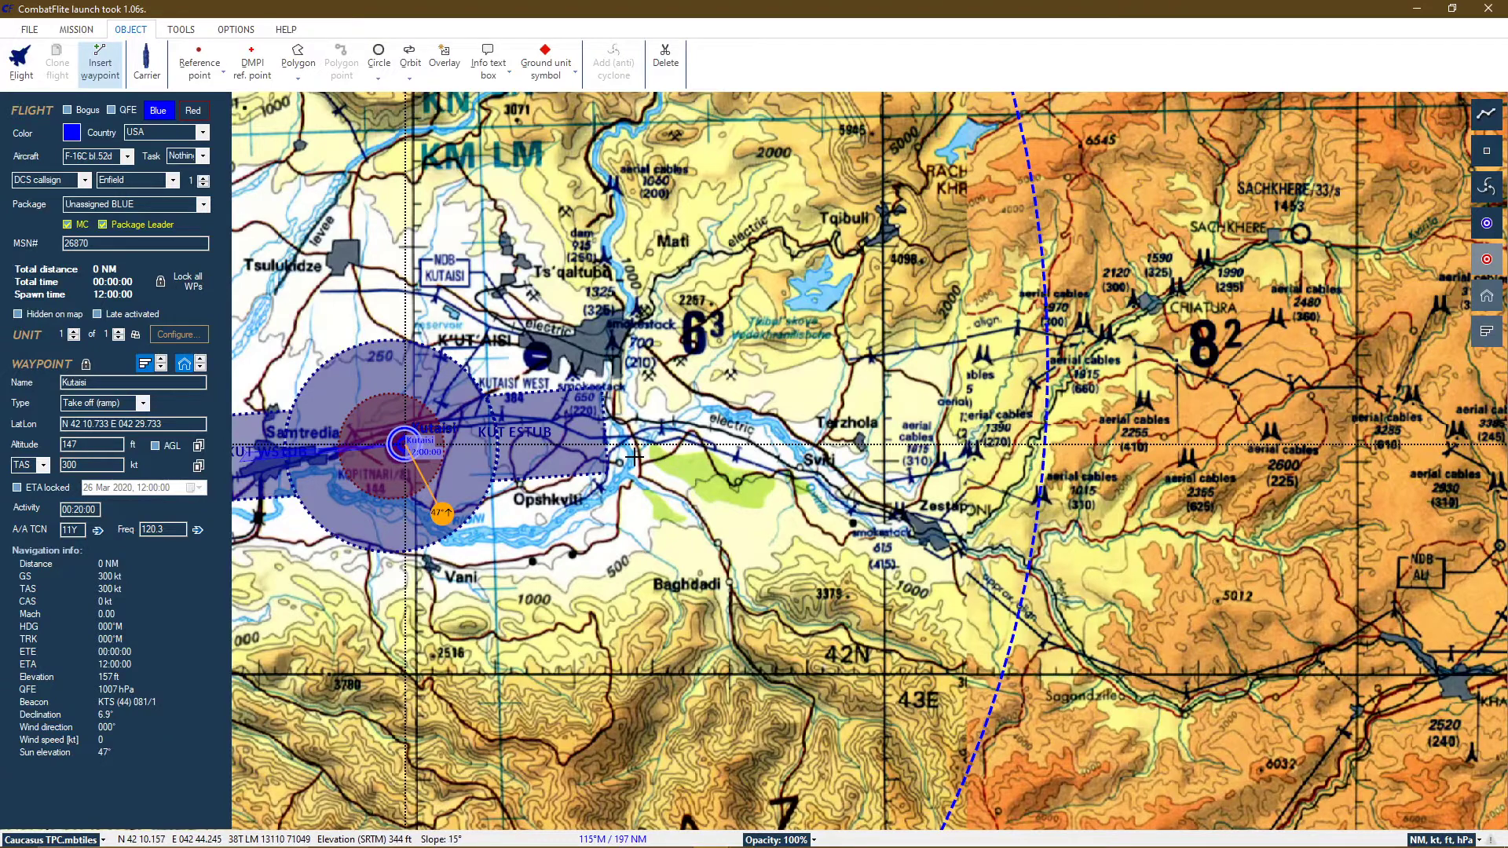
scroll(634, 456, "down", 1)
scroll(973, 447, "up", 1)
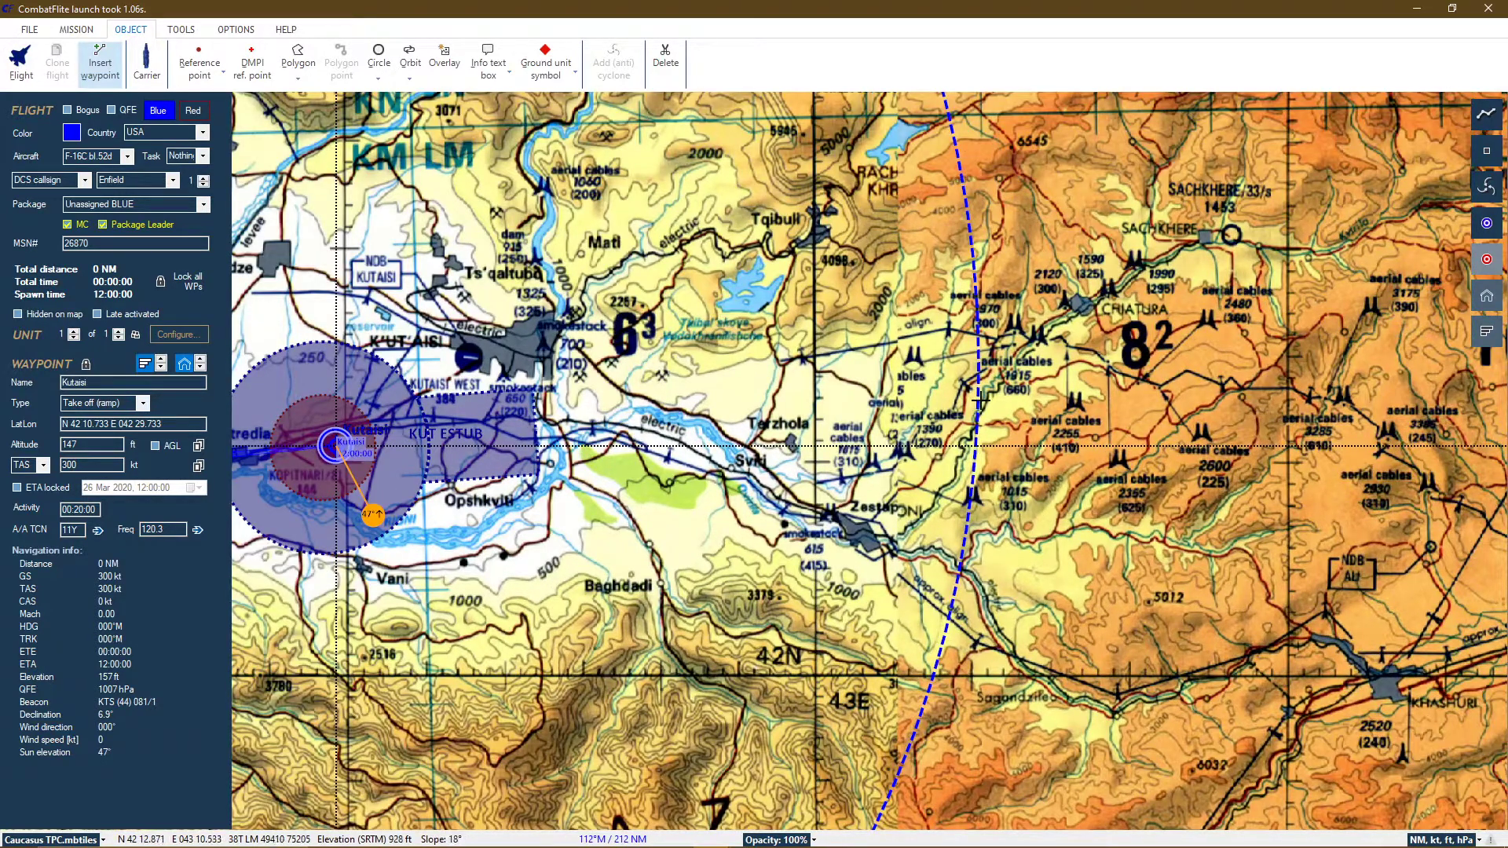
scroll(973, 382, "up", 1)
scroll(973, 375, "down", 1)
scroll(975, 357, "up", 1)
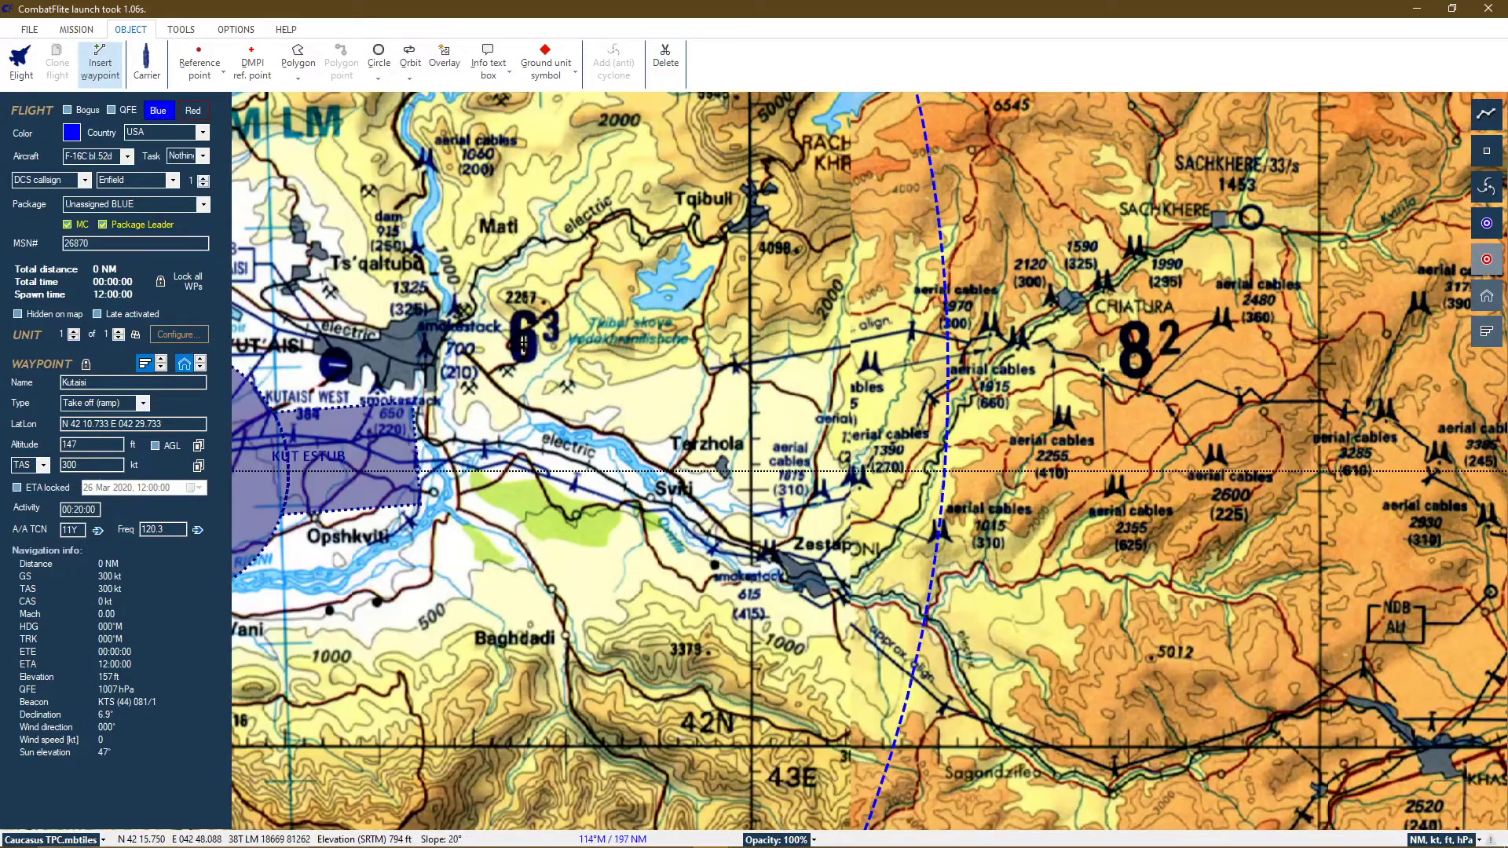
scroll(507, 341, "down", 2)
scroll(507, 342, "down", 2)
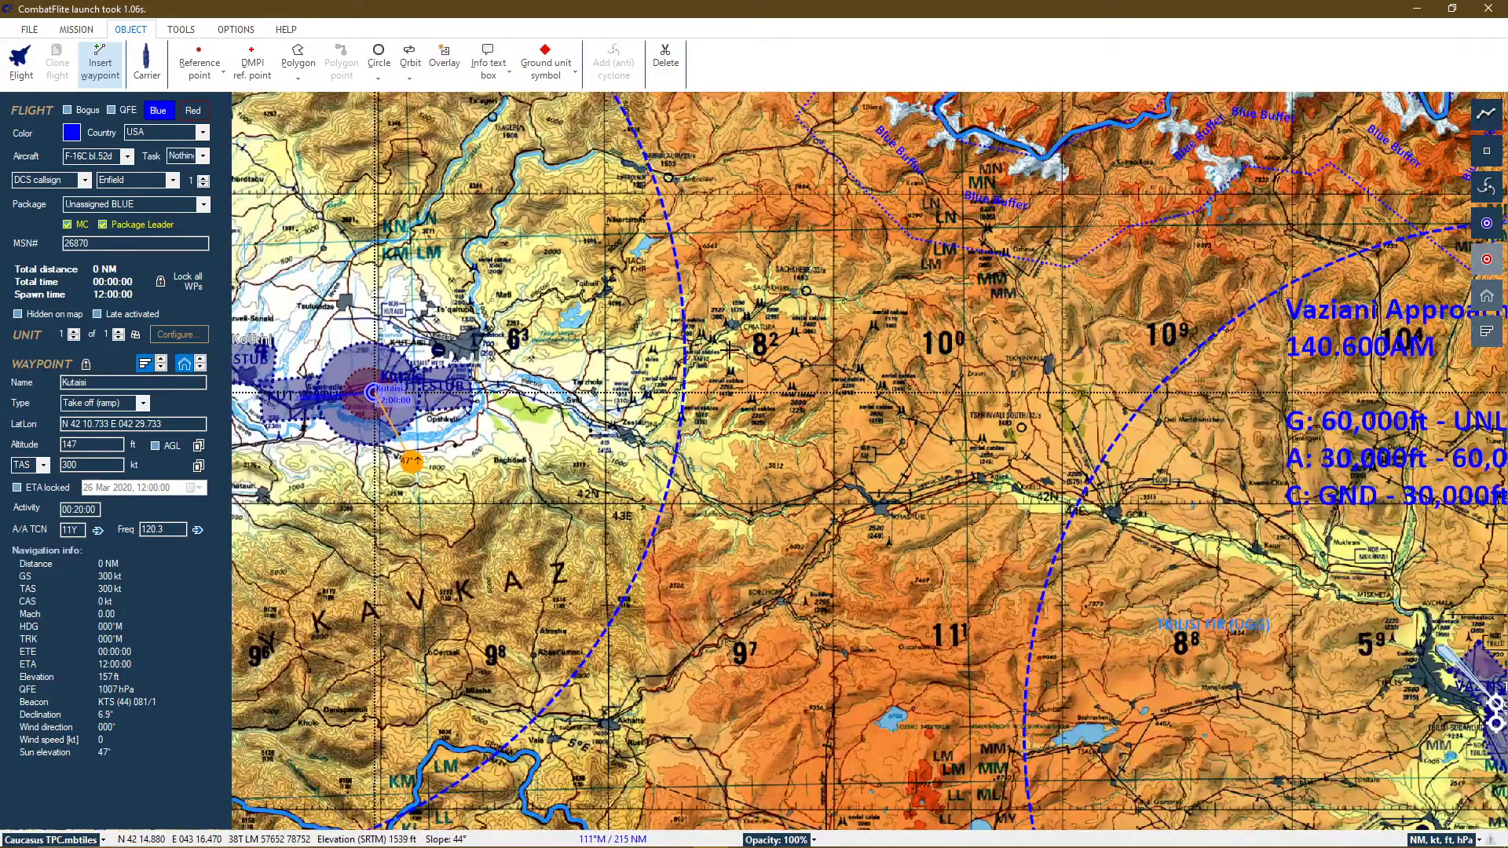
scroll(612, 299, "up", 2)
scroll(685, 252, "up", 1)
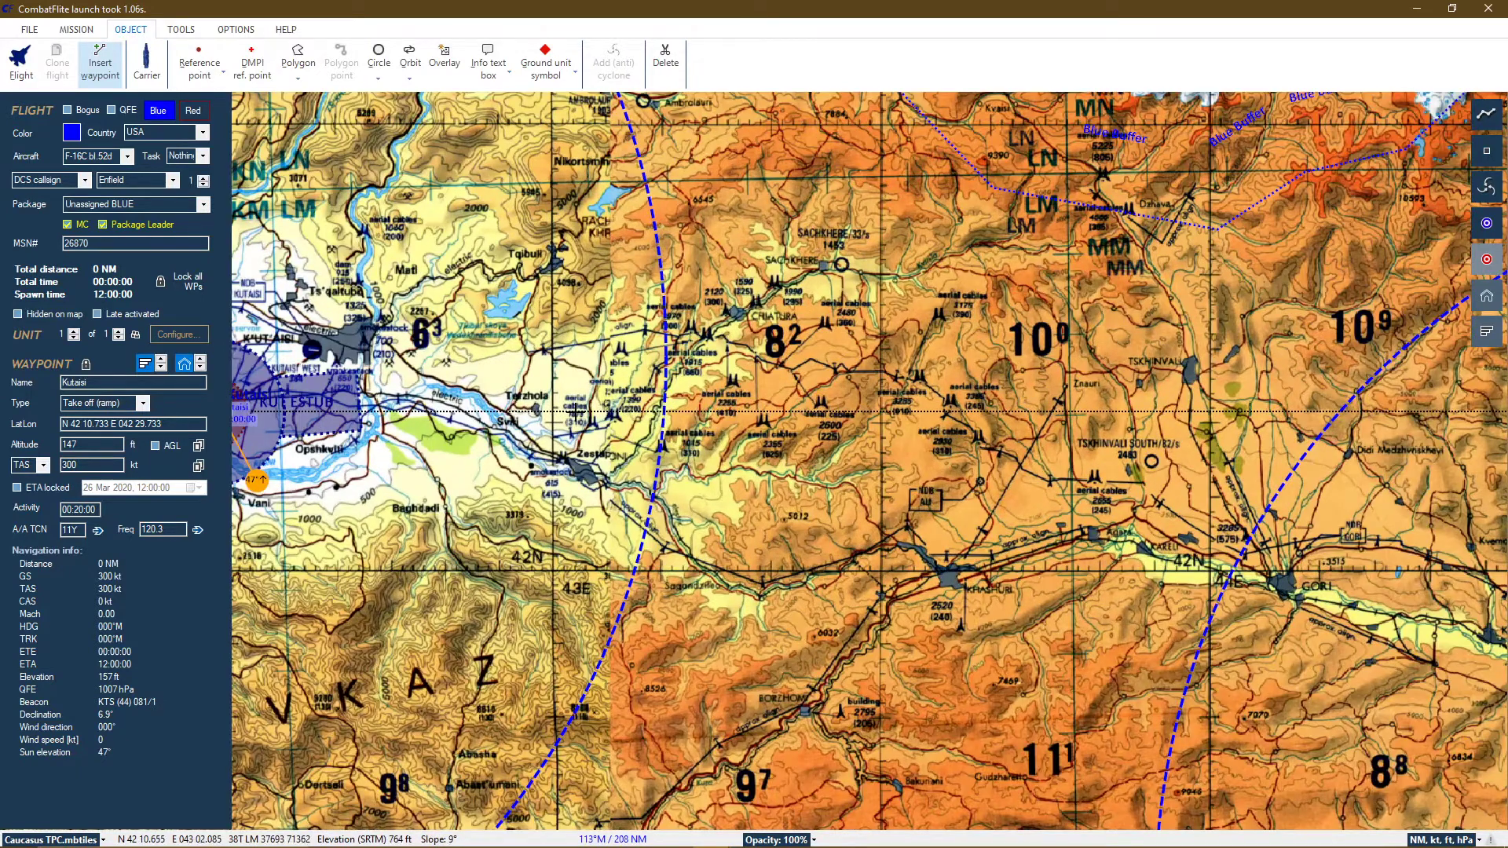
scroll(642, 505, "up", 1)
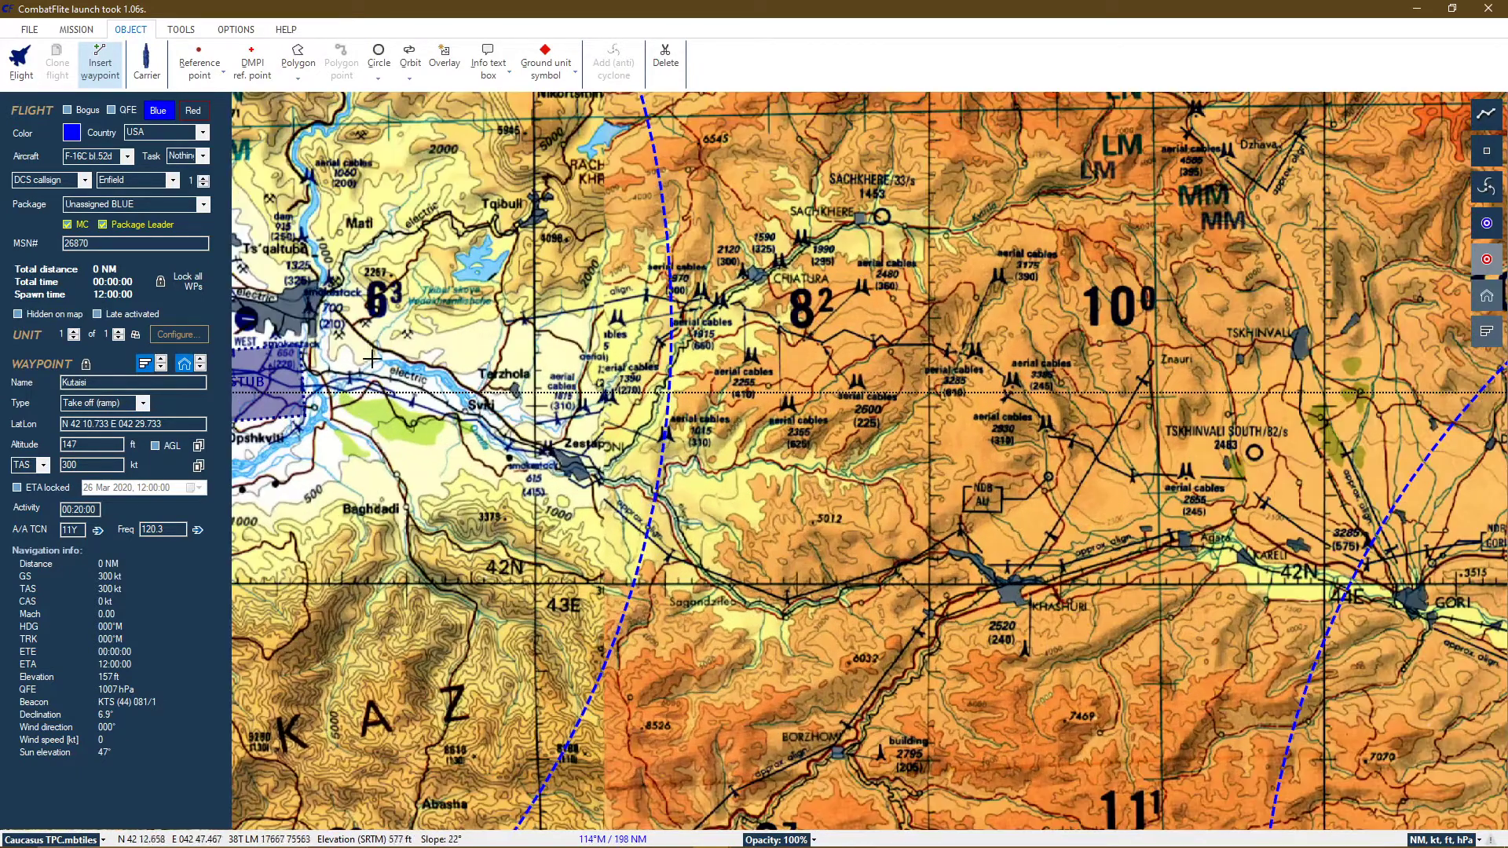
scroll(686, 503, "up", 1)
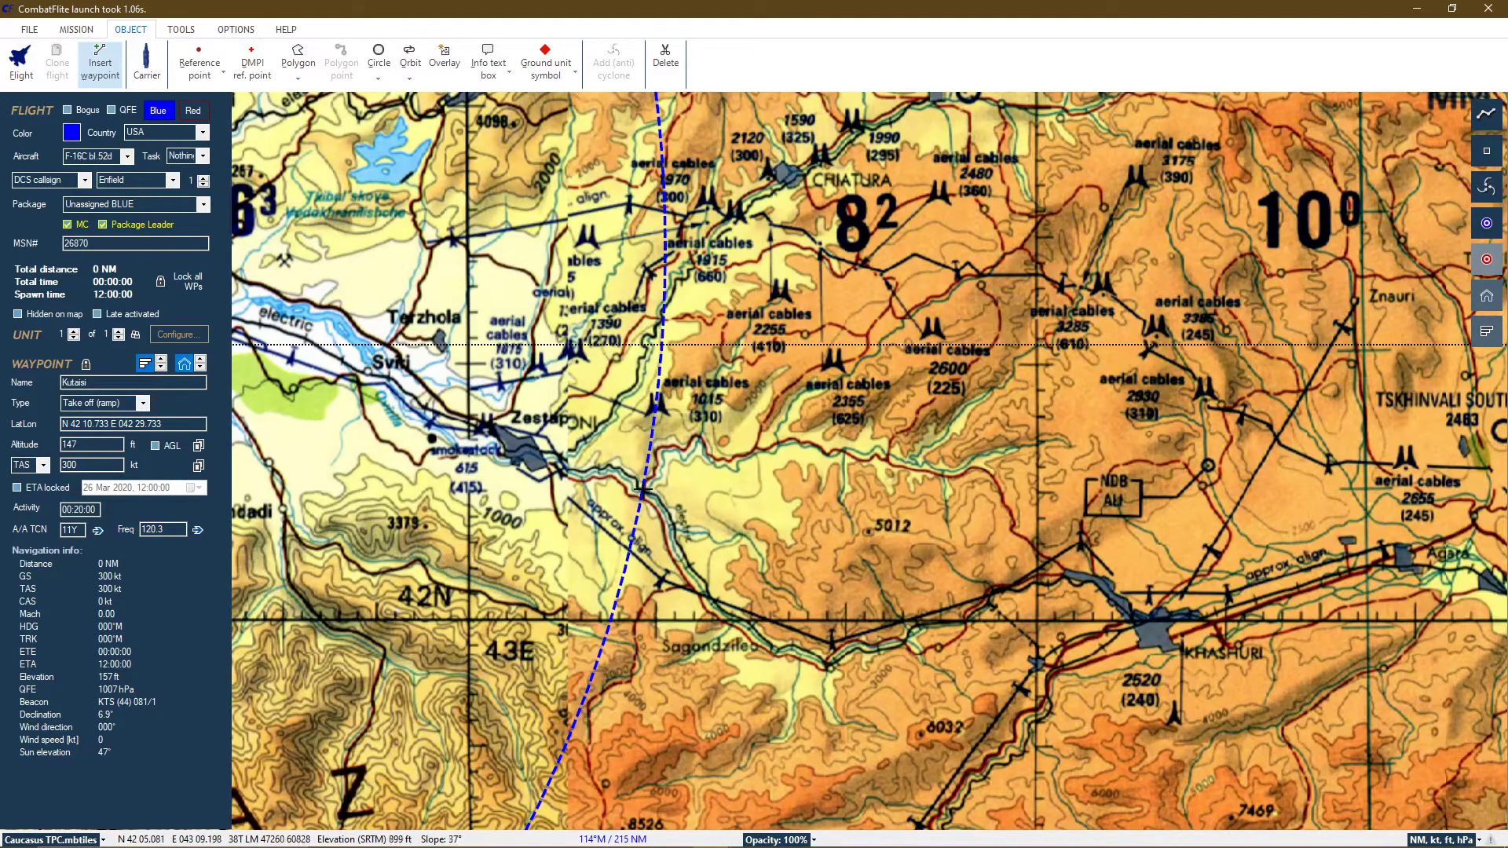
left_click(641, 489)
- Add a second steerpoint at the town of Gori
scroll(507, 515, "down", 3)
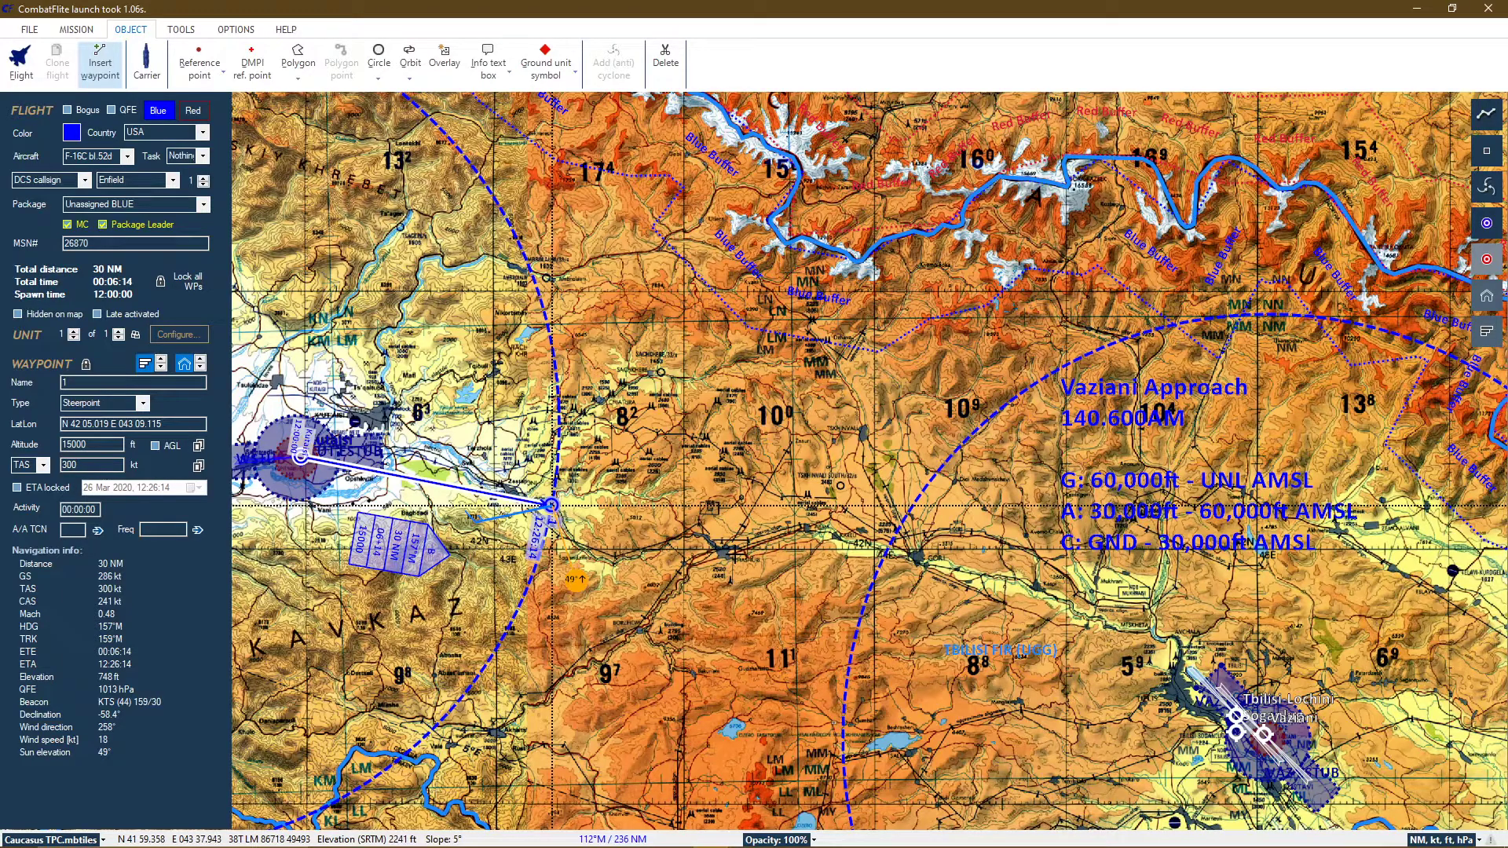
scroll(901, 570, "up", 1)
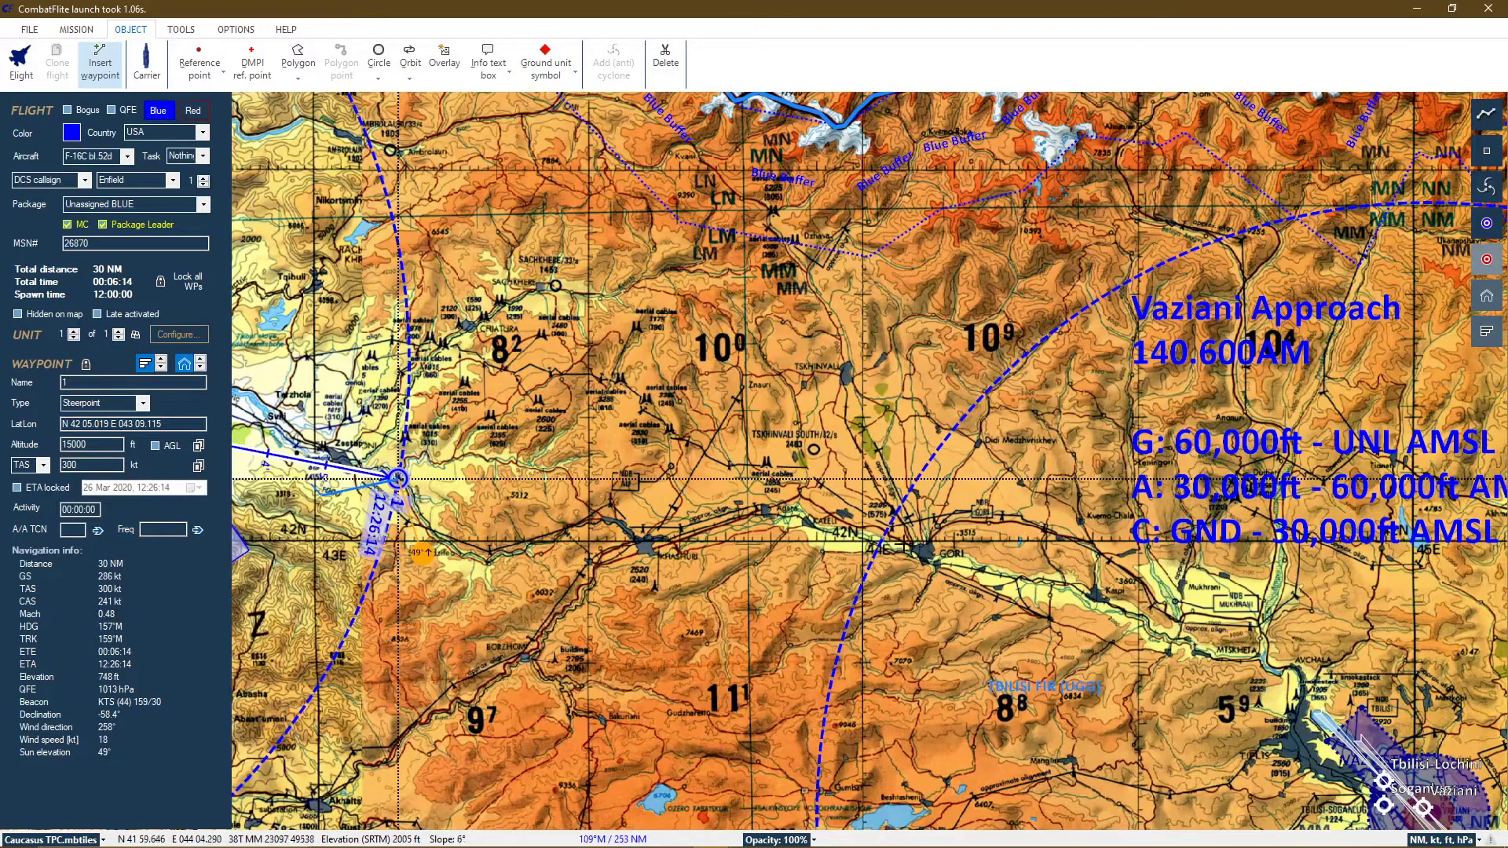
scroll(904, 541, "up", 4)
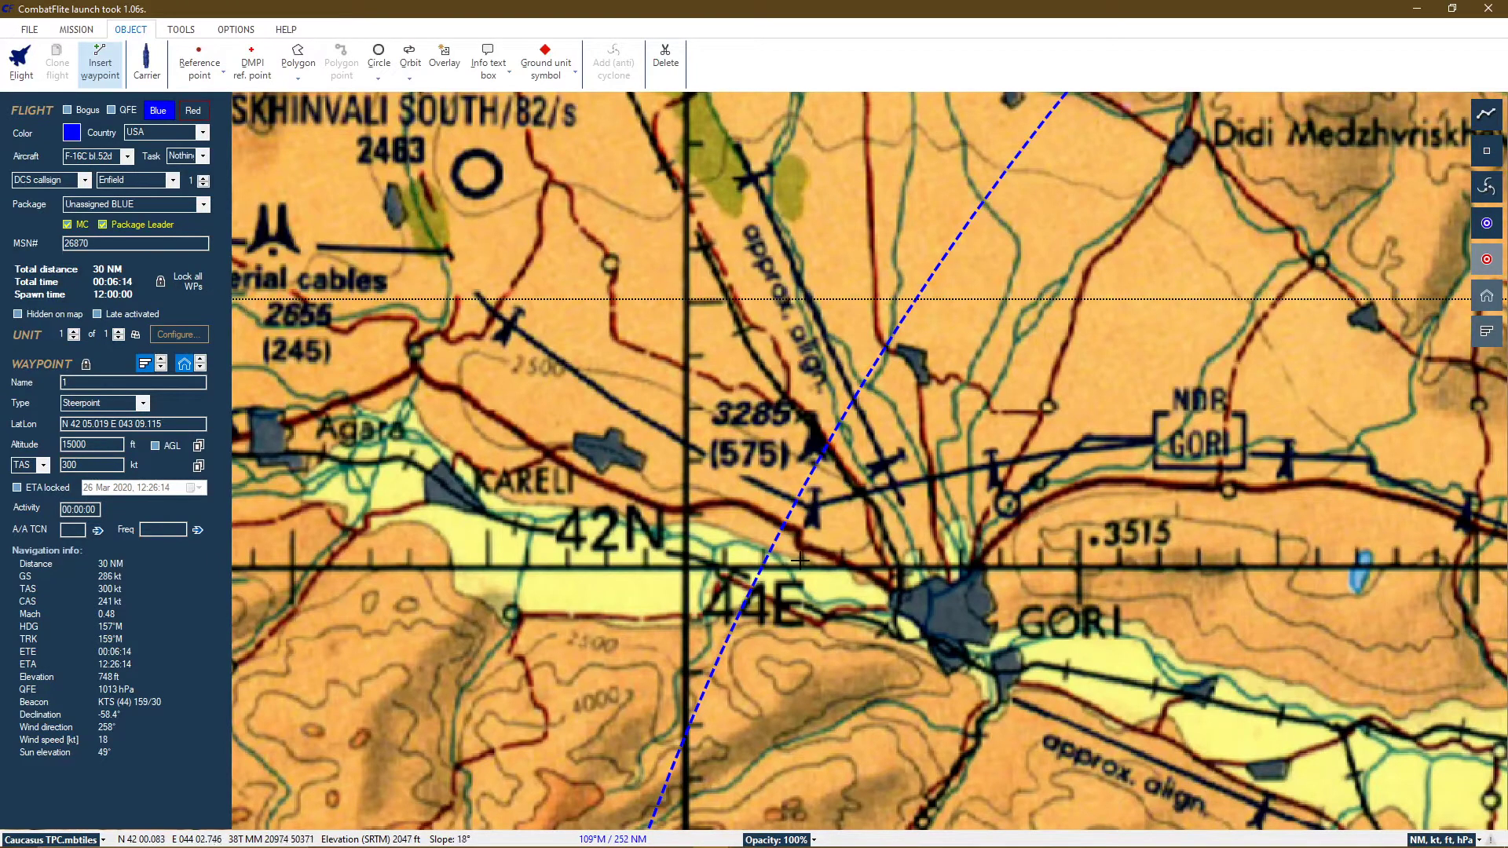
scroll(799, 562, "down", 1)
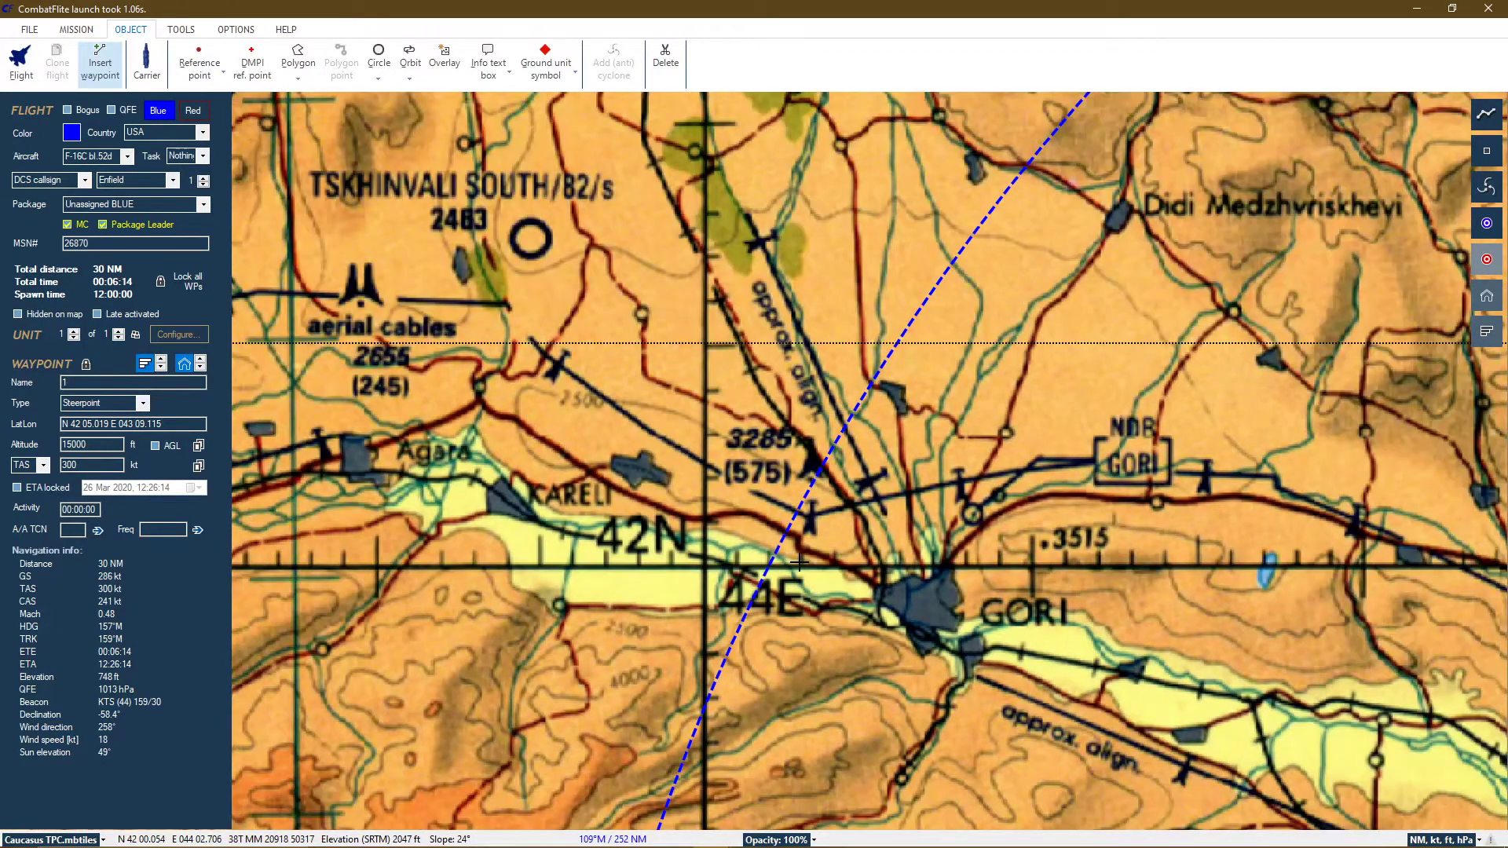
left_click(922, 613)
- Switch the background map to Flappie v07.mbtiles
scroll(786, 597, "down", 3)
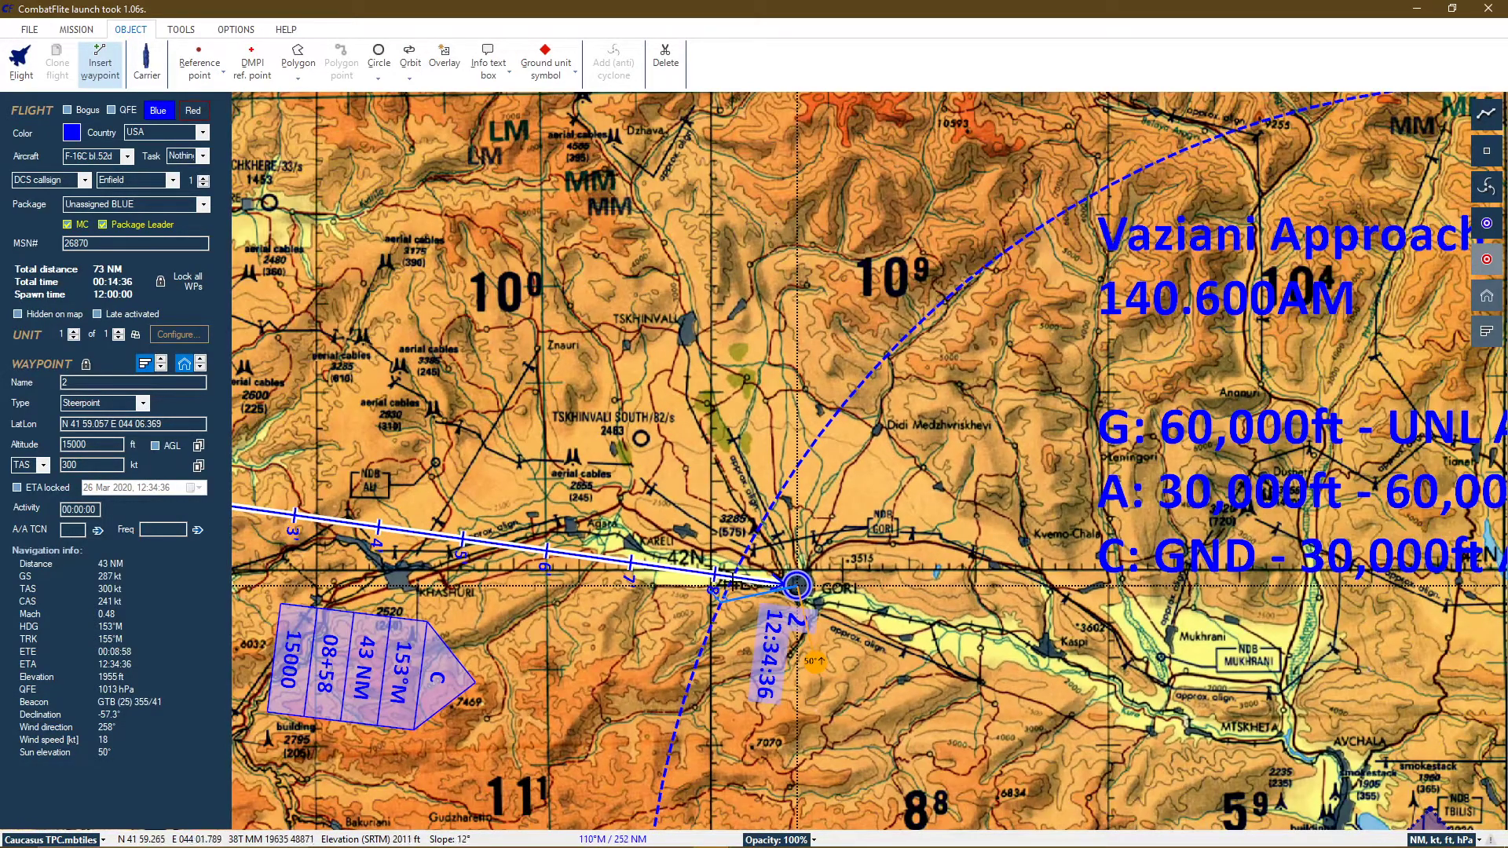
scroll(694, 573, "down", 2)
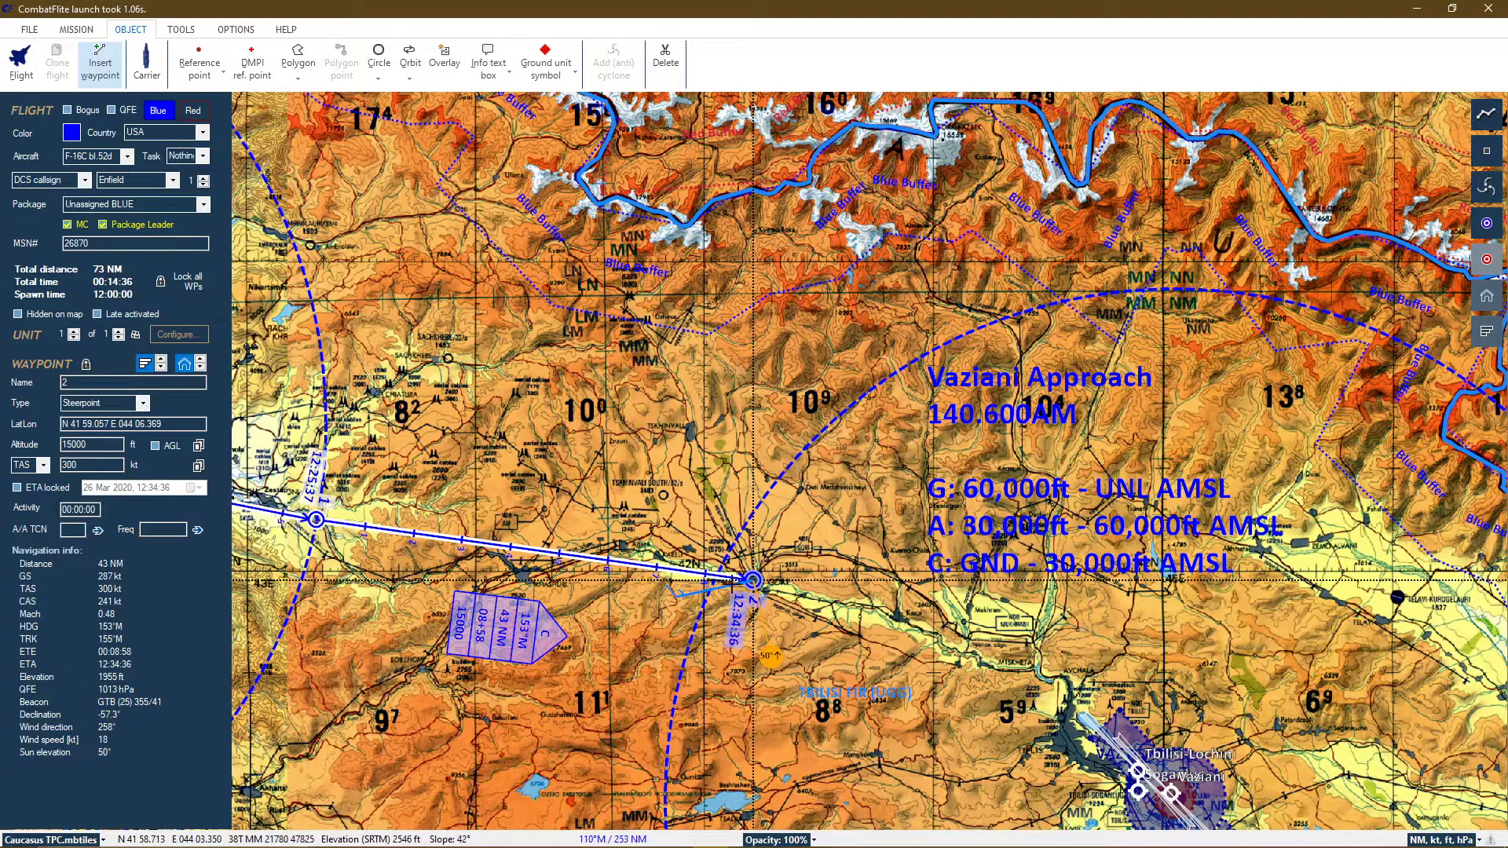
scroll(755, 586, "up", 1)
scroll(794, 589, "down", 1)
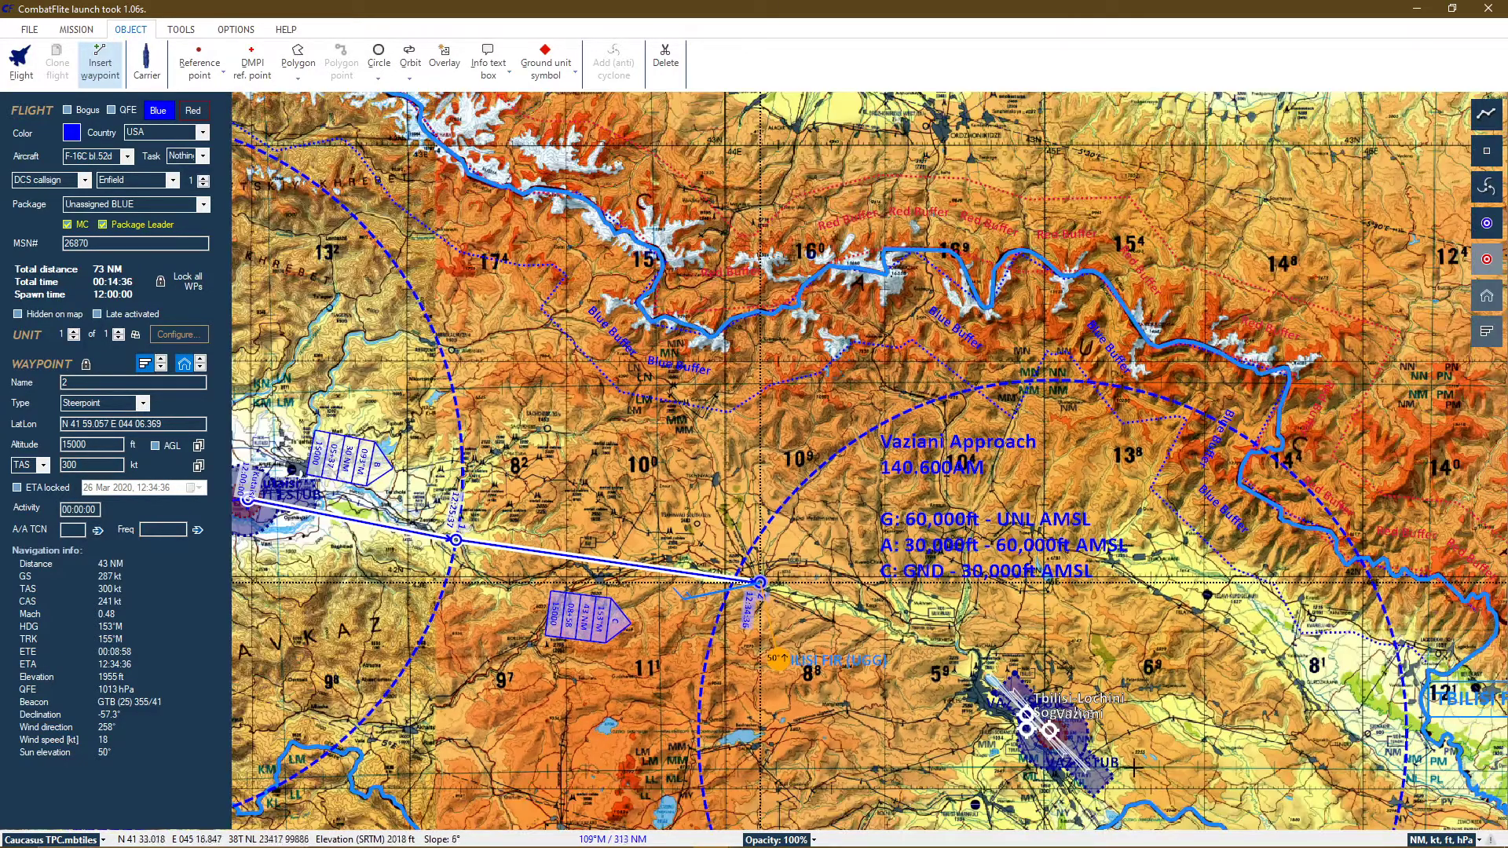
scroll(1051, 736, "up", 2)
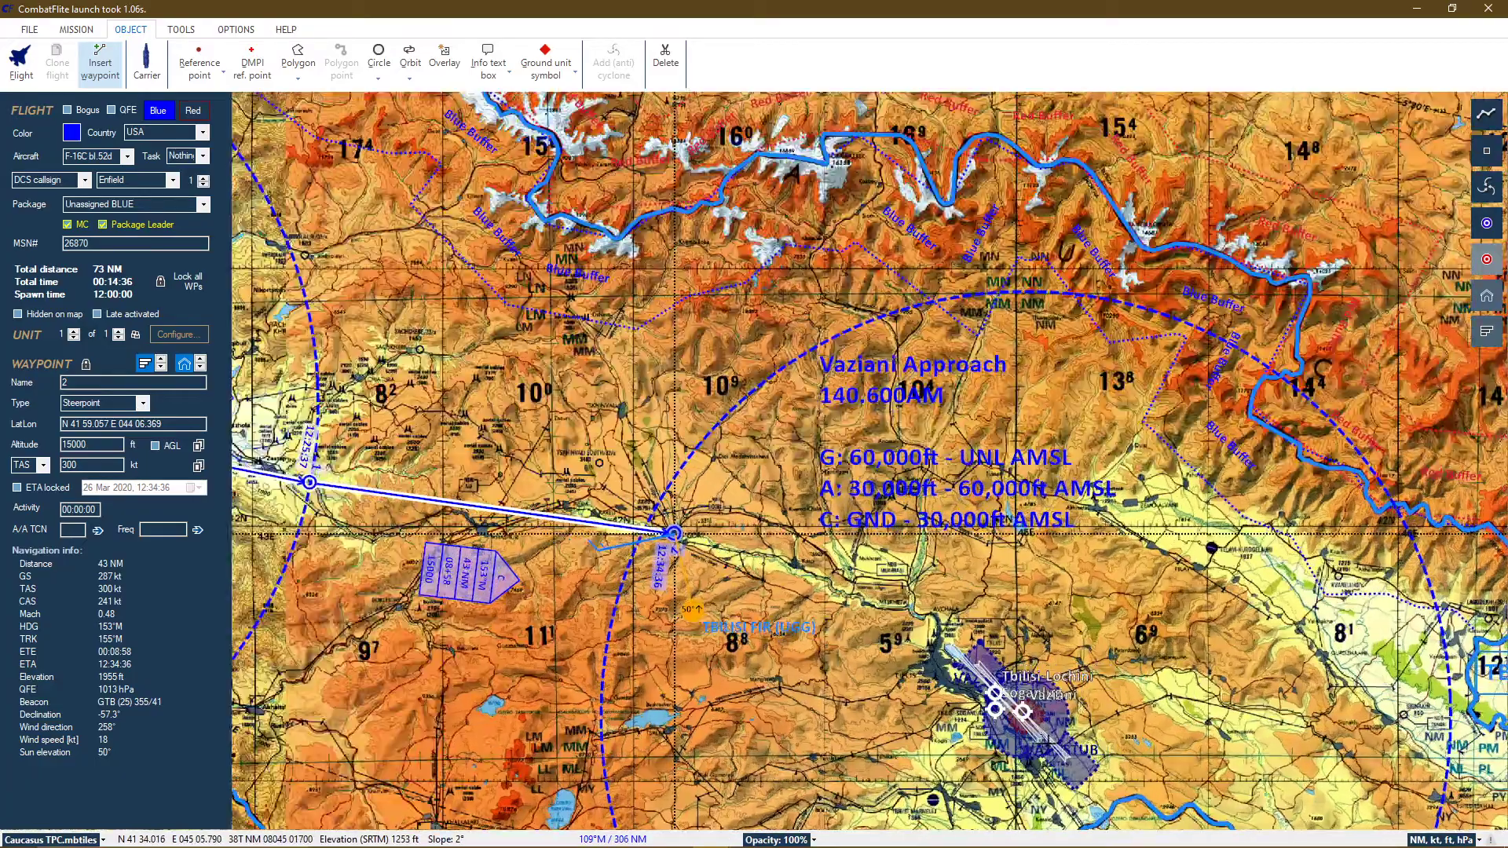
scroll(1031, 703, "up", 2)
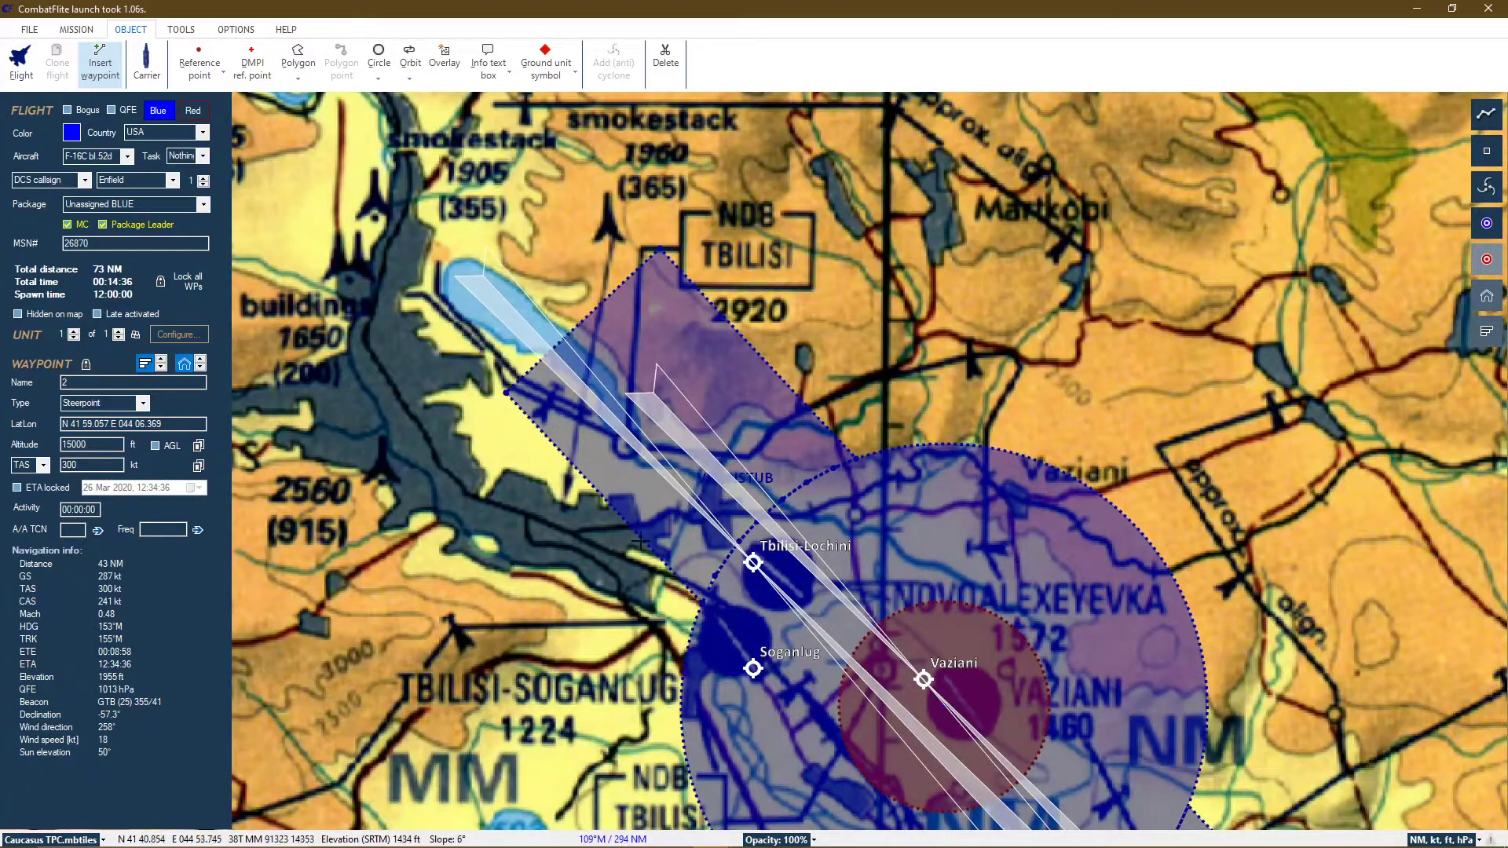
left_click(70, 839)
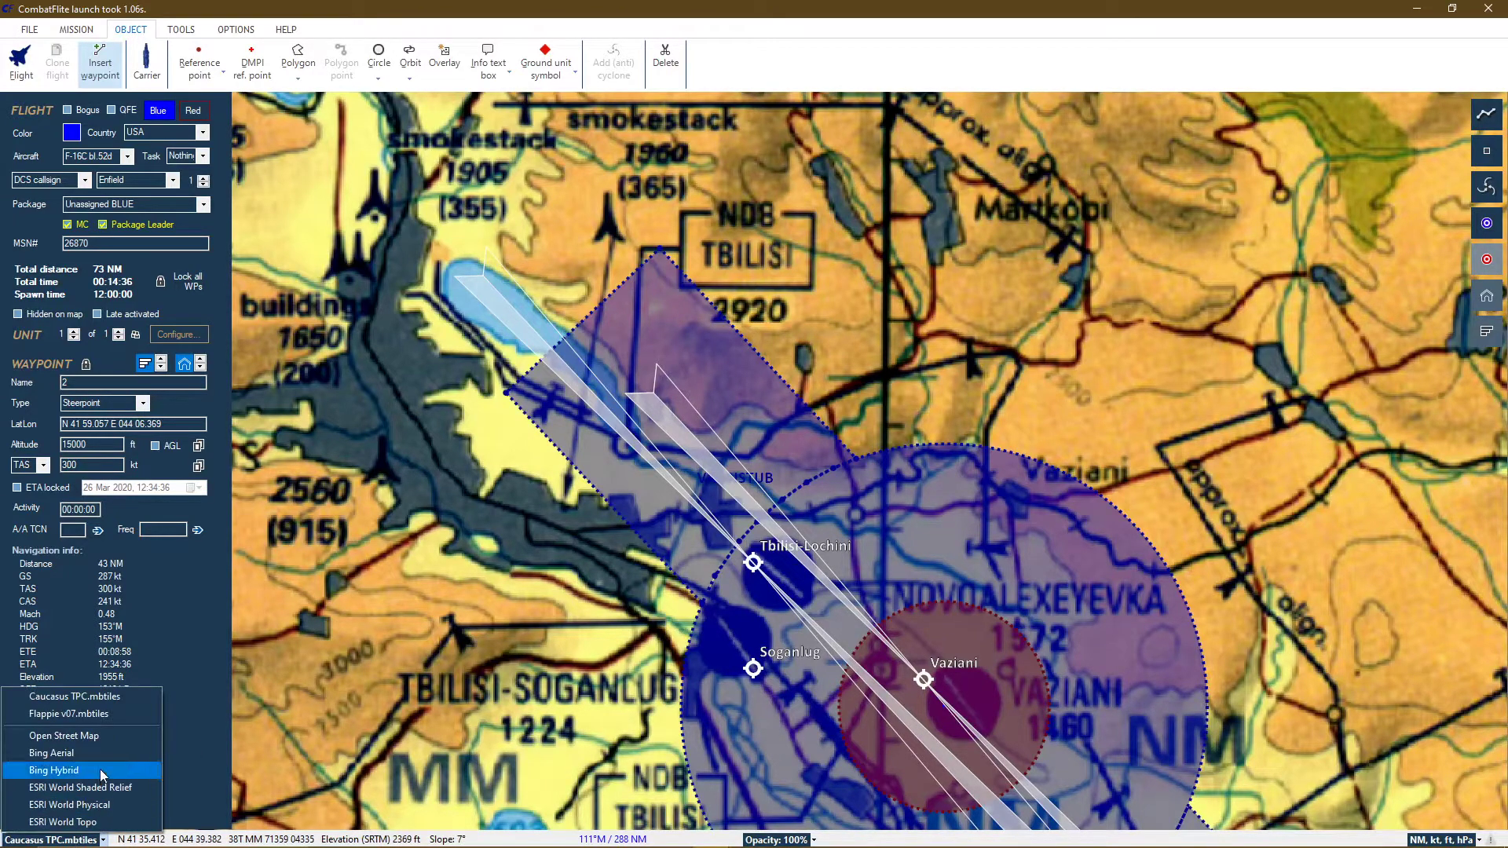
left_click(106, 714)
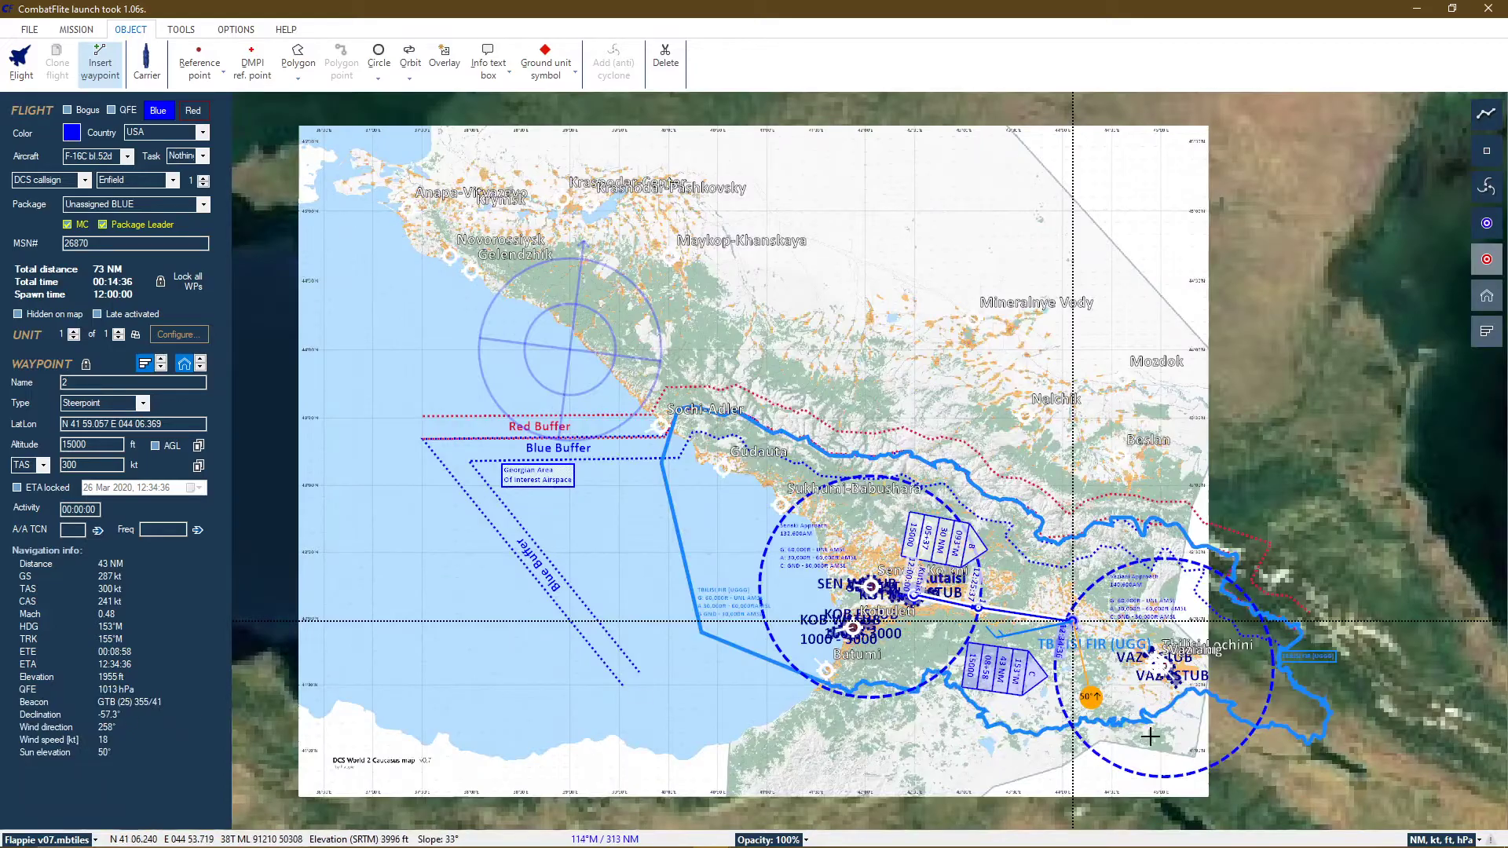
- Locate Vaziani airfield on the map and end the flight's waypoint insertion
scroll(1190, 589, "up", 3)
scroll(1190, 589, "up", 5)
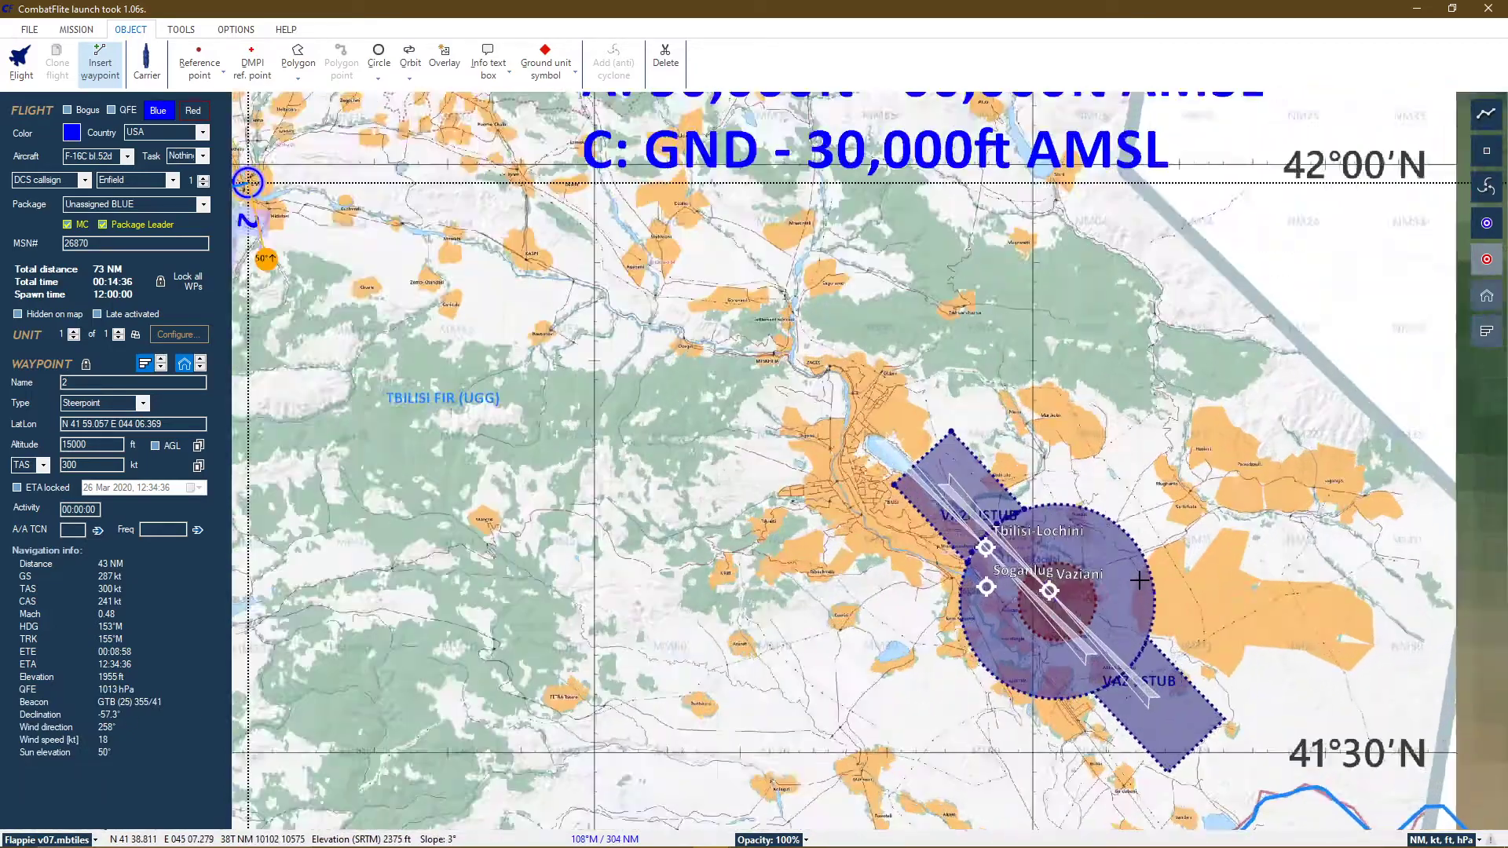
scroll(971, 620, "up", 3)
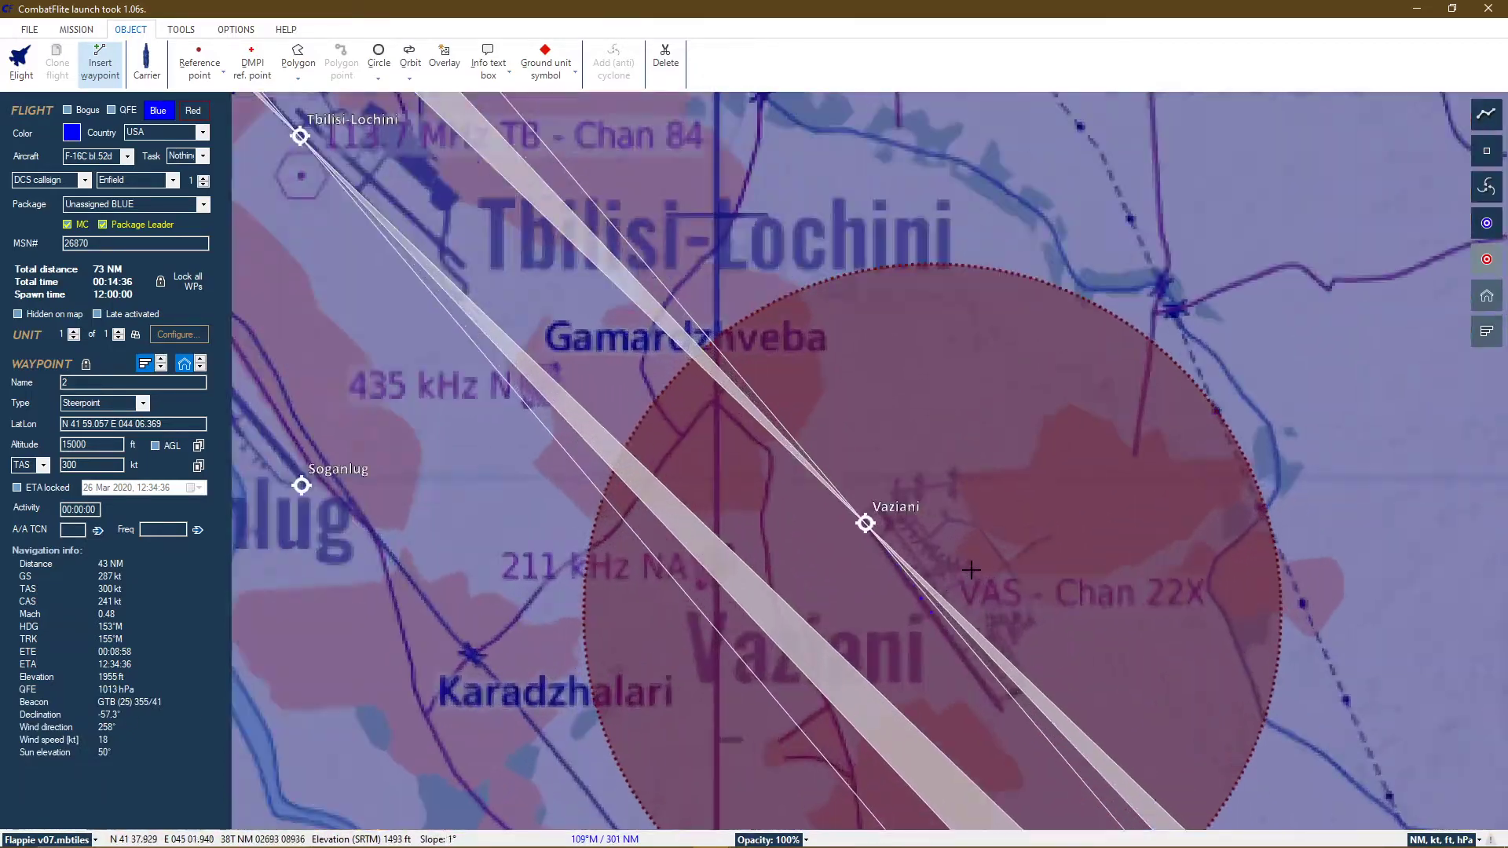
scroll(884, 599, "down", 1)
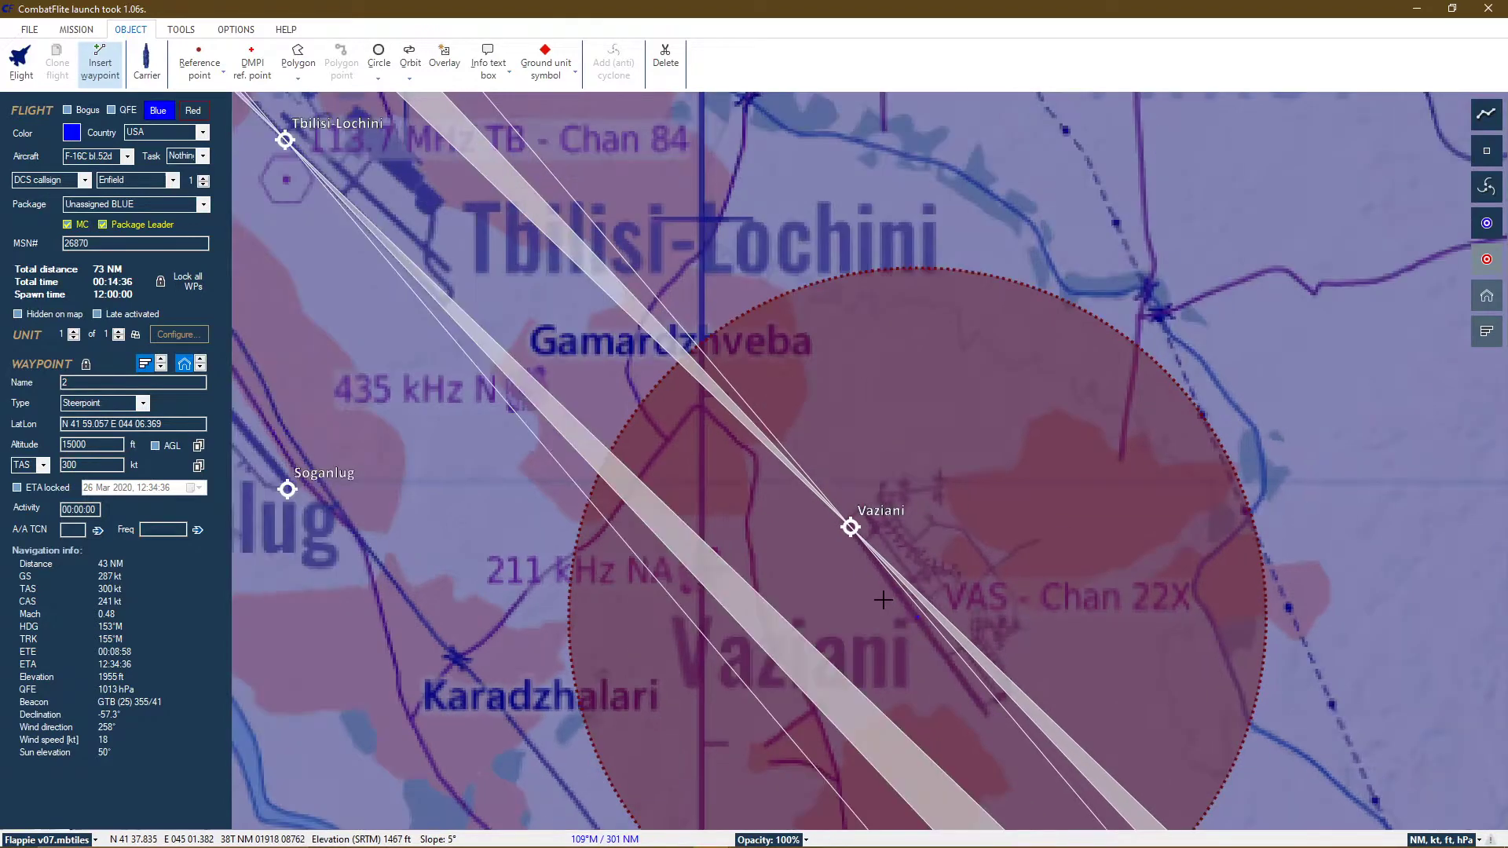
key("Escape")
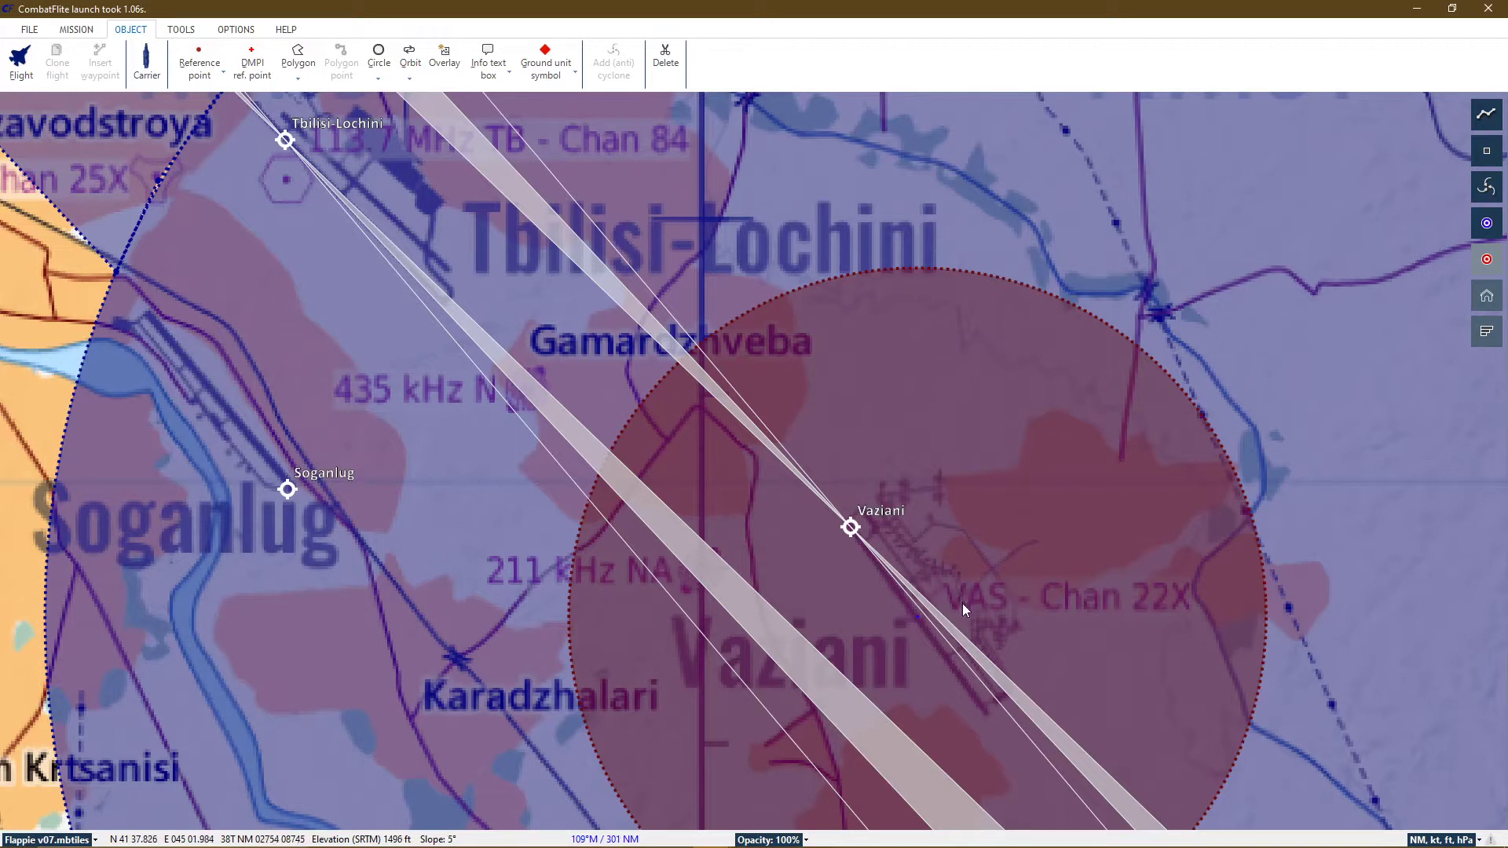
left_click_drag(959, 604, 953, 600)
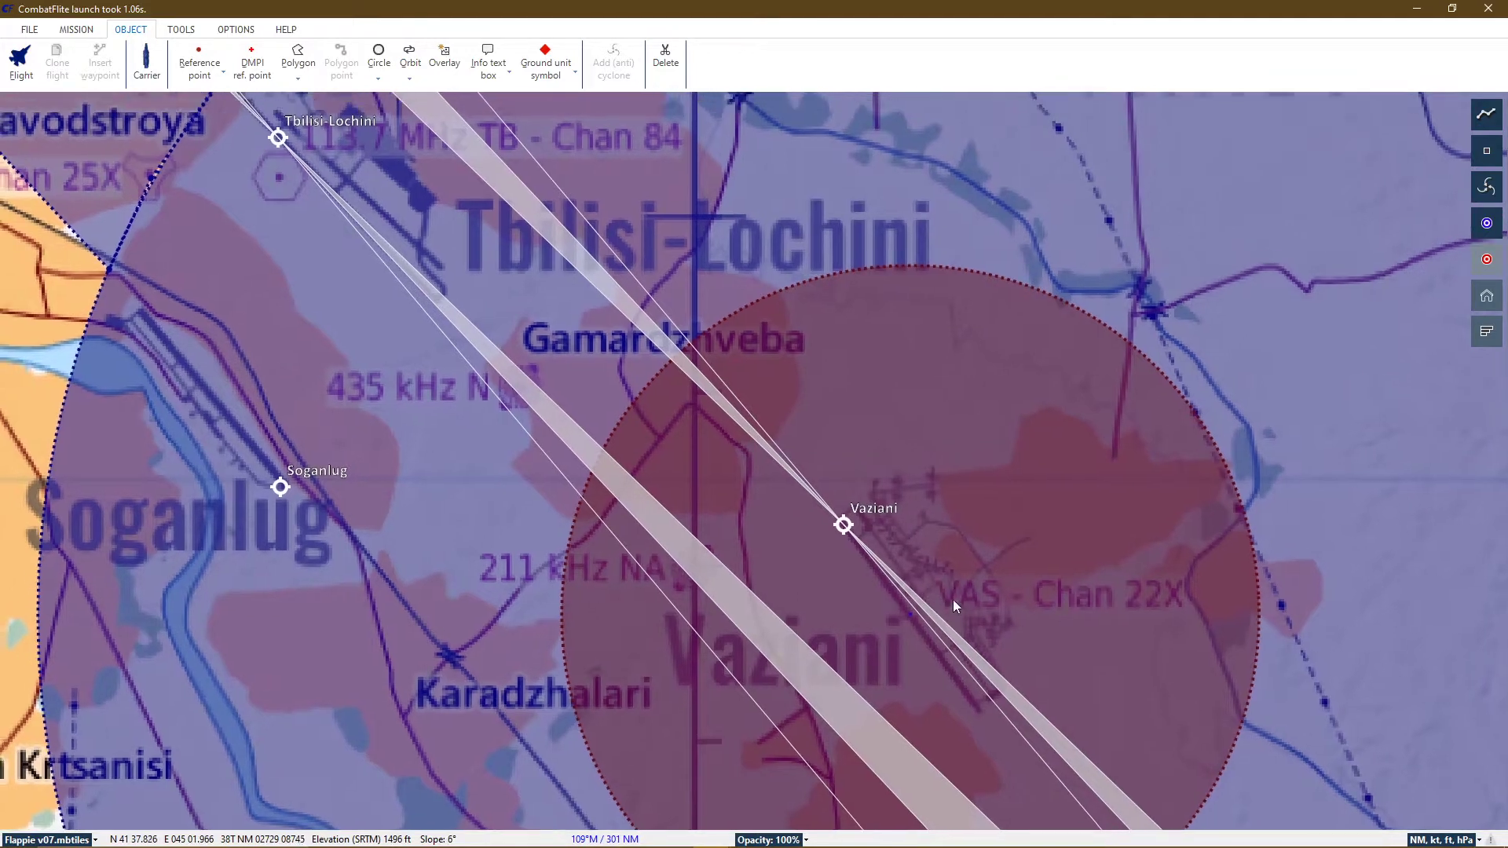
left_click(76, 30)
left_click(29, 30)
left_click(67, 29)
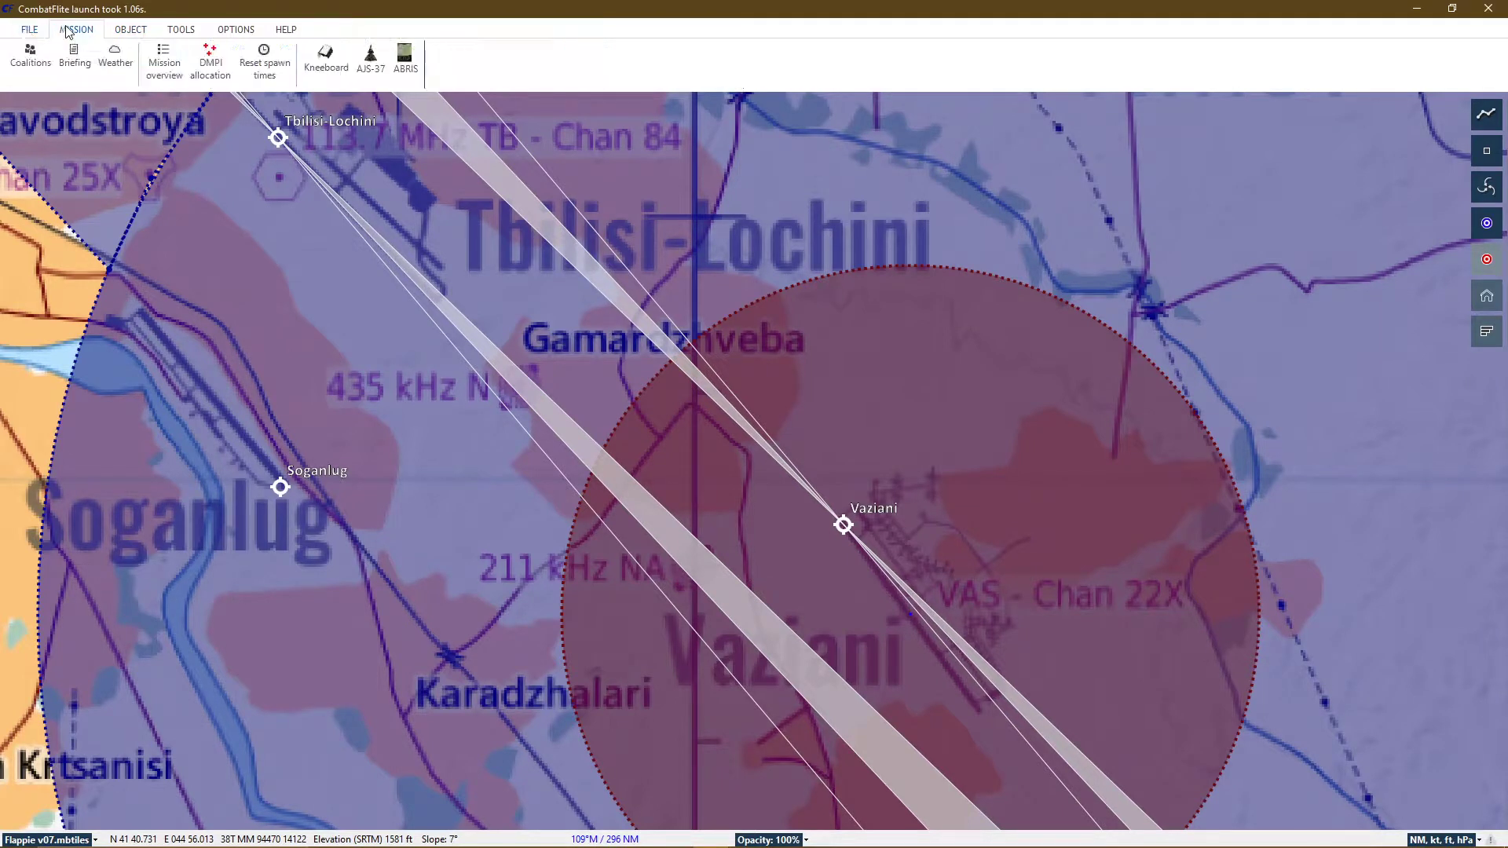
left_click(118, 30)
left_click(174, 29)
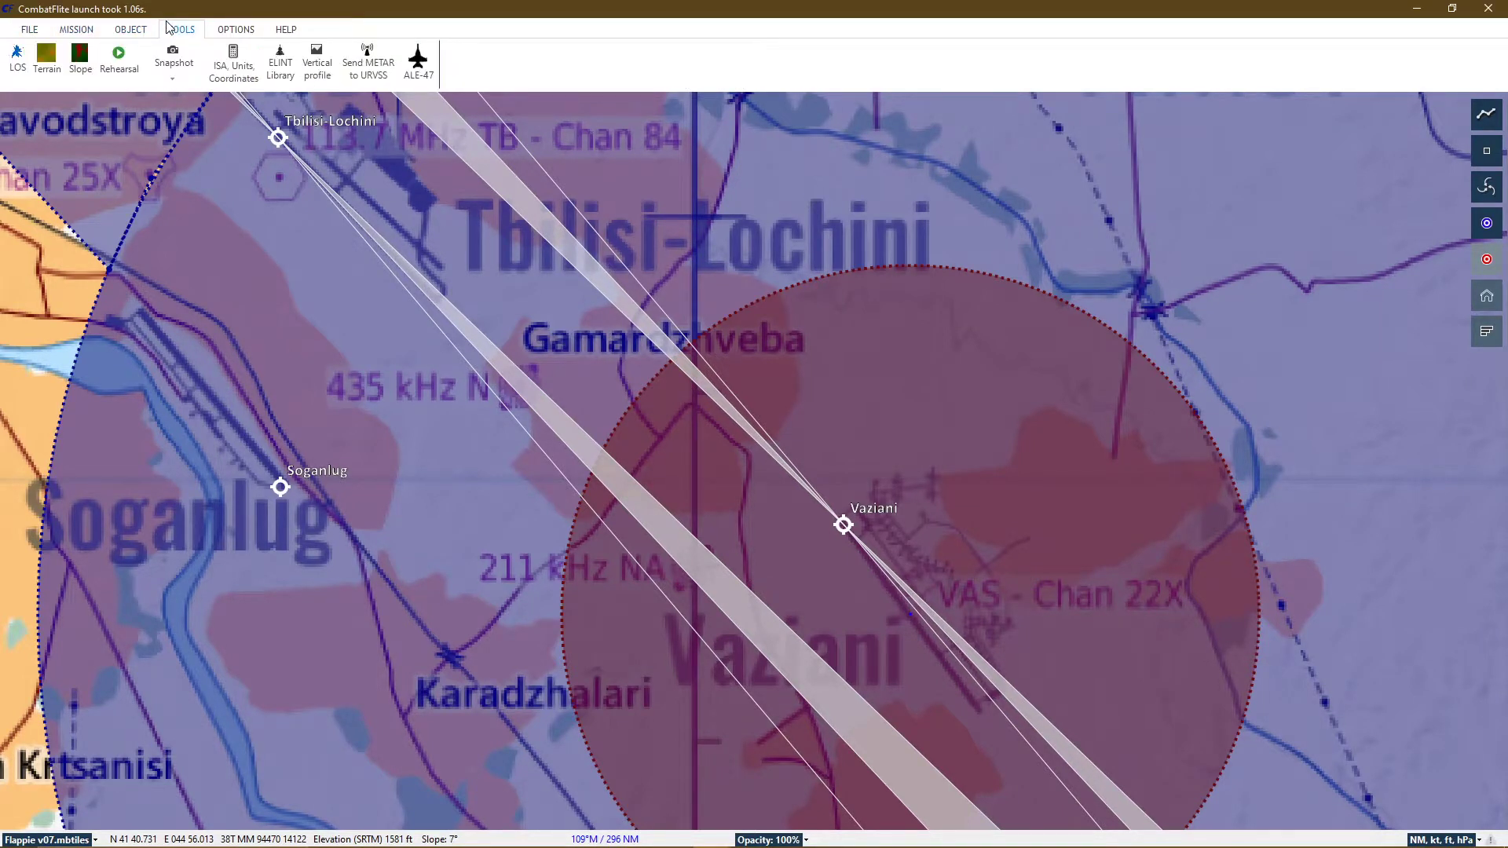
left_click(236, 30)
left_click(189, 32)
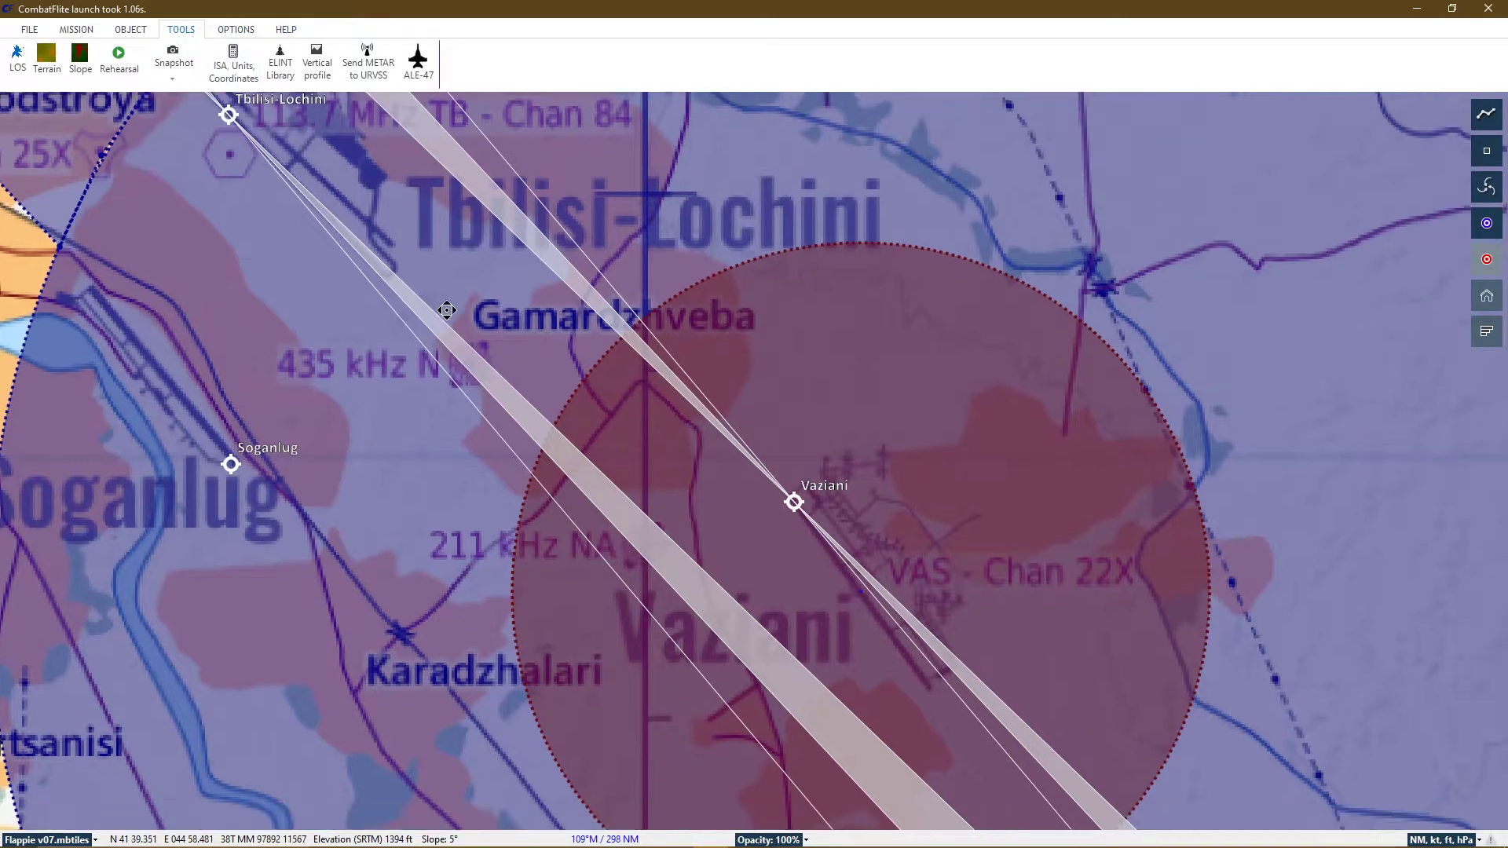
- Resume waypoint insertion from the Gori steerpoint and add a third steerpoint about 3 NM northwest of Vaziani, east of Tbilisi-Lochini
left_click_drag(491, 331, 441, 309)
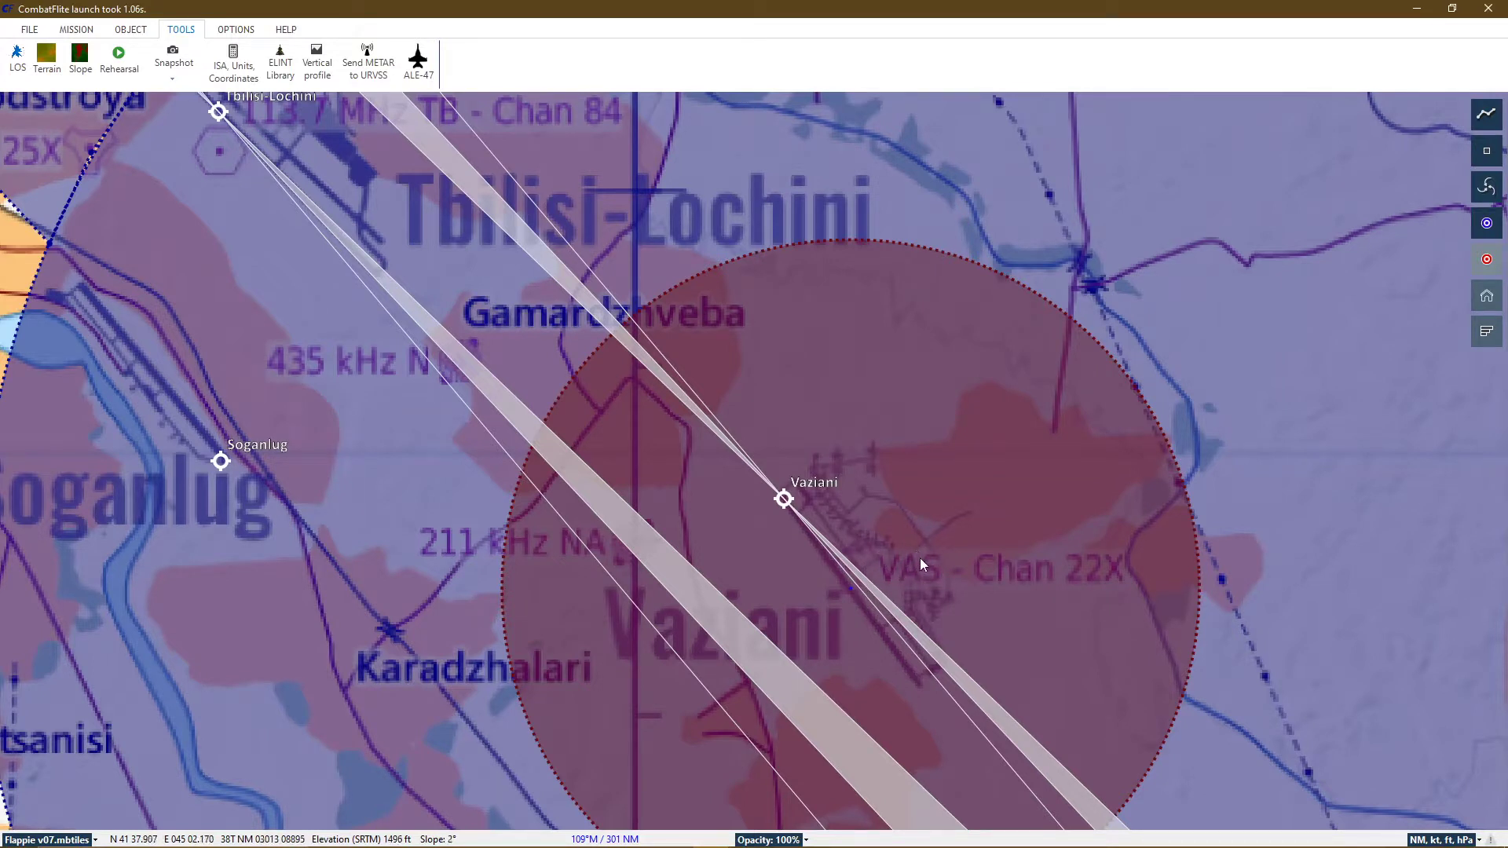
left_click_drag(902, 563, 753, 430)
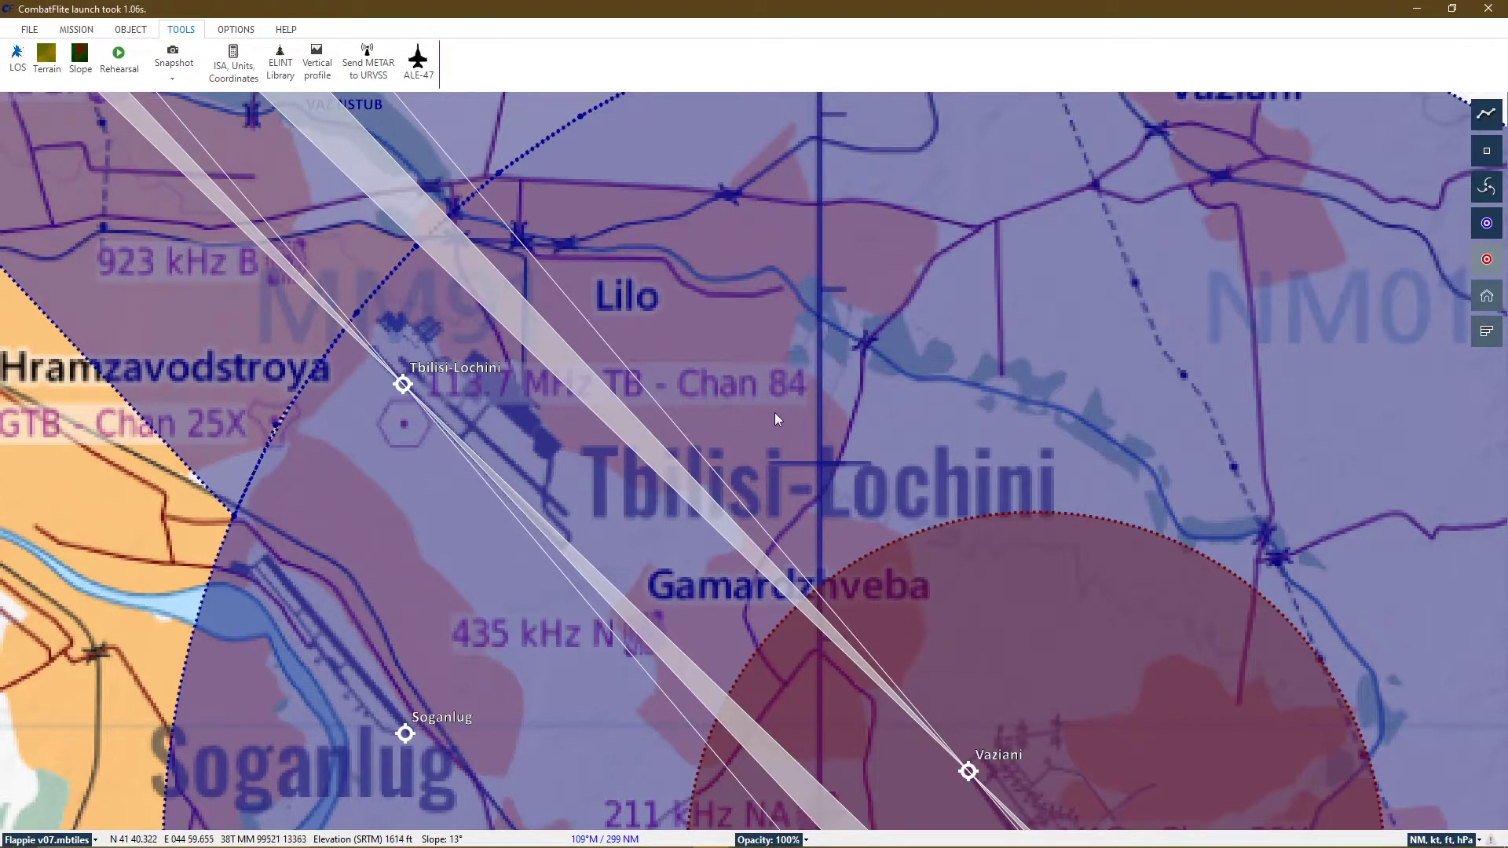
scroll(774, 412, "down", 2)
scroll(799, 413, "down", 5)
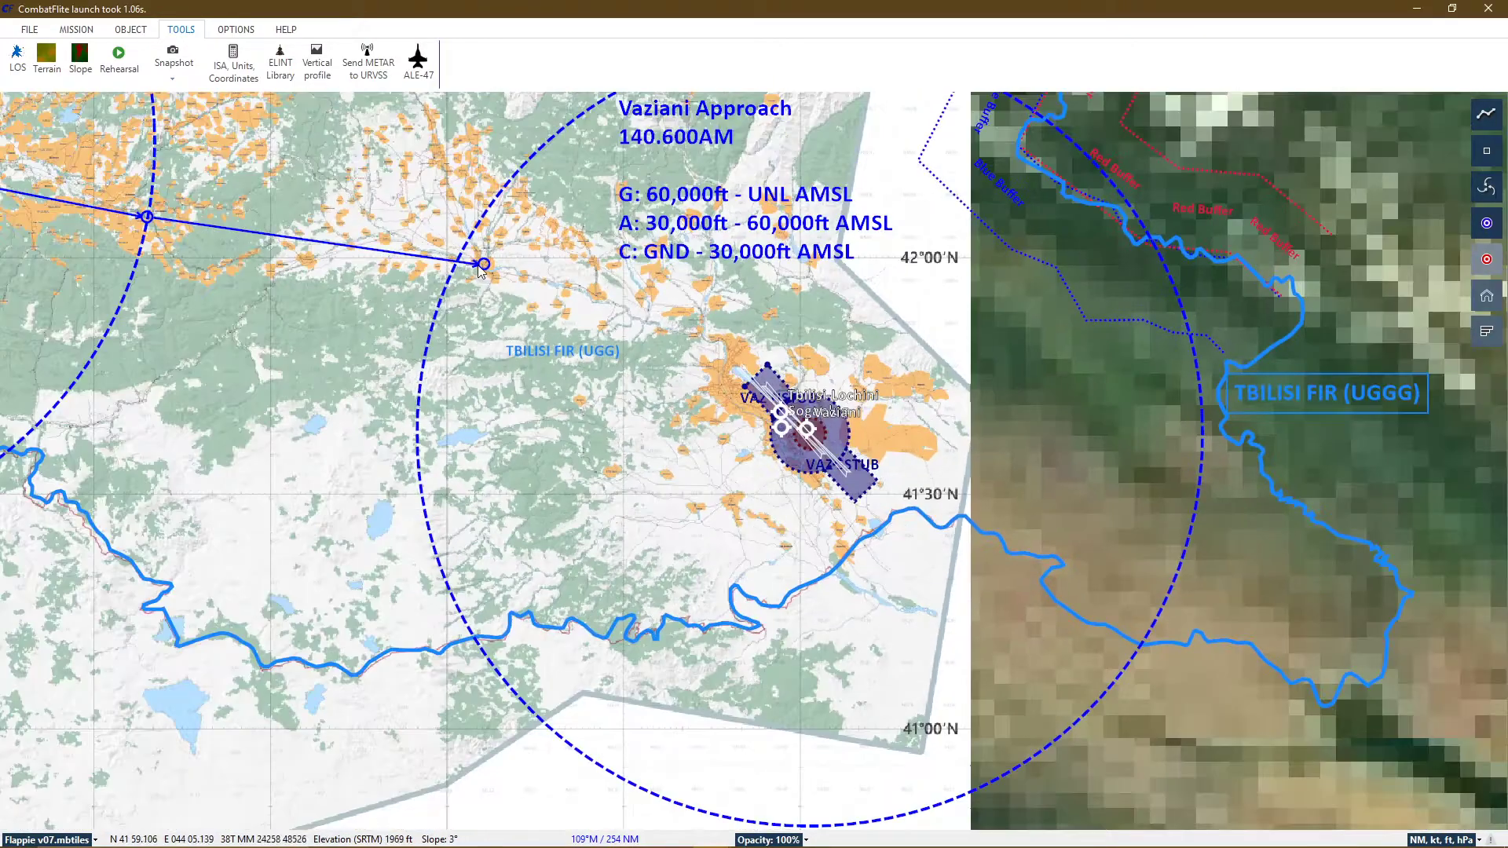
left_click(484, 265)
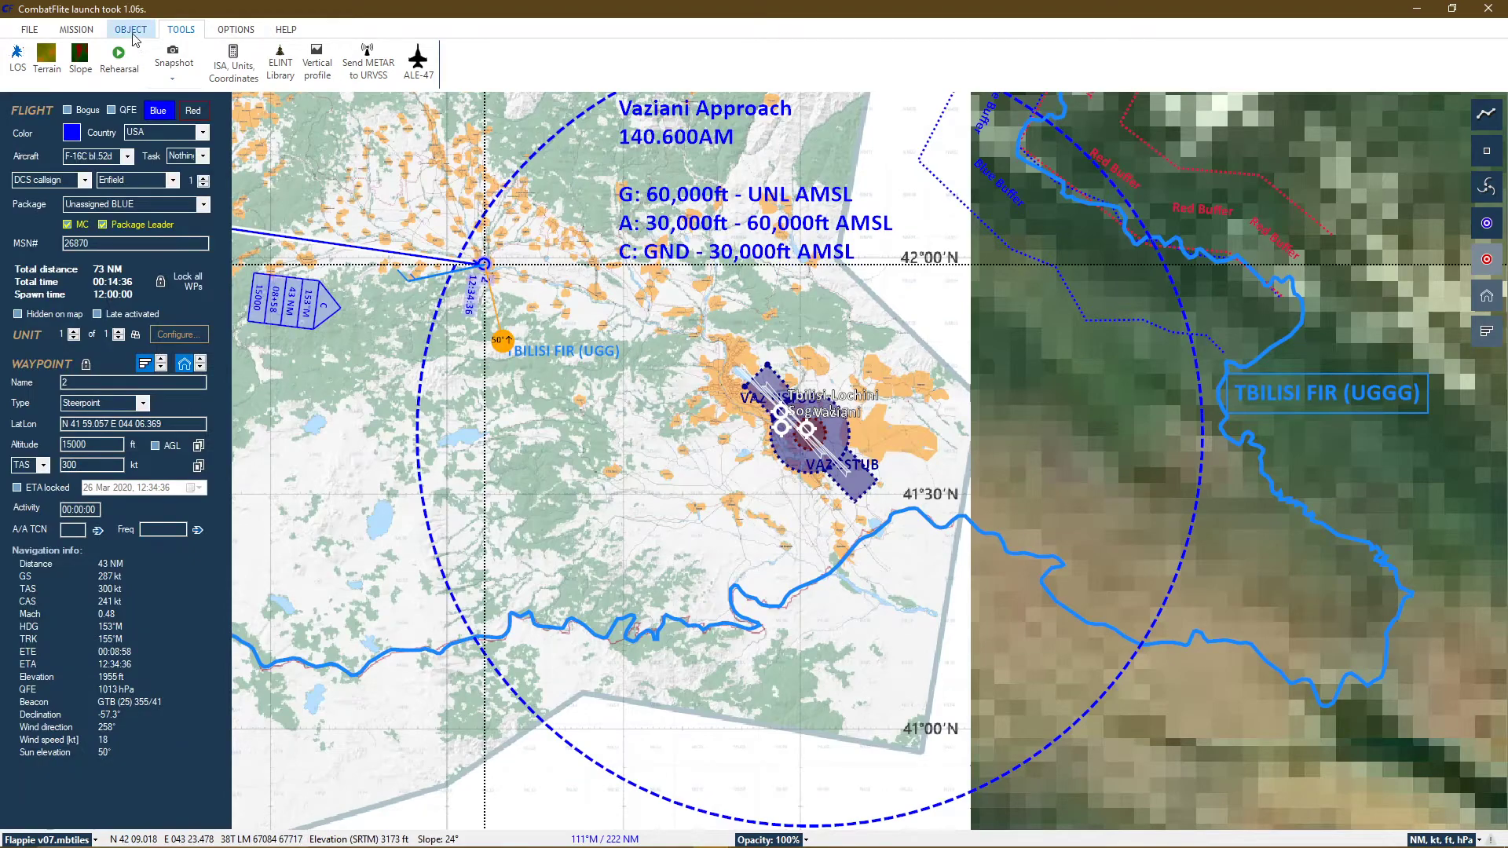
scroll(153, 77, "up", 1)
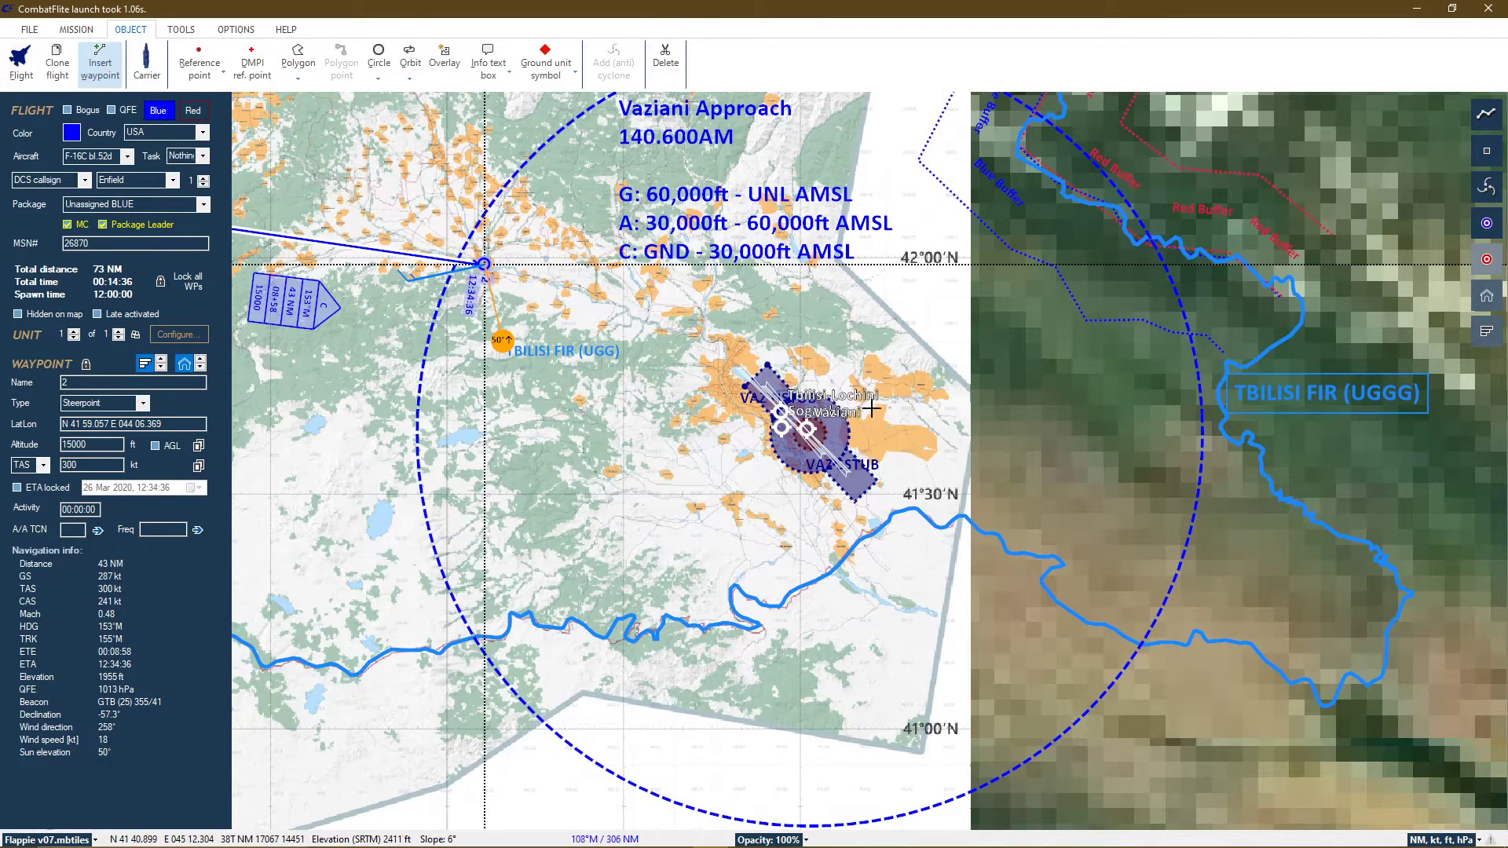
scroll(819, 416, "up", 5)
scroll(744, 424, "up", 2)
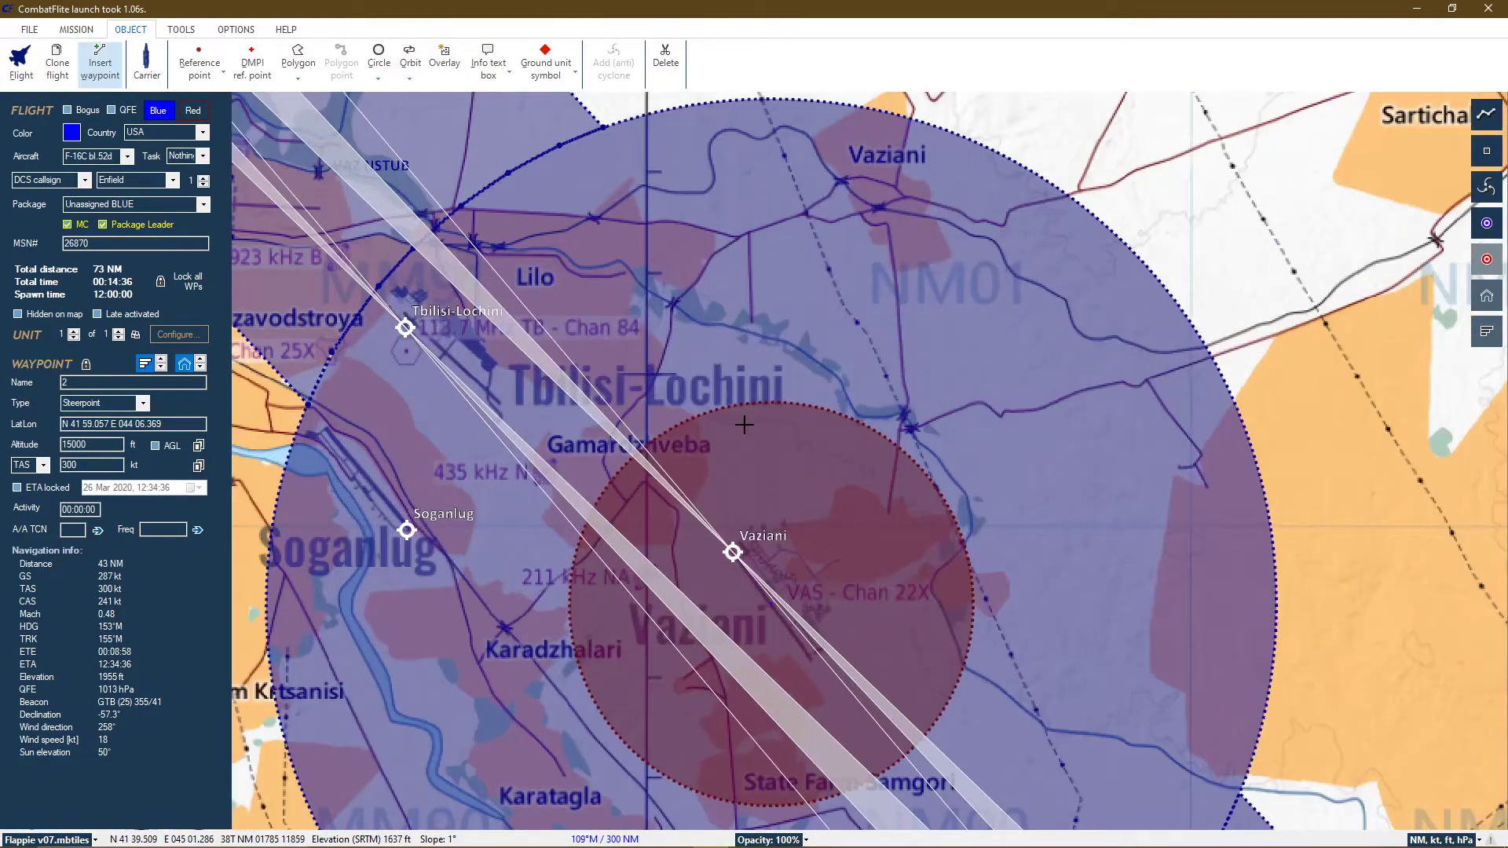
scroll(744, 424, "up", 1)
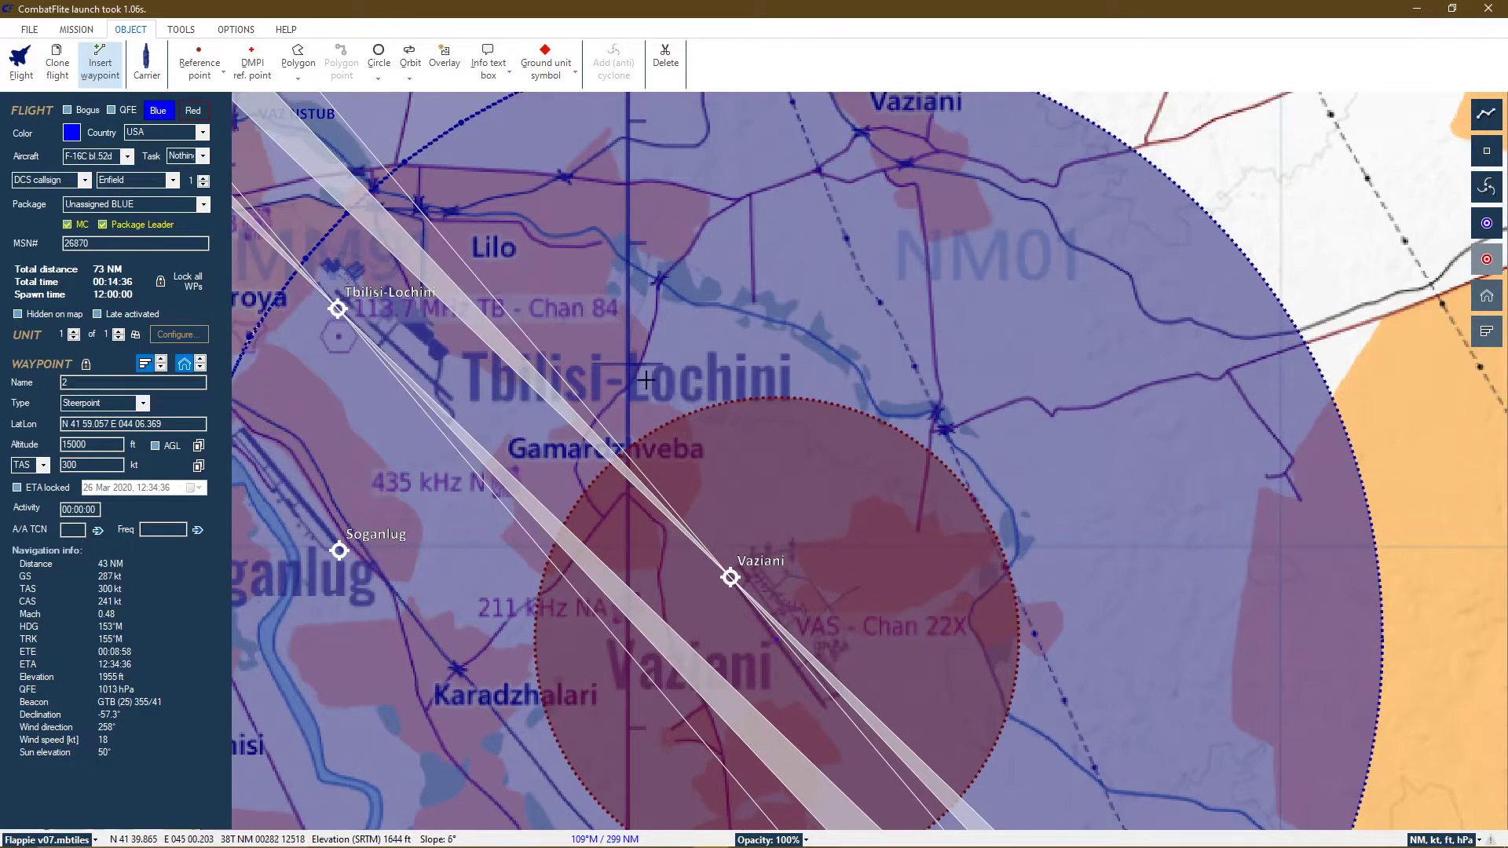
left_click(606, 343)
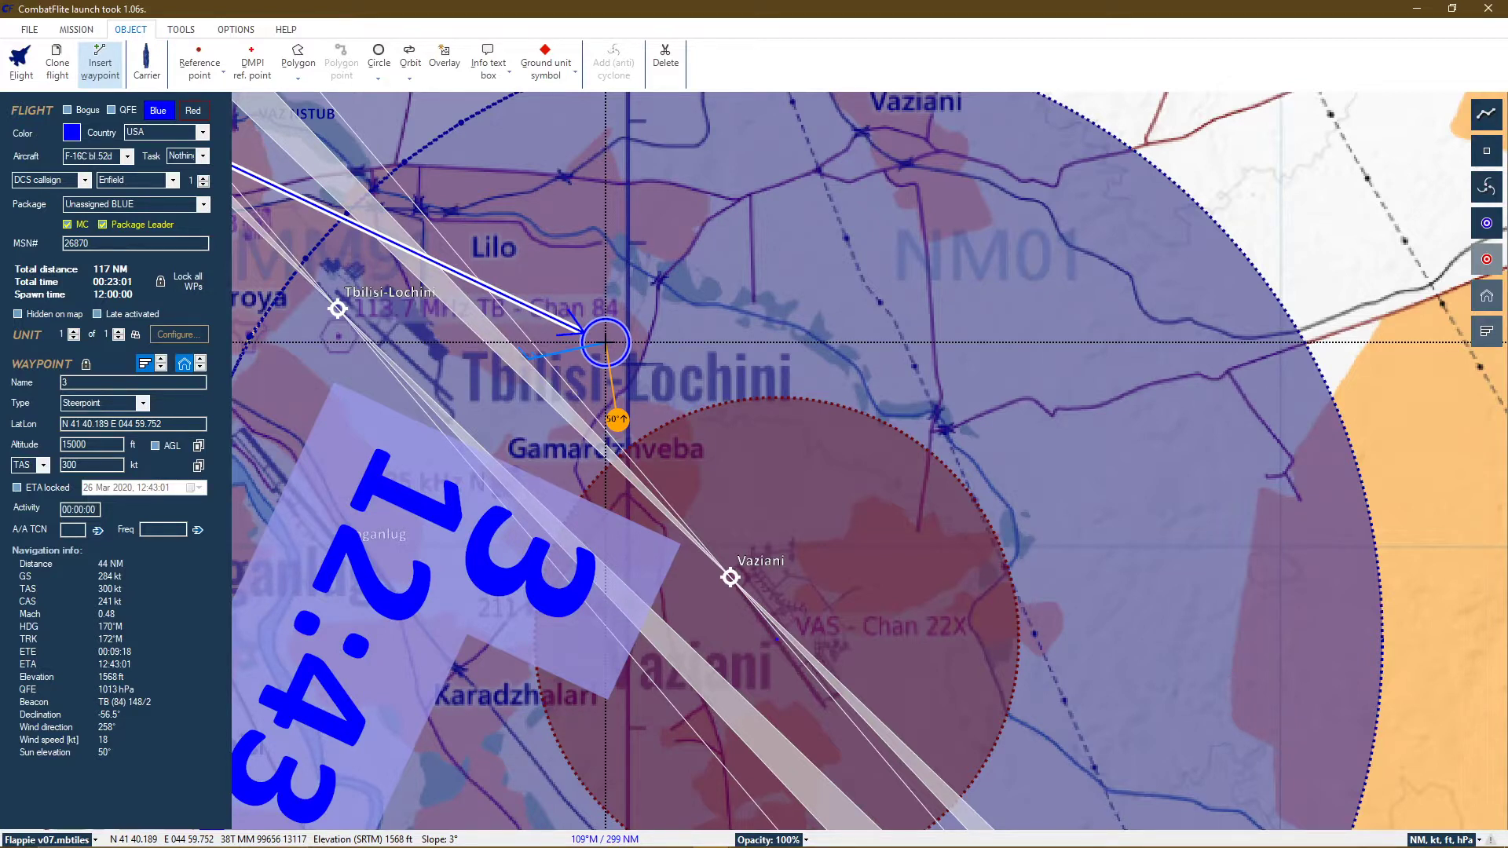
- Add a fourth waypoint at Vaziani airfield and set its type to Landing
left_click(776, 641)
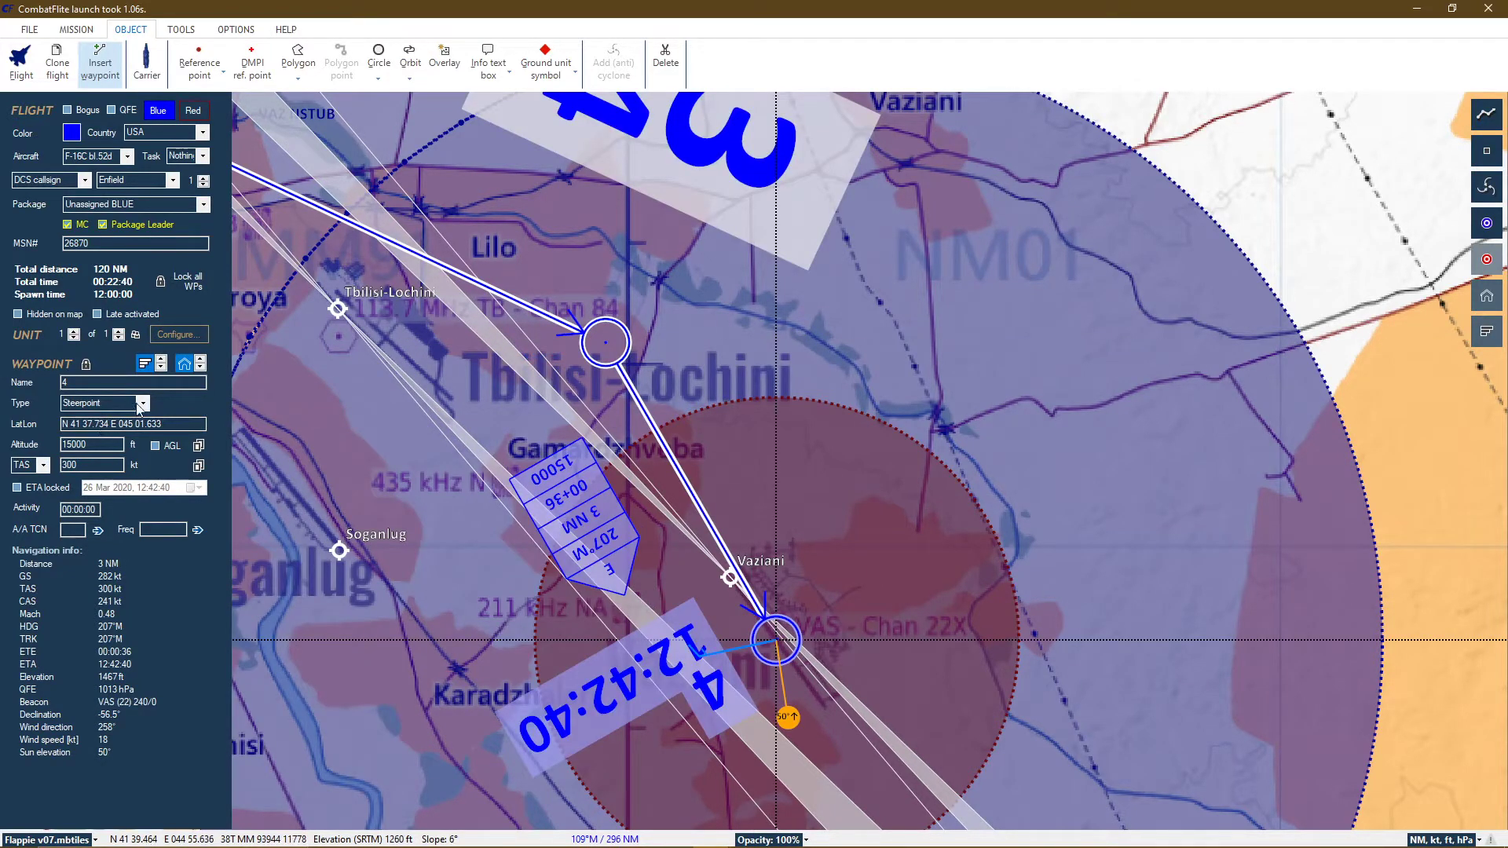
left_click(139, 404)
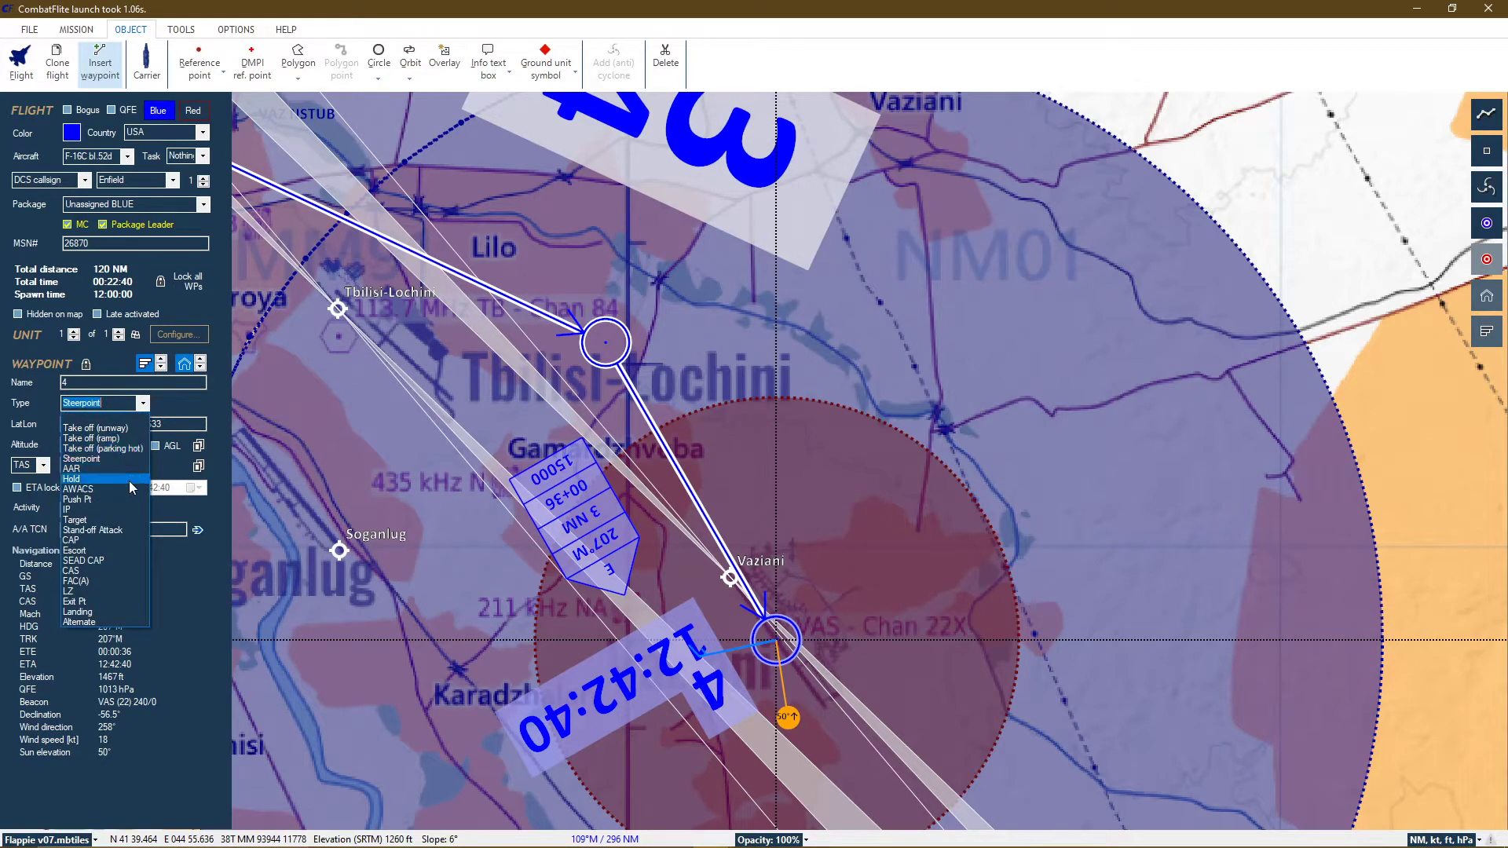
left_click(105, 613)
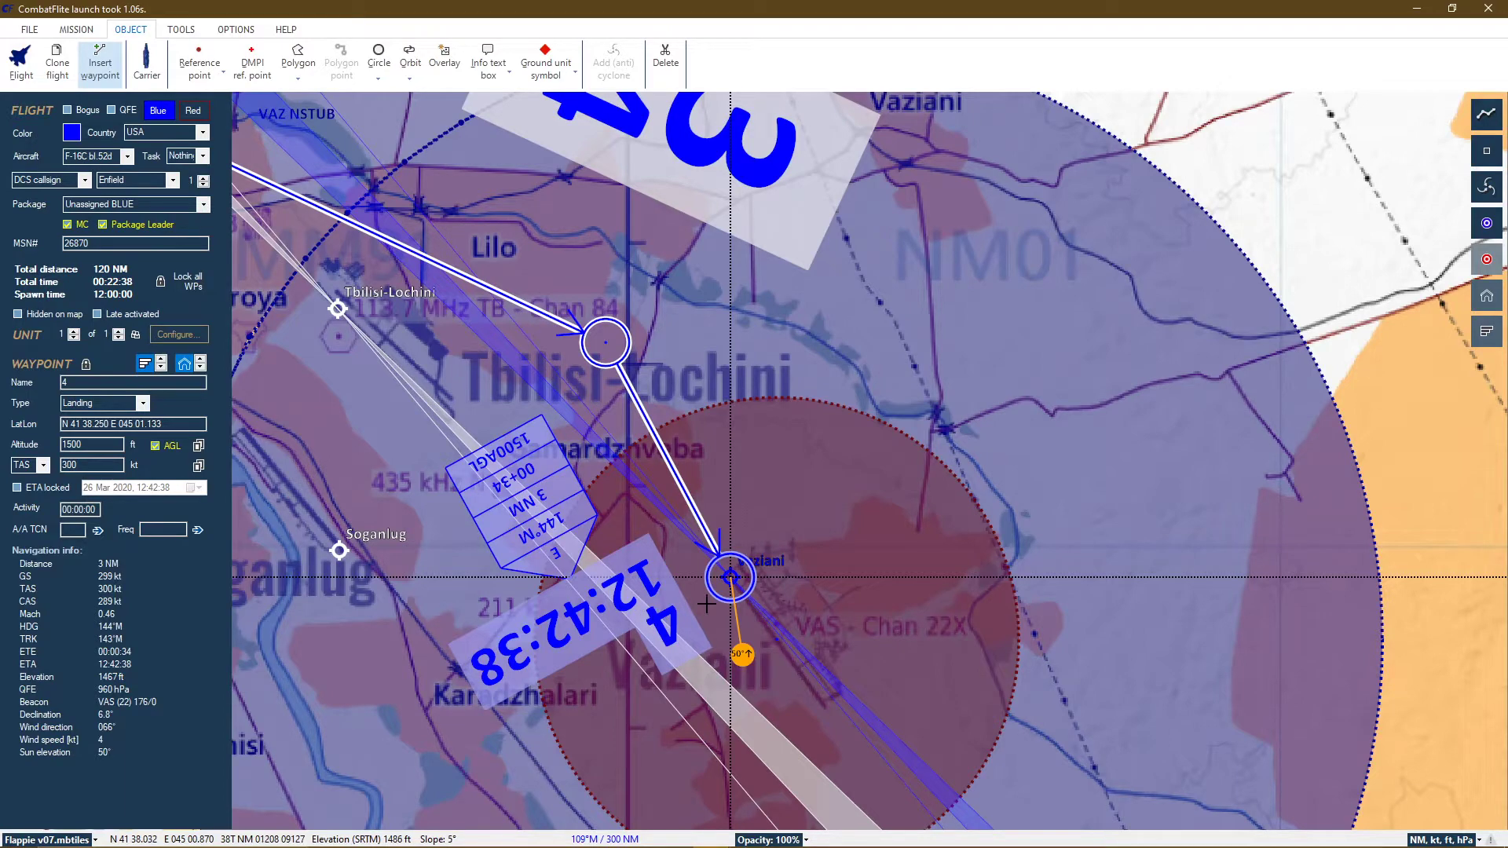
scroll(707, 605, "up", 2)
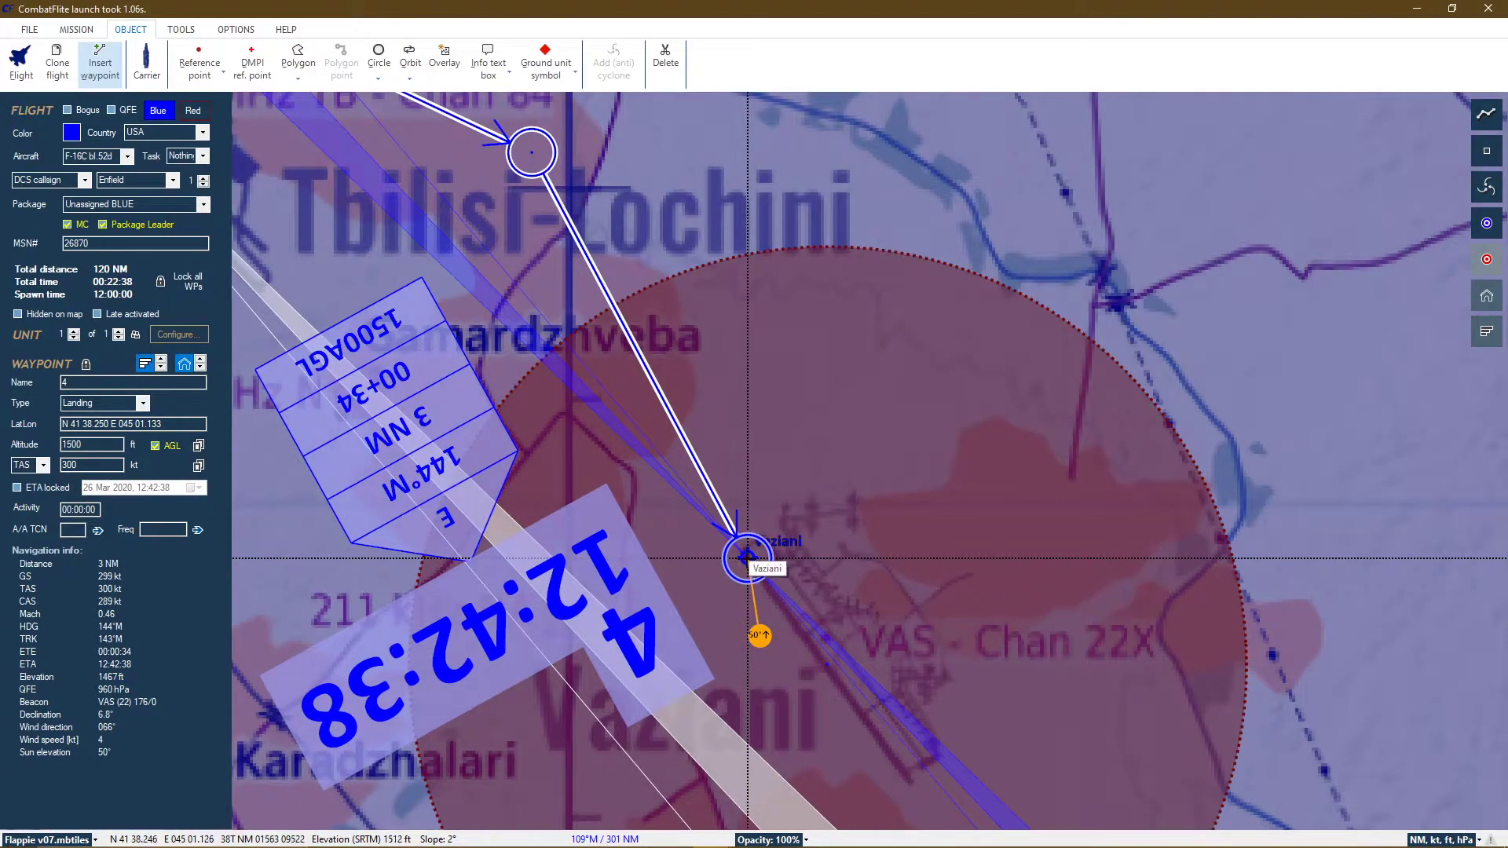
scroll(699, 587, "down", 2)
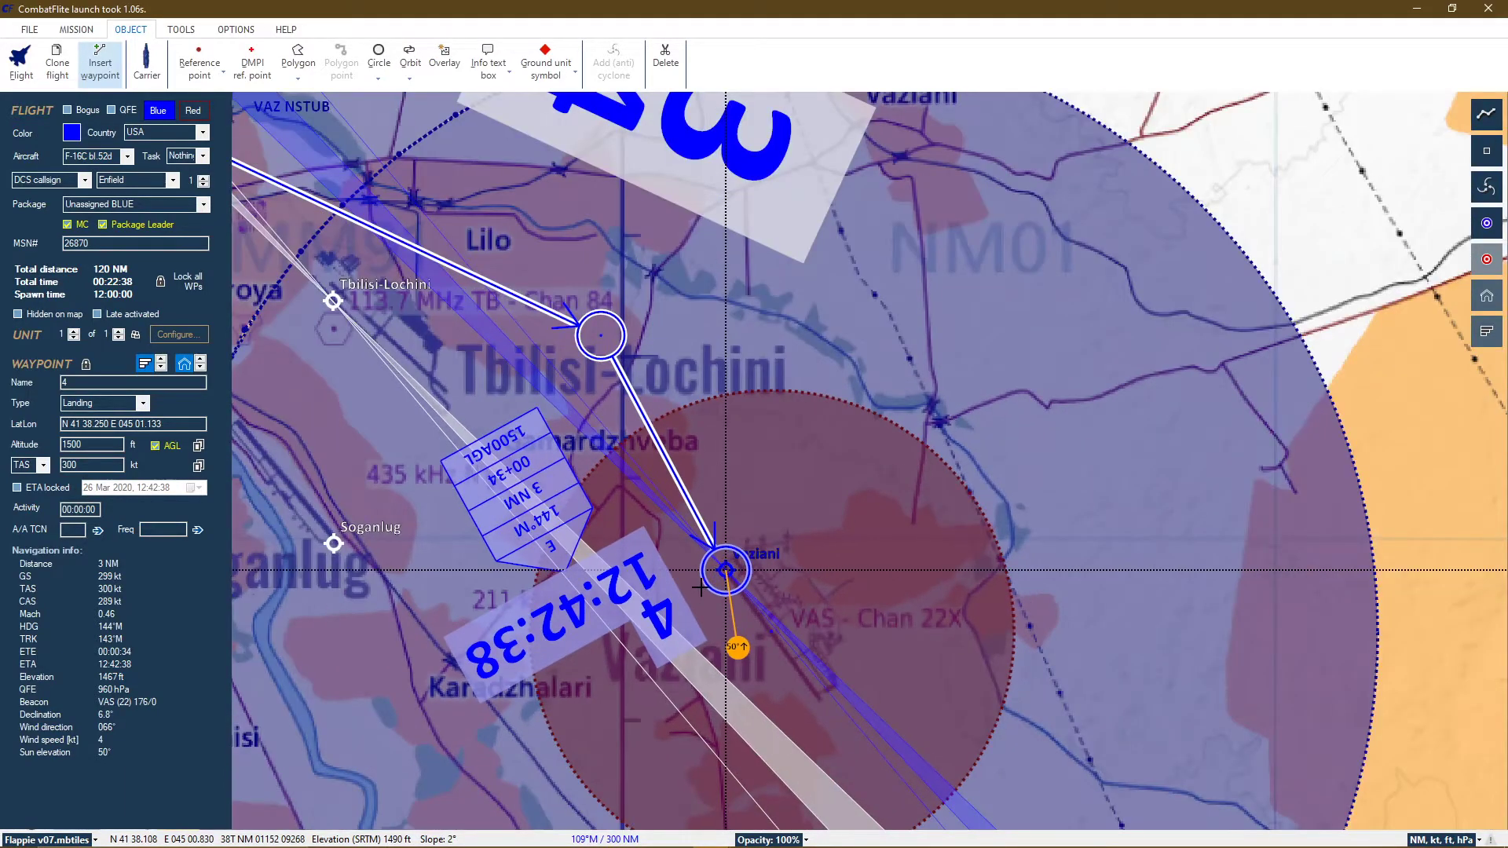
- Review the completed route between Kutaisi and Vaziani, examining the minute marks, waypoint times and leg information boxes
scroll(698, 586, "down", 3)
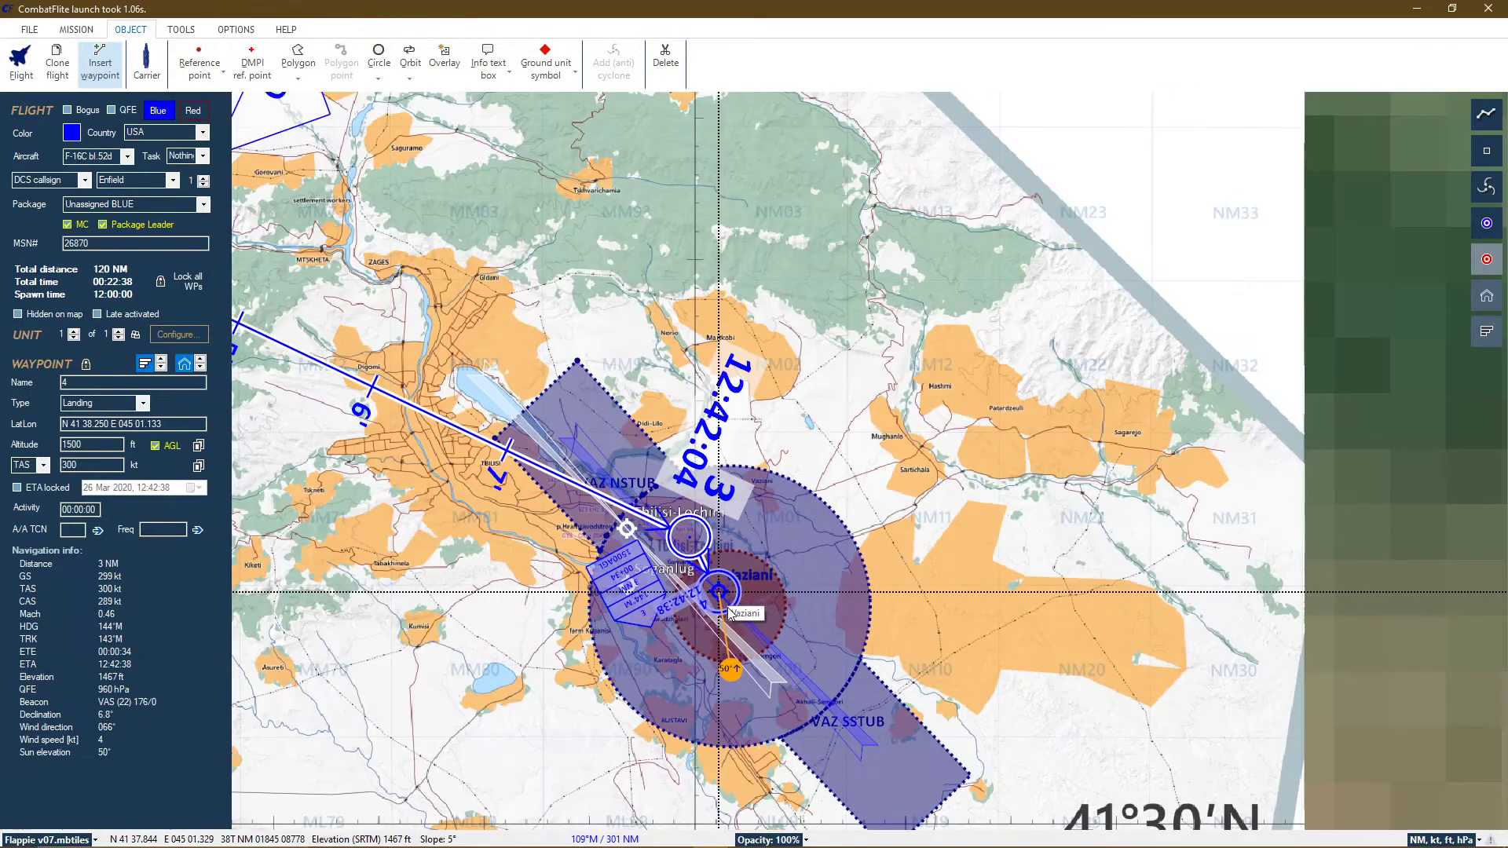
scroll(695, 609, "down", 3)
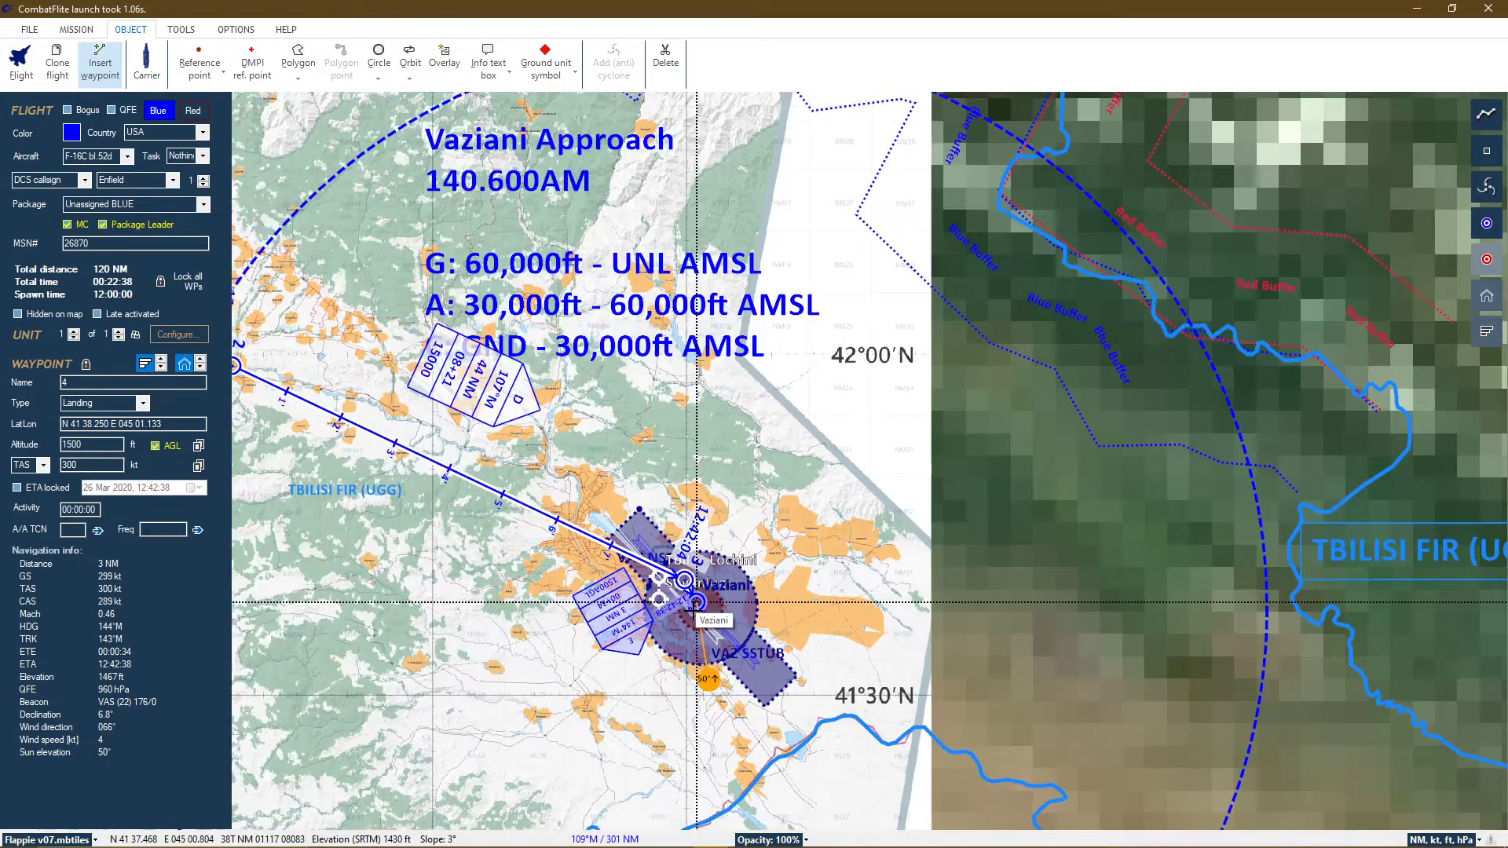
scroll(1099, 654, "down", 4)
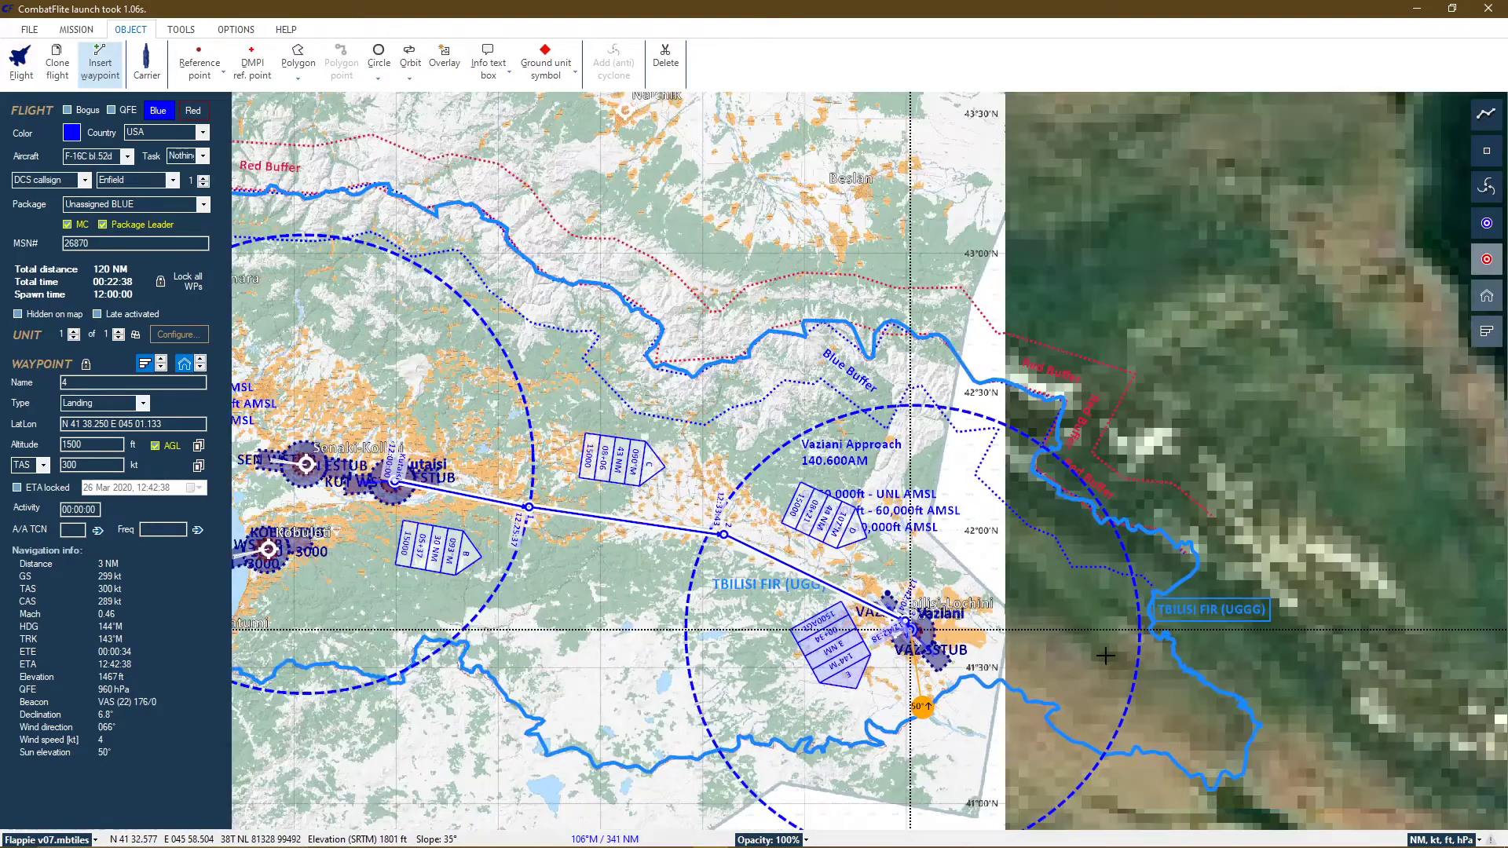
scroll(503, 624, "up", 4)
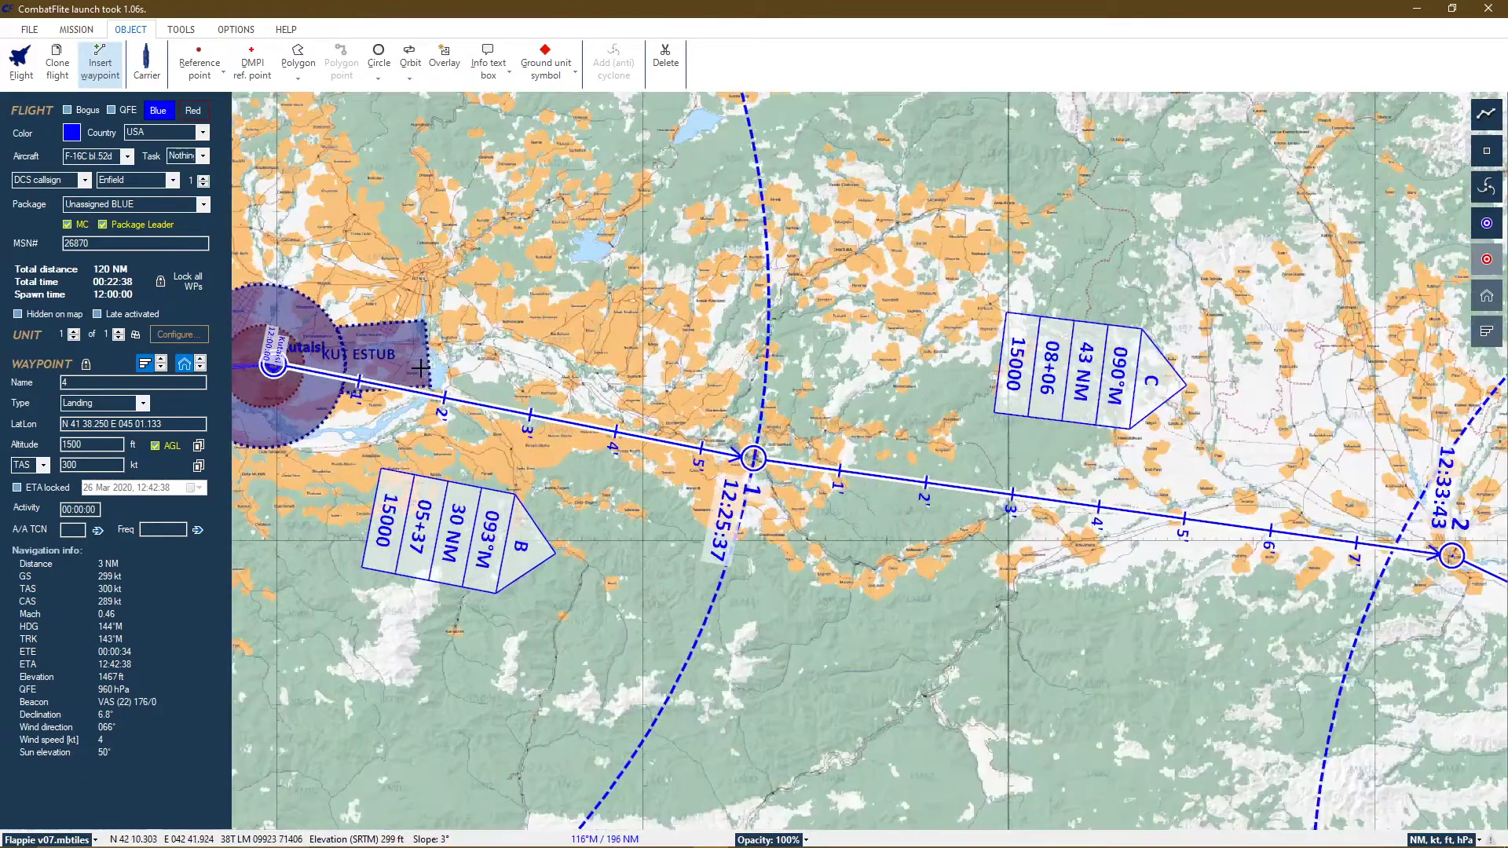
scroll(420, 367, "up", 1)
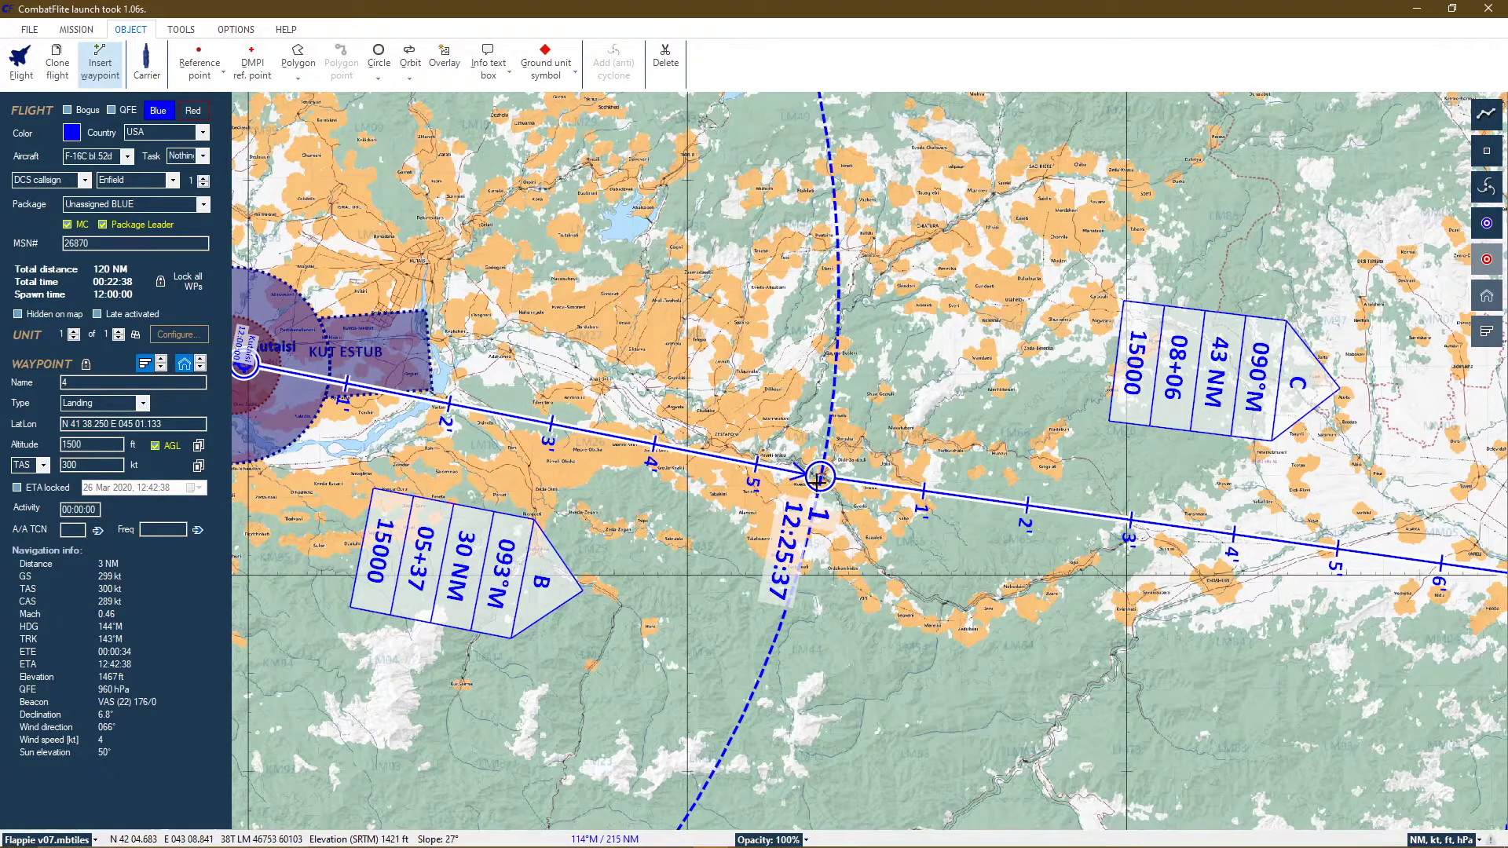
scroll(506, 583, "down", 1)
scroll(523, 580, "up", 1)
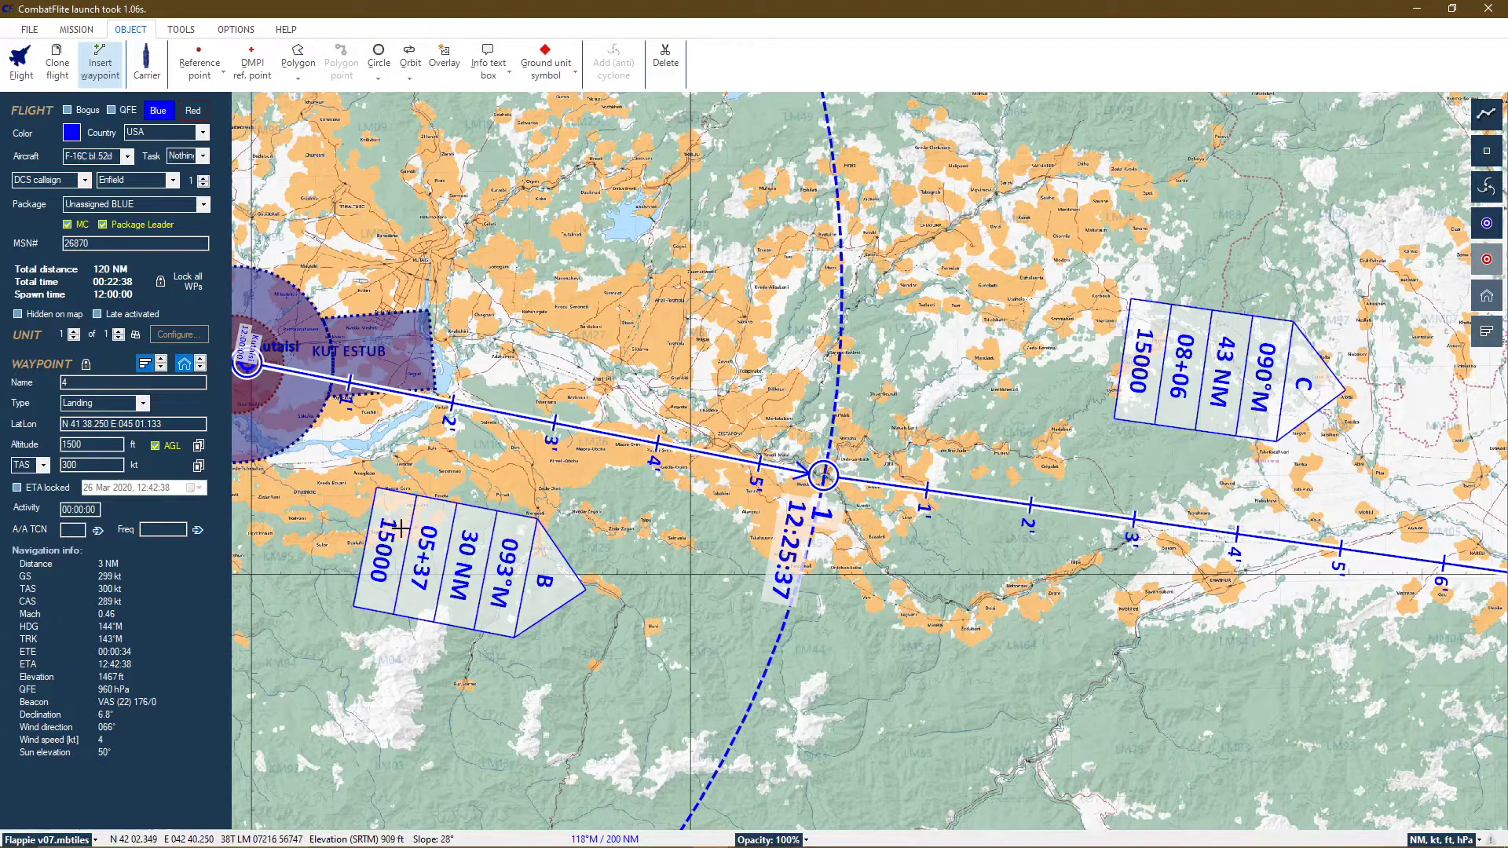
scroll(366, 690, "down", 2)
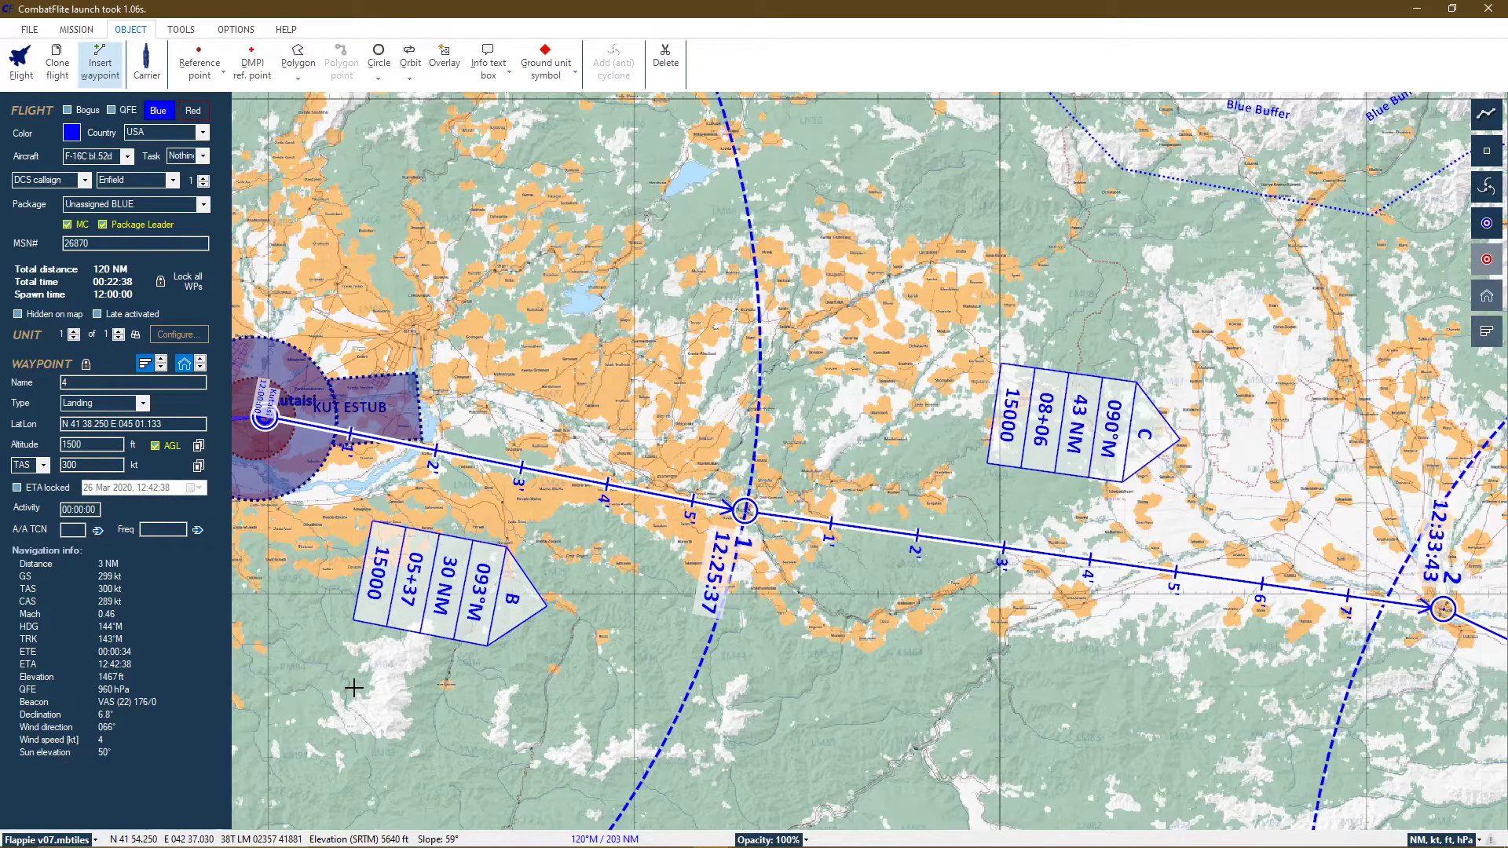
scroll(367, 618, "up", 2)
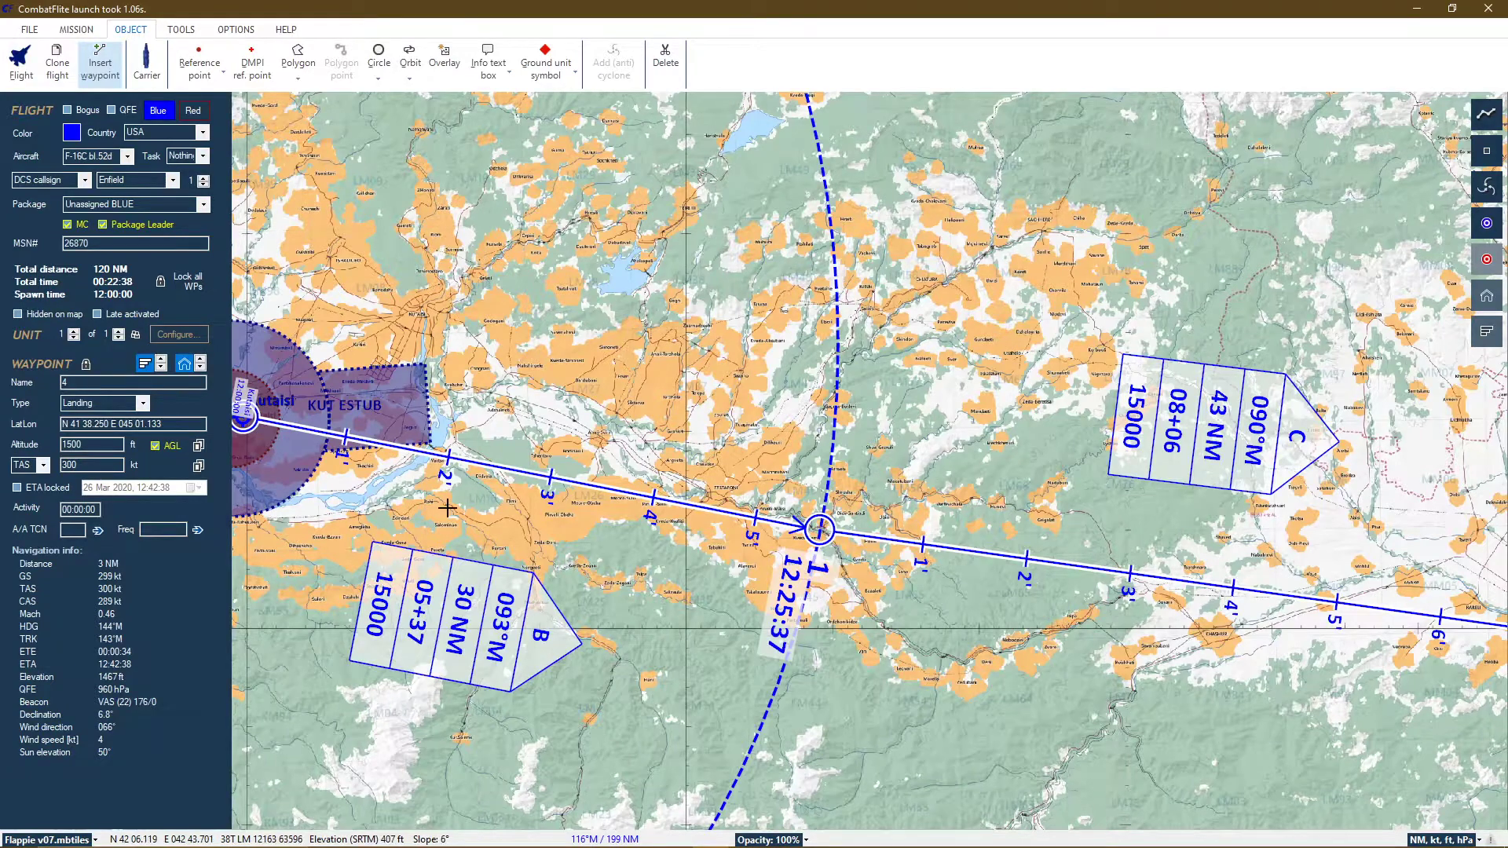
scroll(443, 502, "down", 1)
- Switch the background map to Caucasus TPC.mbtiles and check the route against its terrain and landmarks
left_click(94, 840)
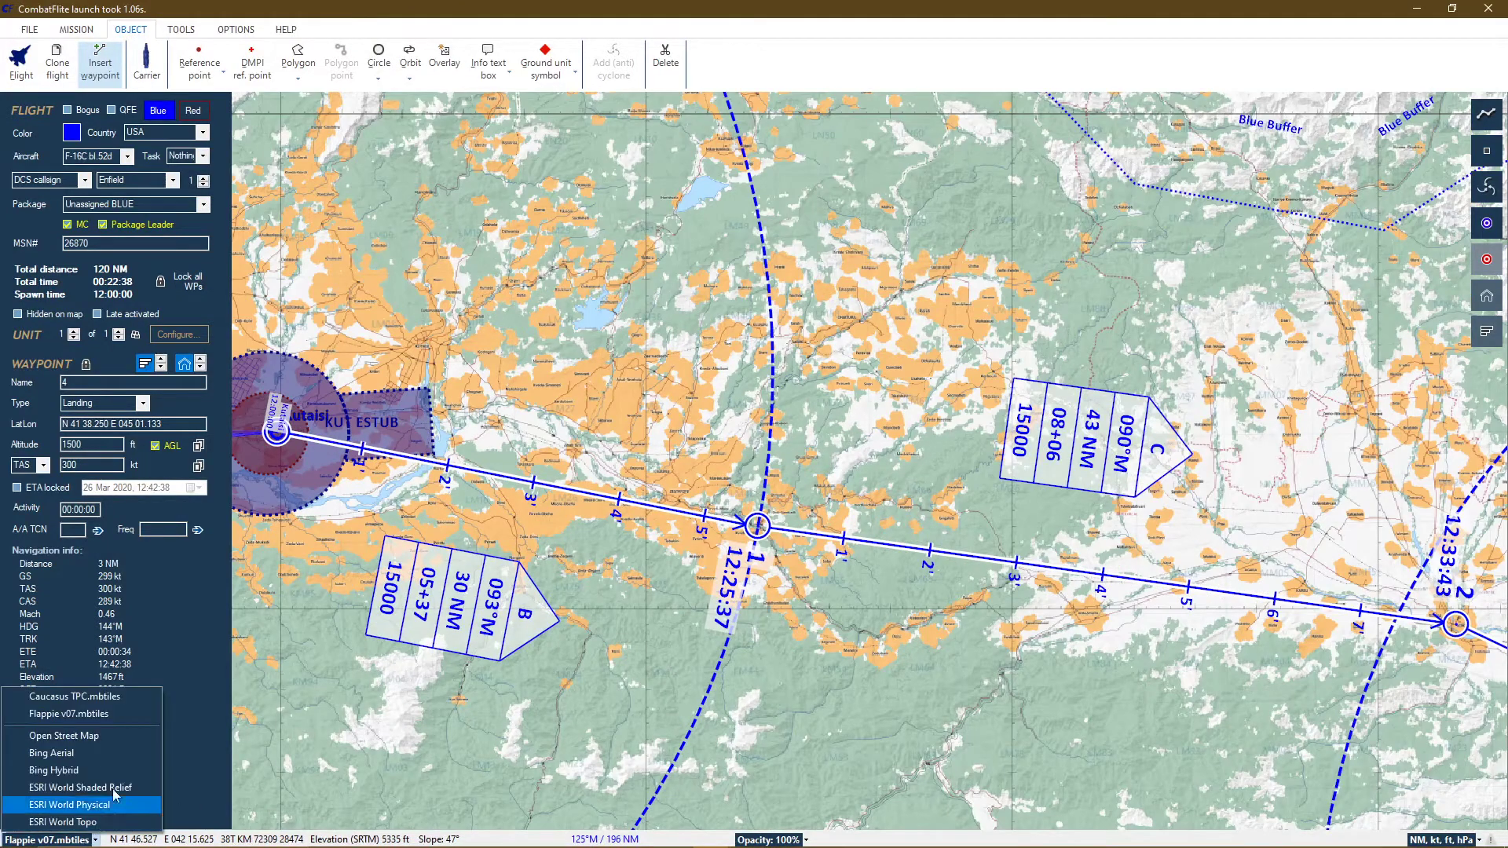
left_click(129, 698)
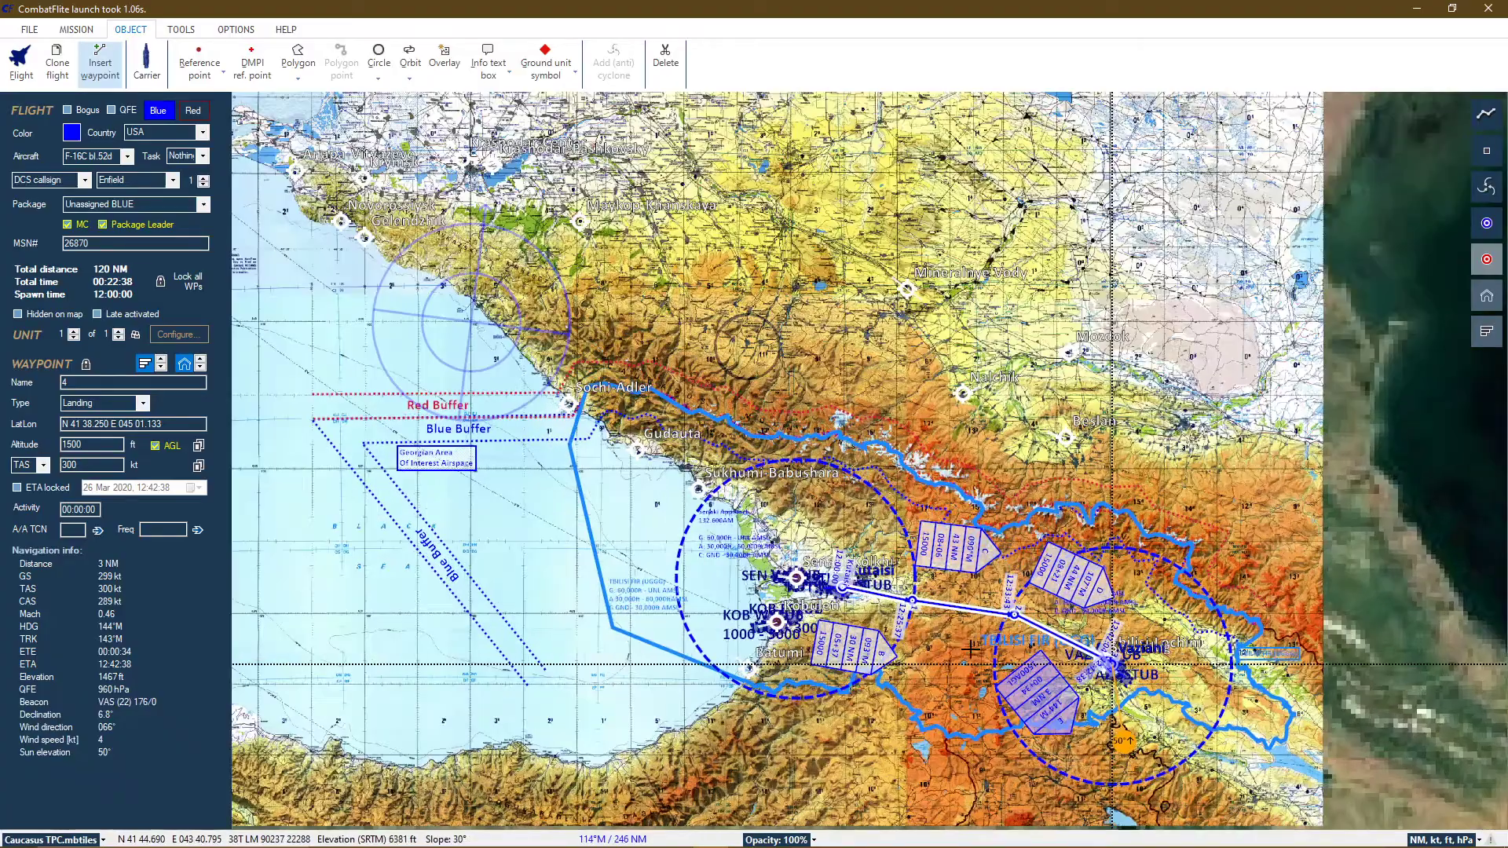
scroll(886, 600, "up", 1)
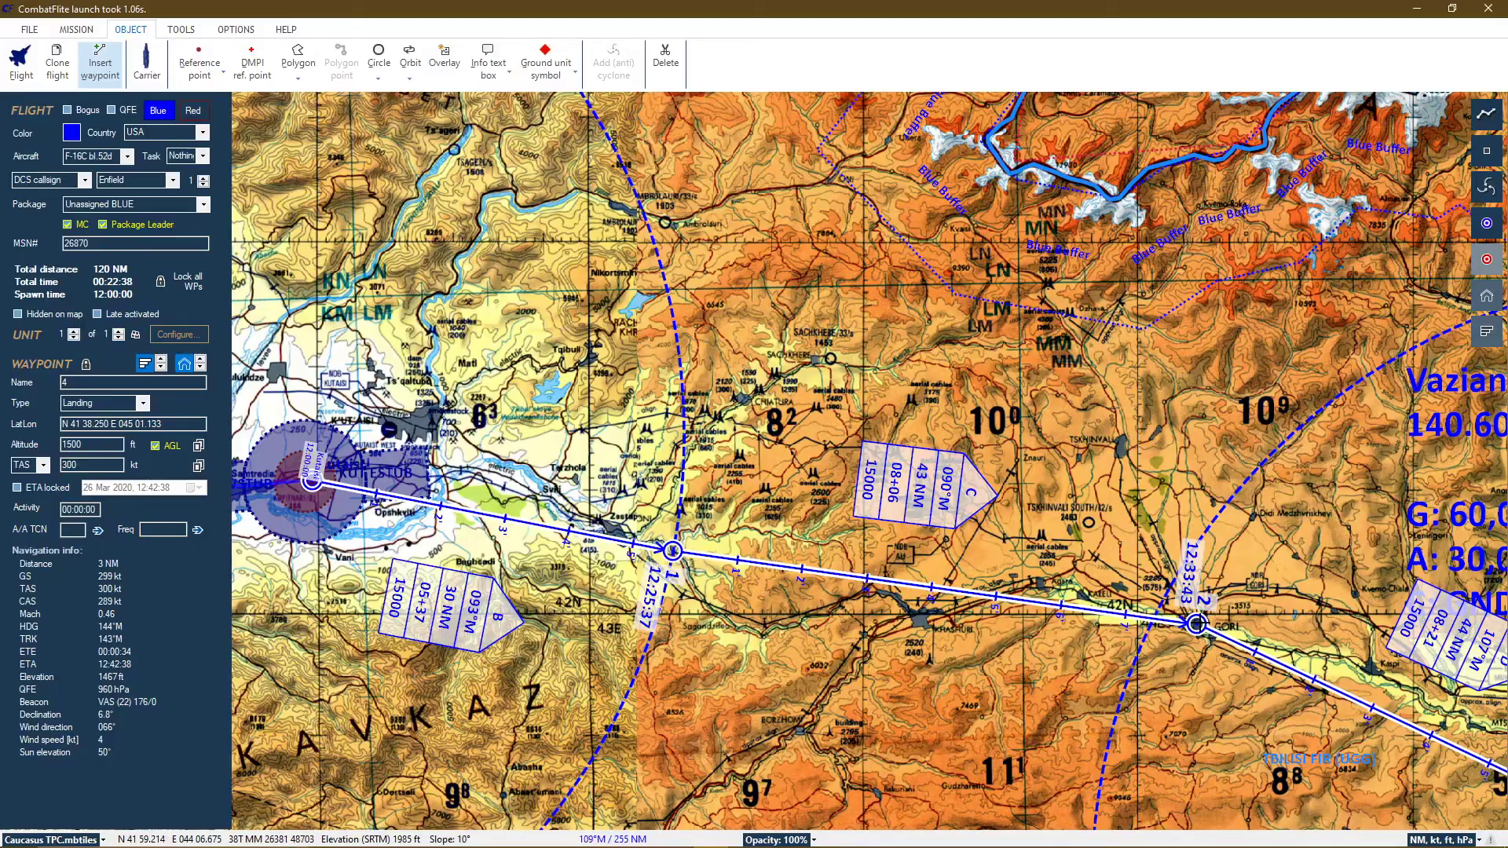
scroll(1196, 624, "down", 3)
scroll(1259, 688, "up", 3)
scroll(1261, 684, "up", 3)
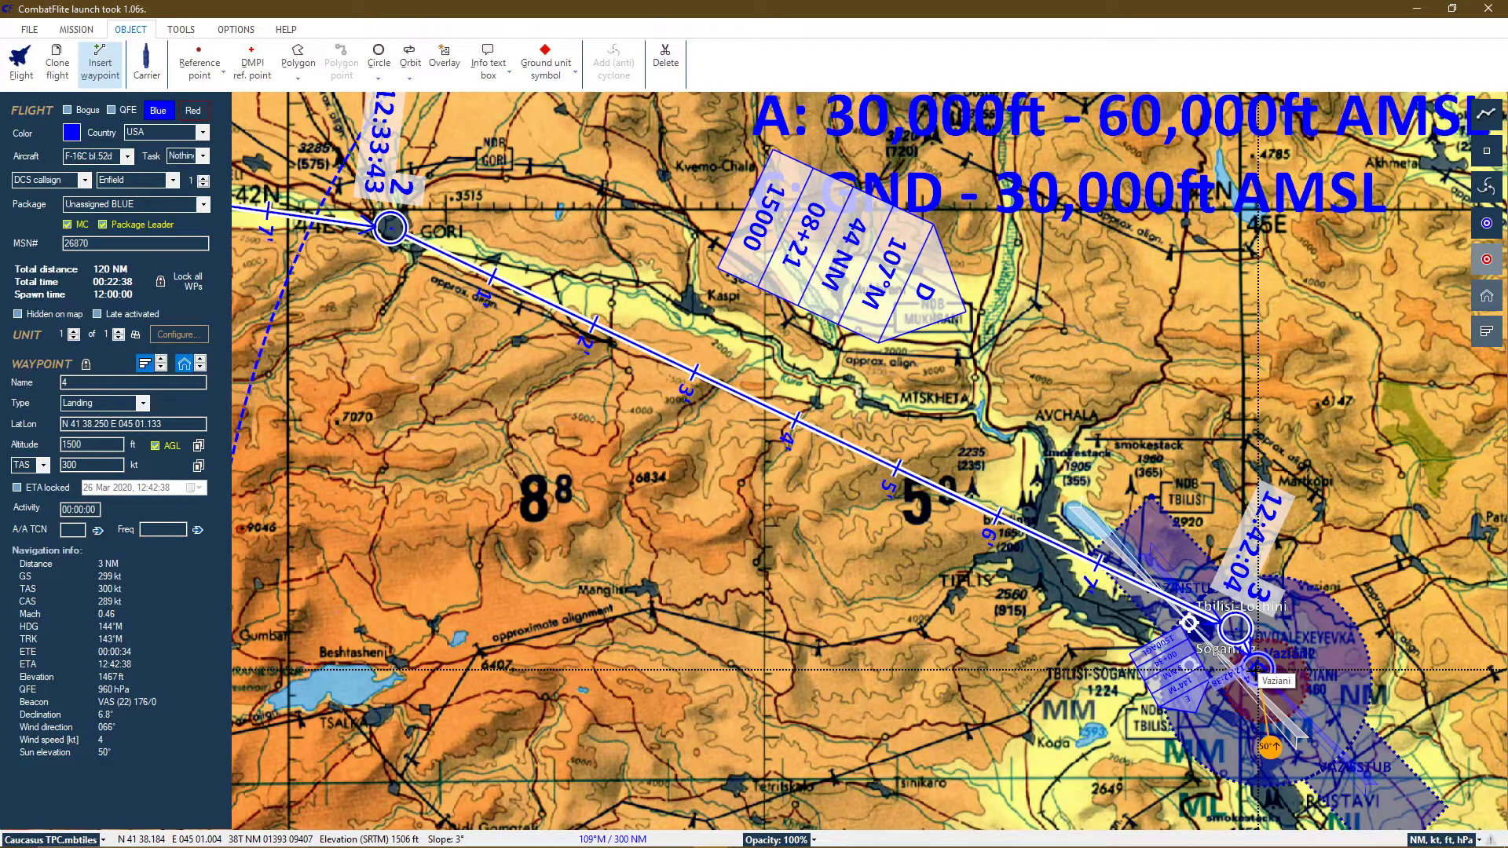
scroll(1259, 669, "down", 3)
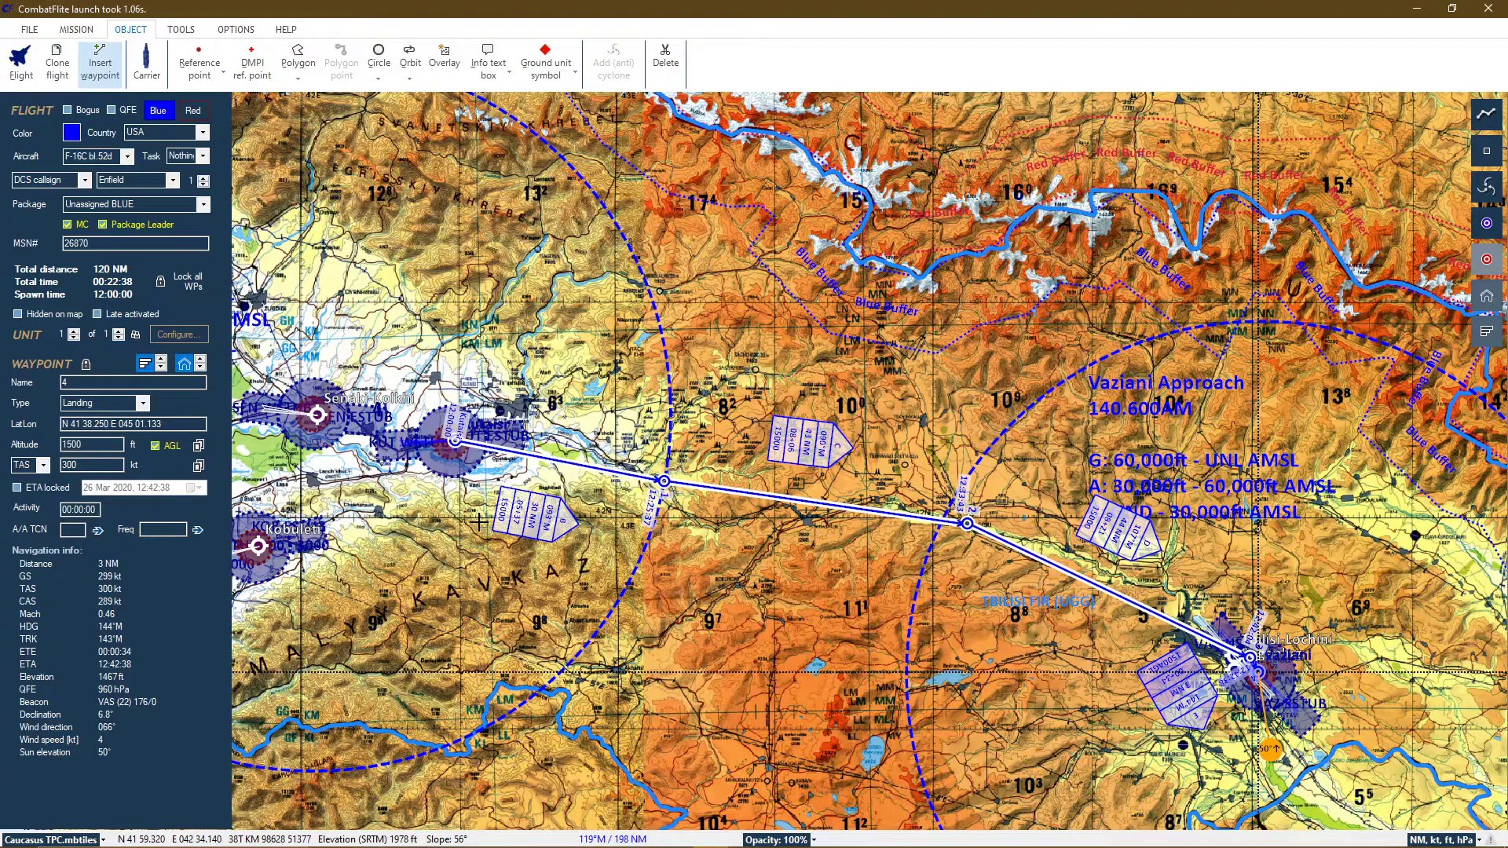
- Open the flight's kneeboard and set its coordinate format to DMS
left_click(182, 32)
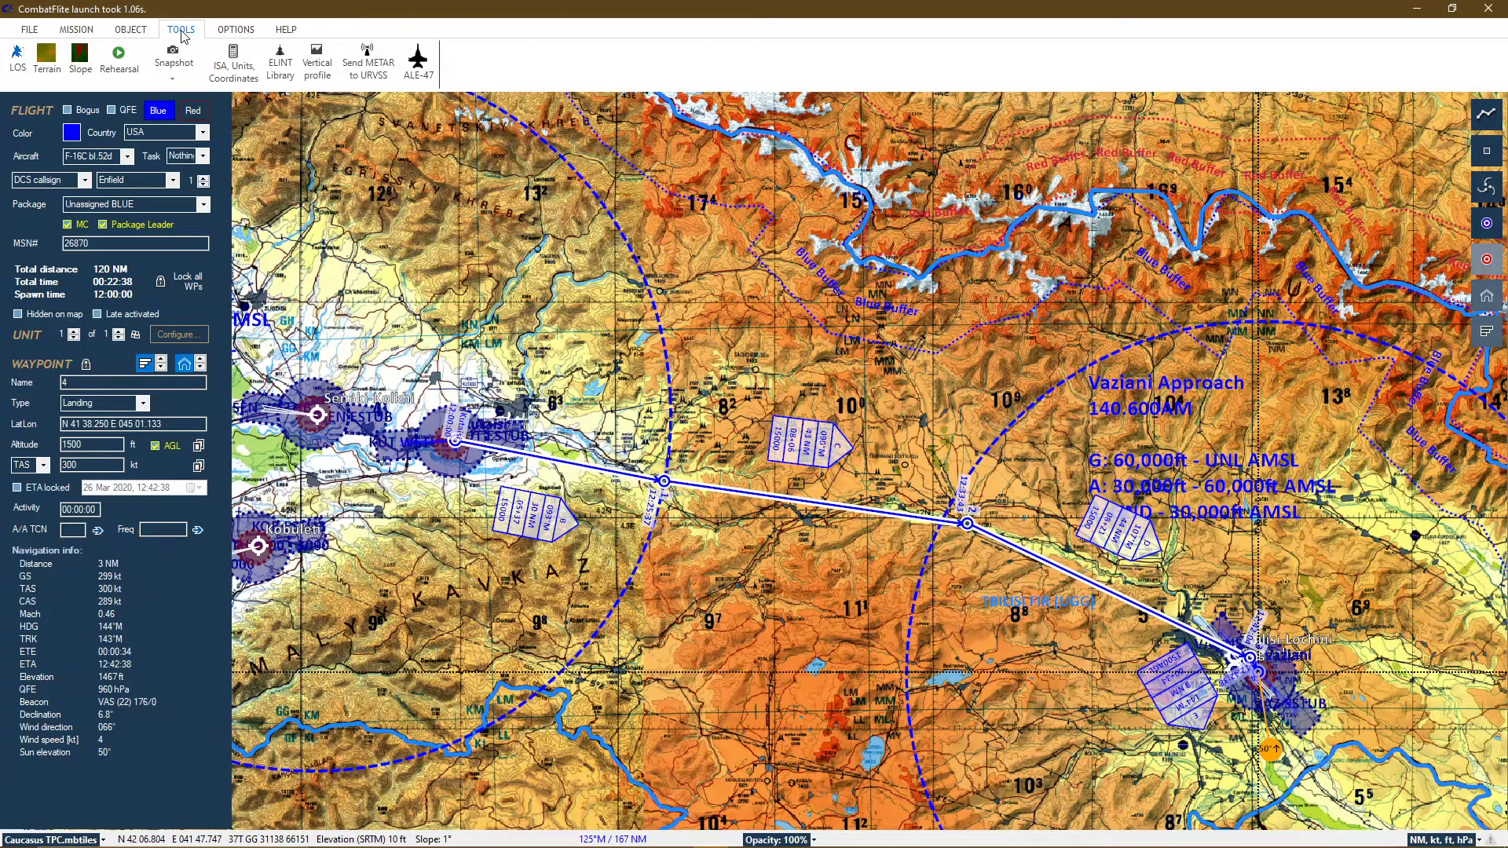
left_click(235, 29)
left_click(130, 29)
left_click(82, 31)
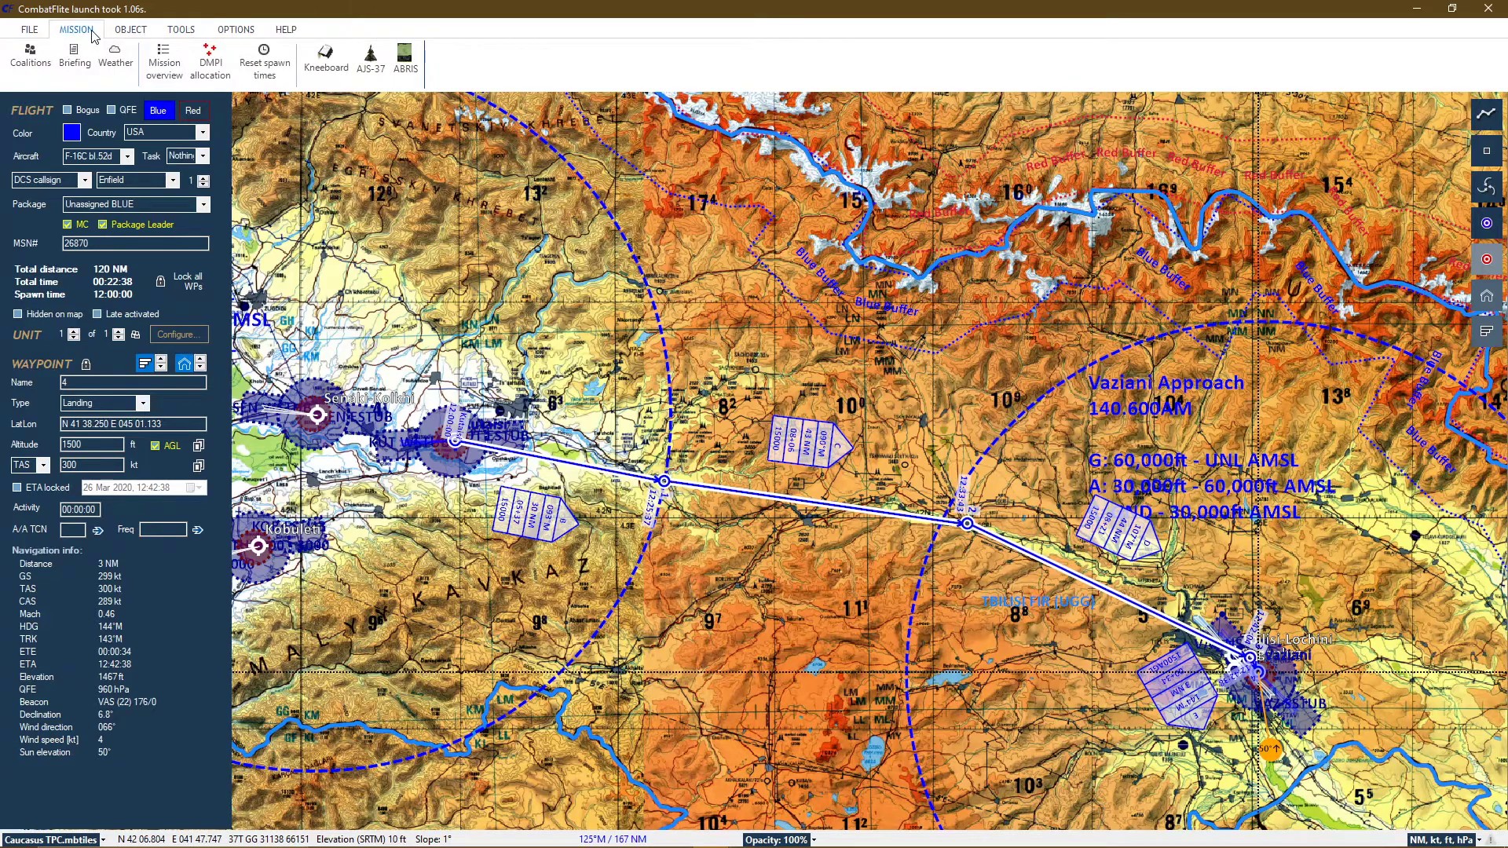
left_click(324, 58)
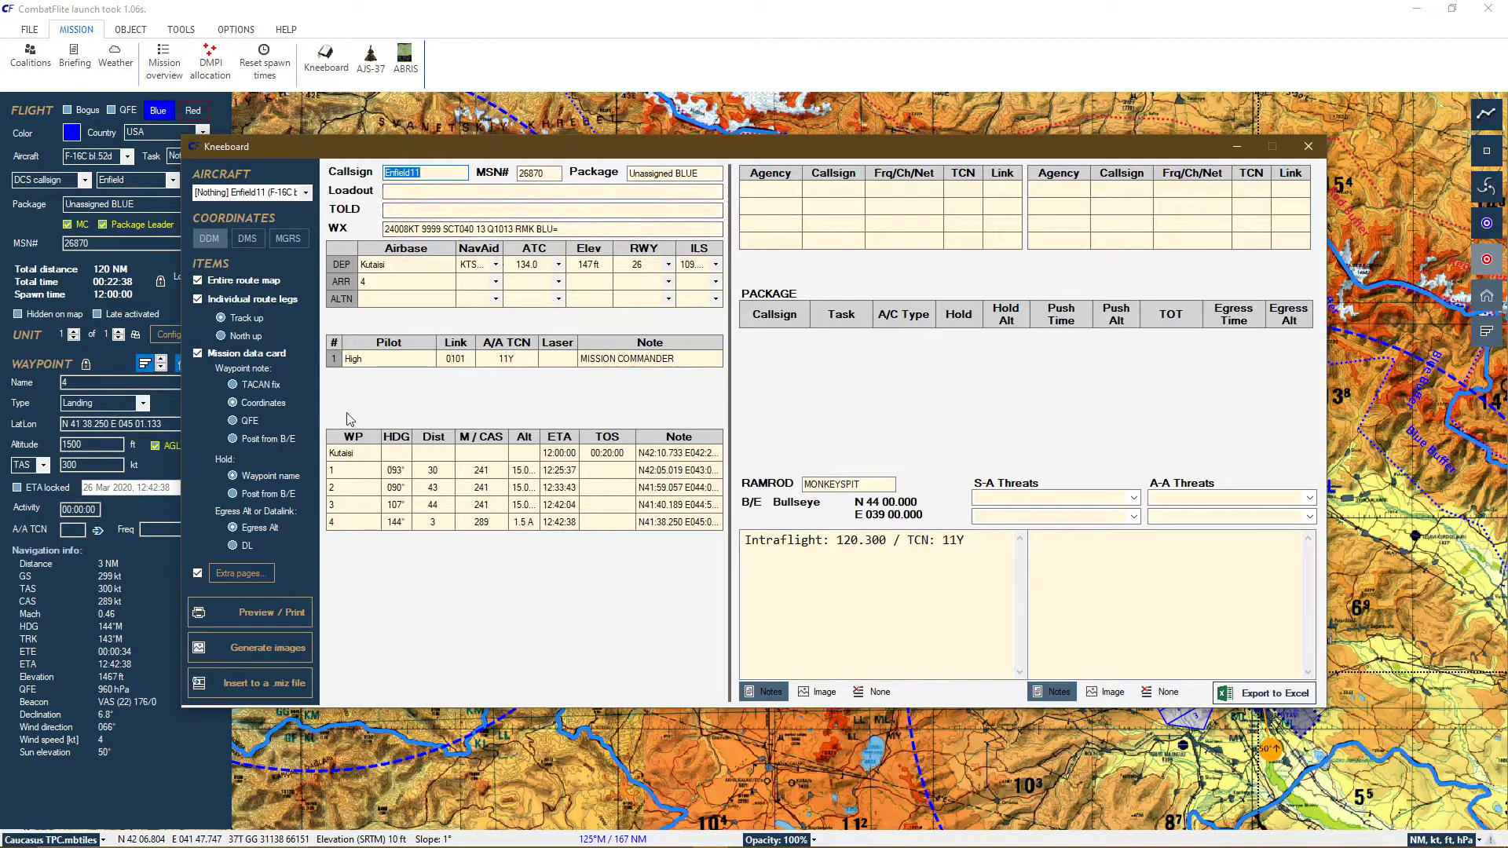
left_click(253, 244)
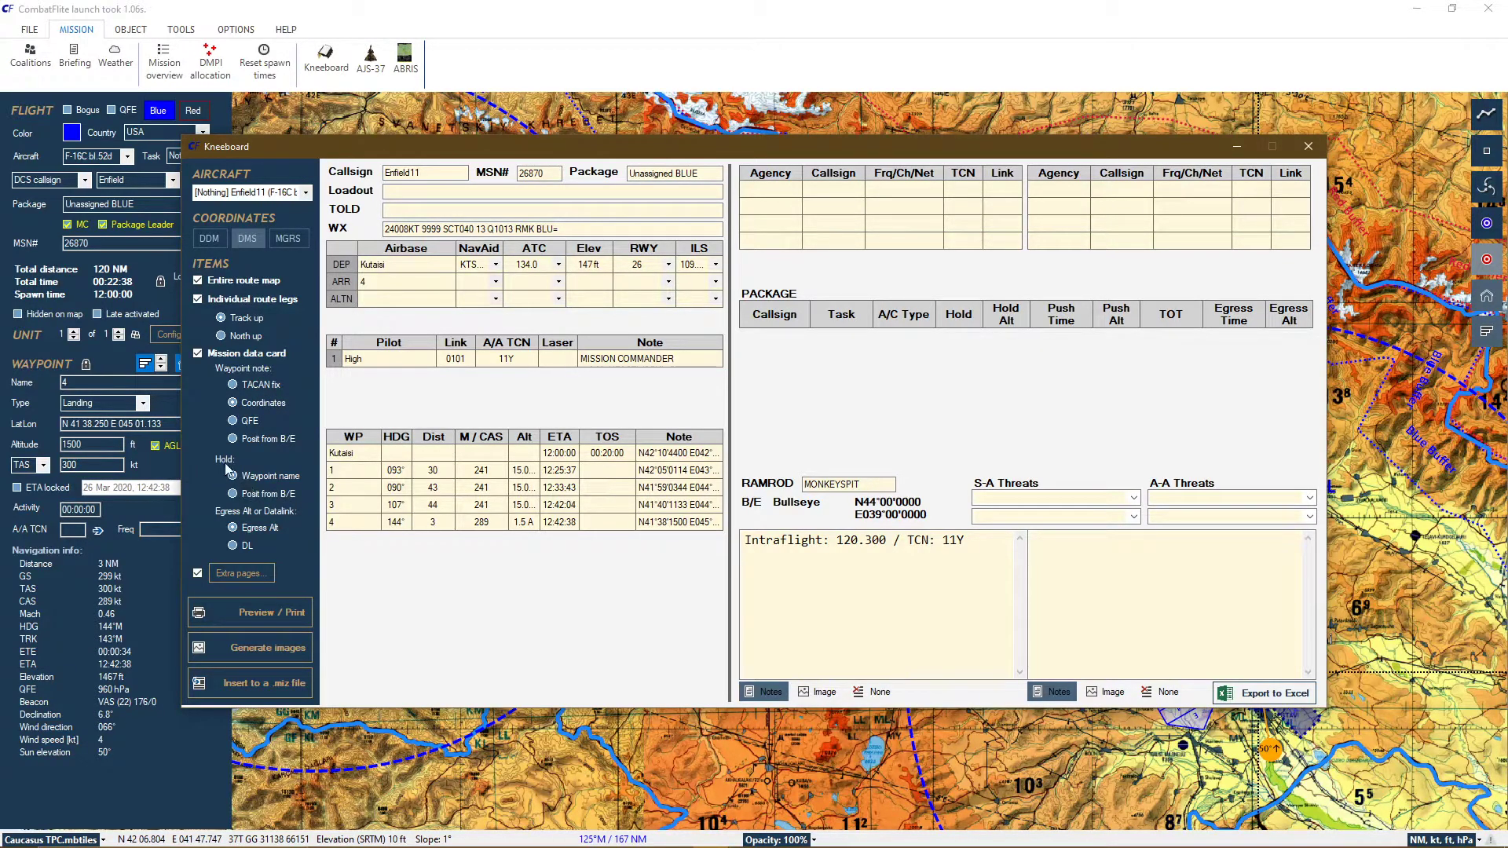
left_click(248, 547)
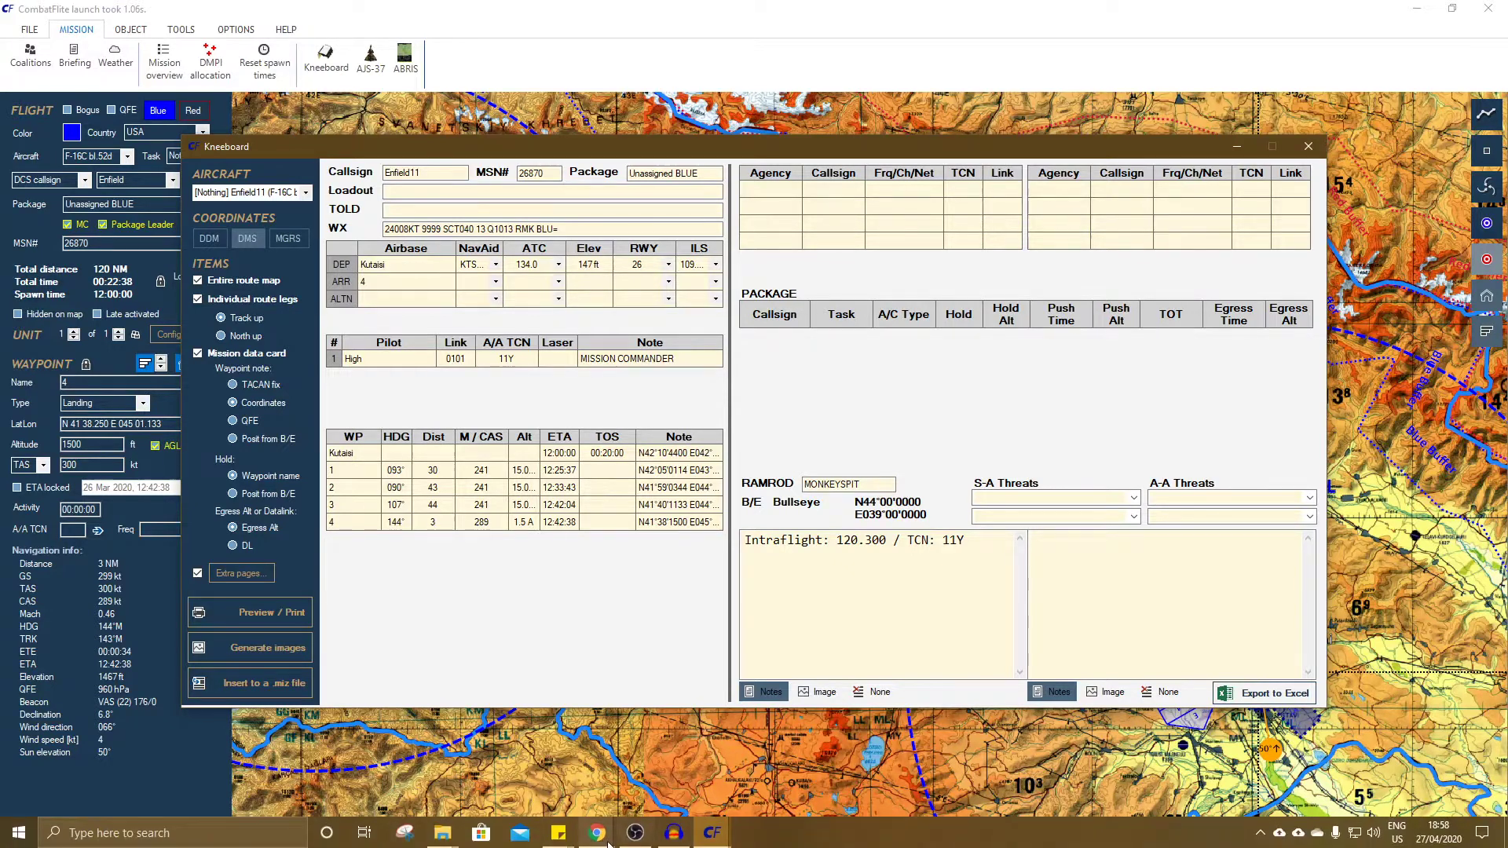
- Switch to the DCAF-BATS site and open the 312th TFTS Briefing under Establishment, 22 Group (Training), Fixed Wing Conversion
left_click(600, 837)
left_click(681, 761)
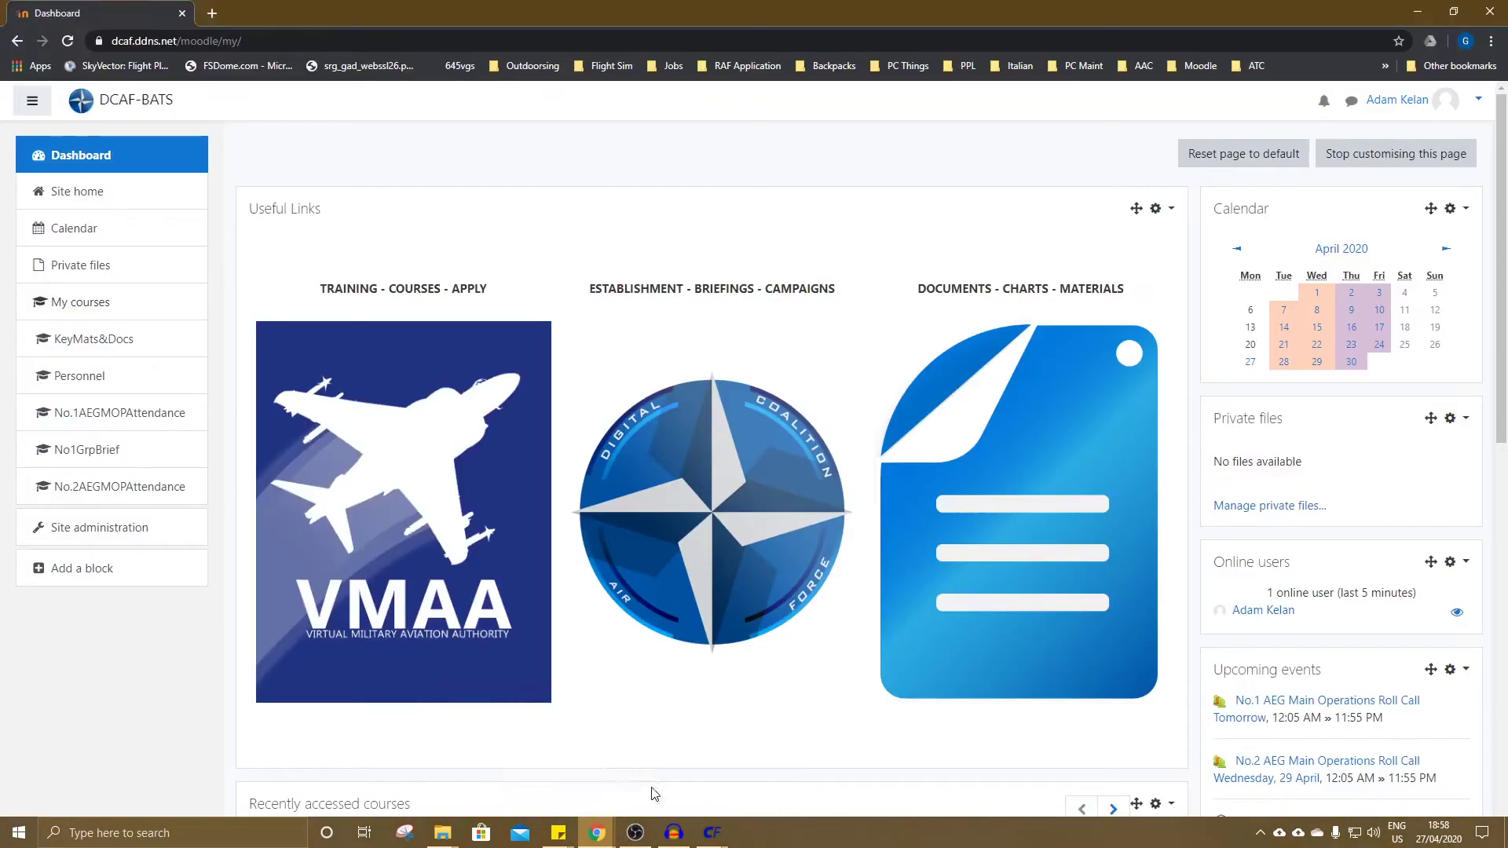
left_click(739, 579)
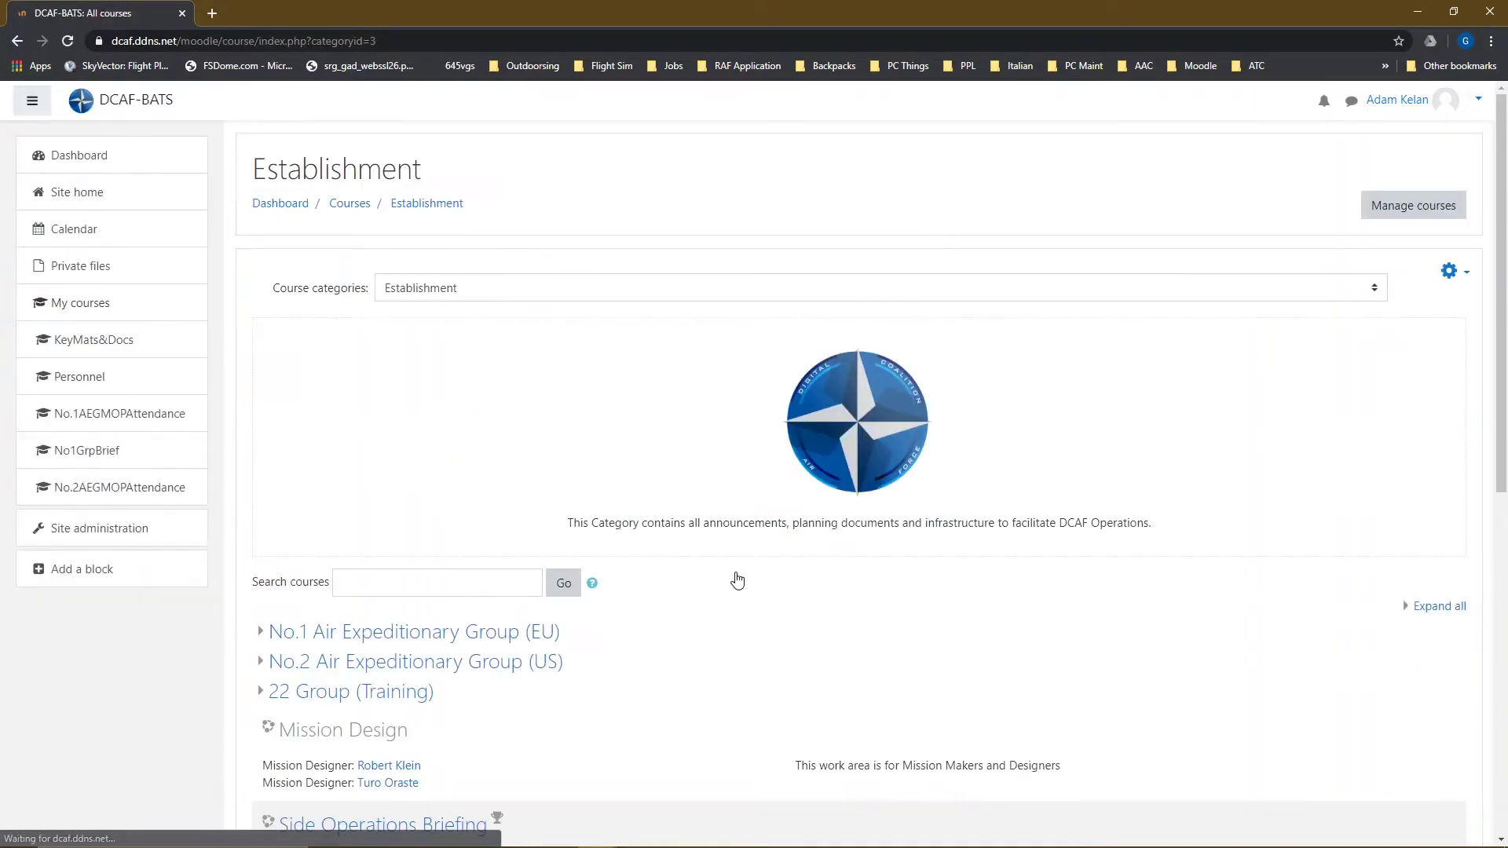
left_click(288, 701)
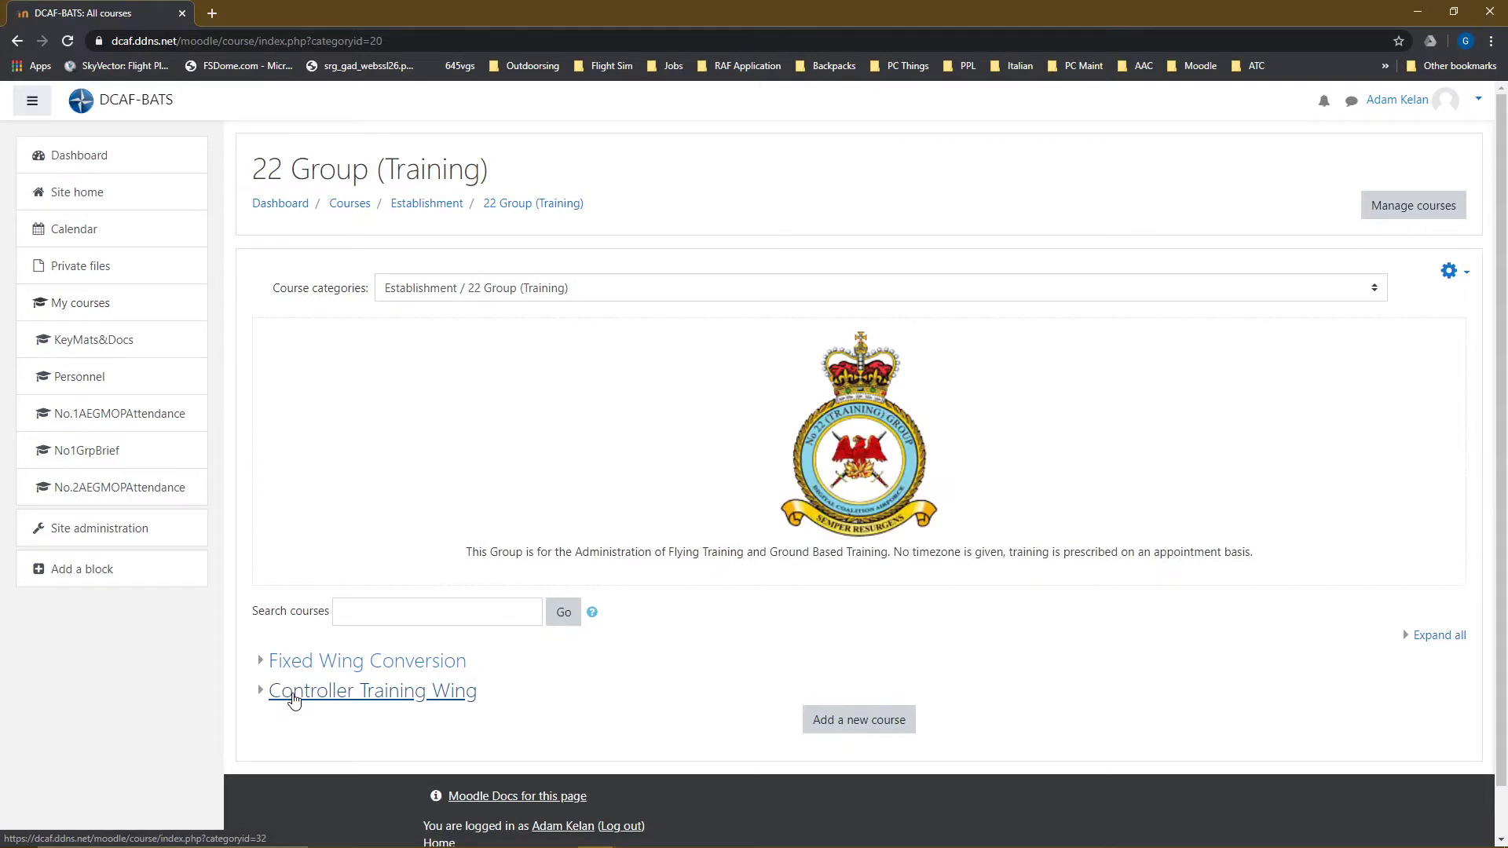
left_click(305, 667)
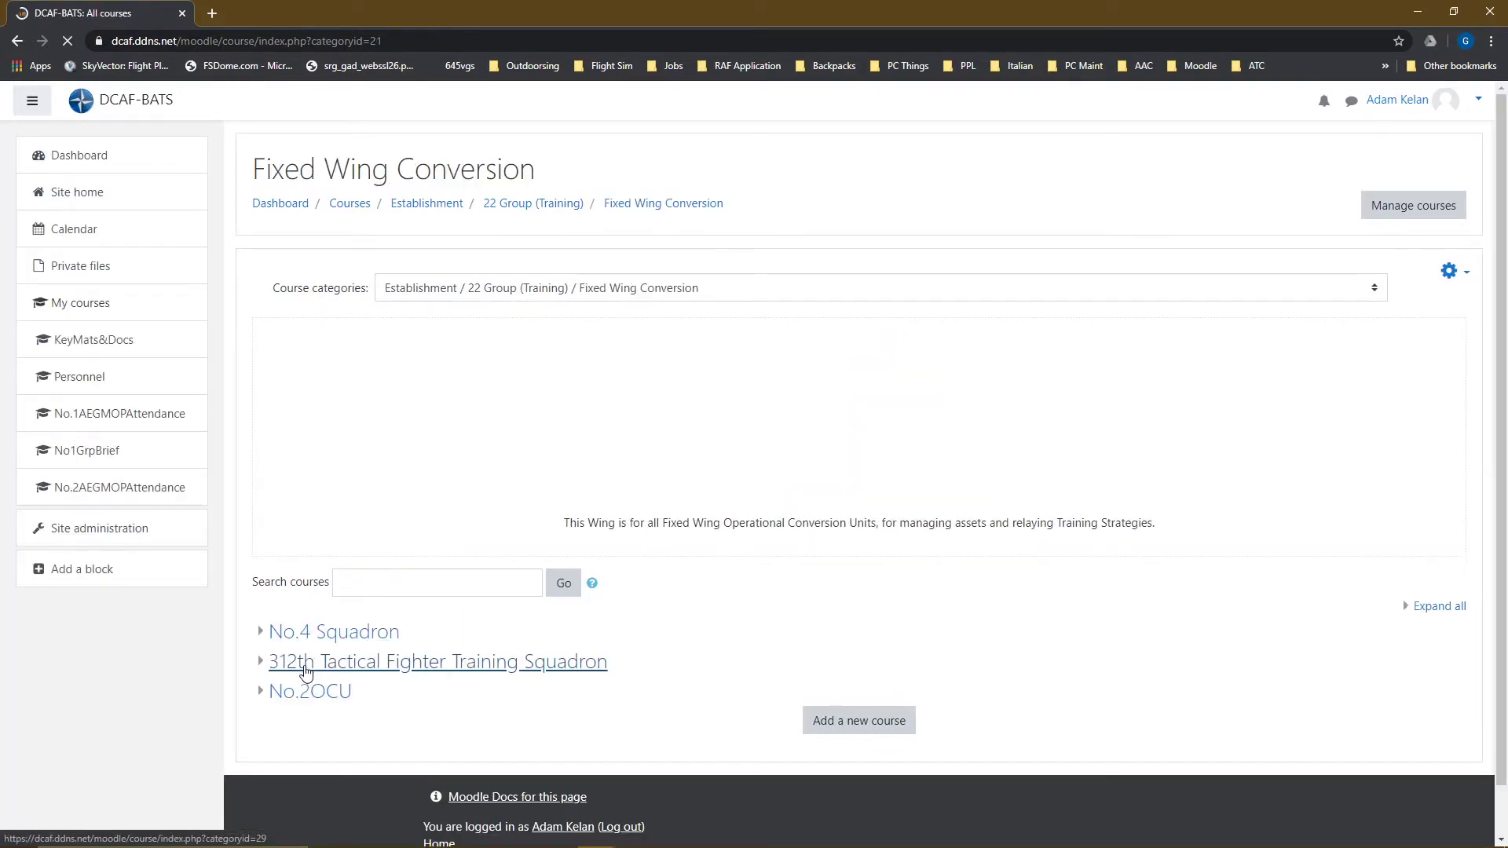
left_click(306, 666)
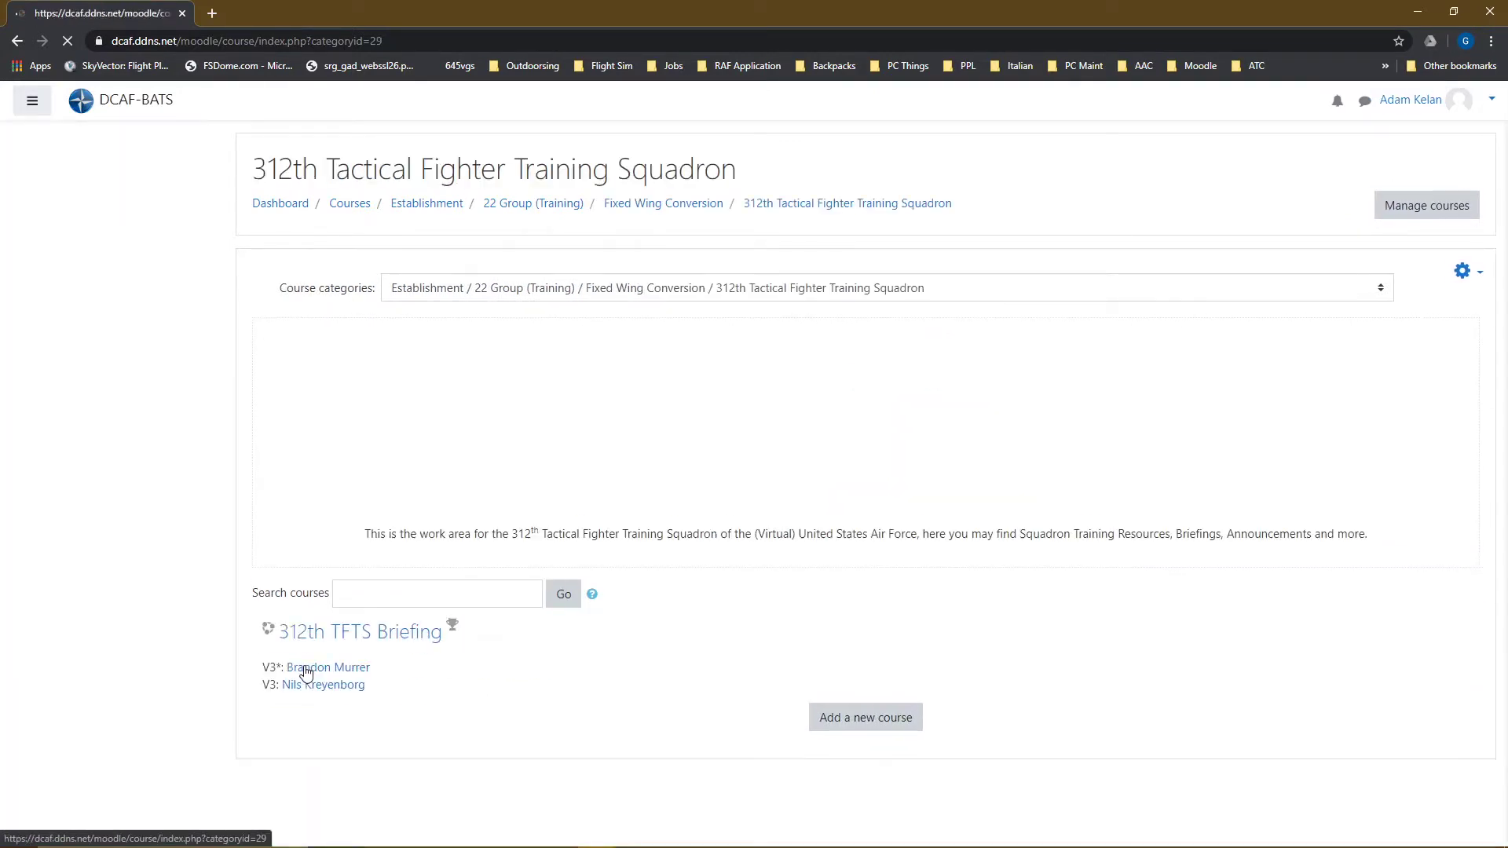
left_click(346, 637)
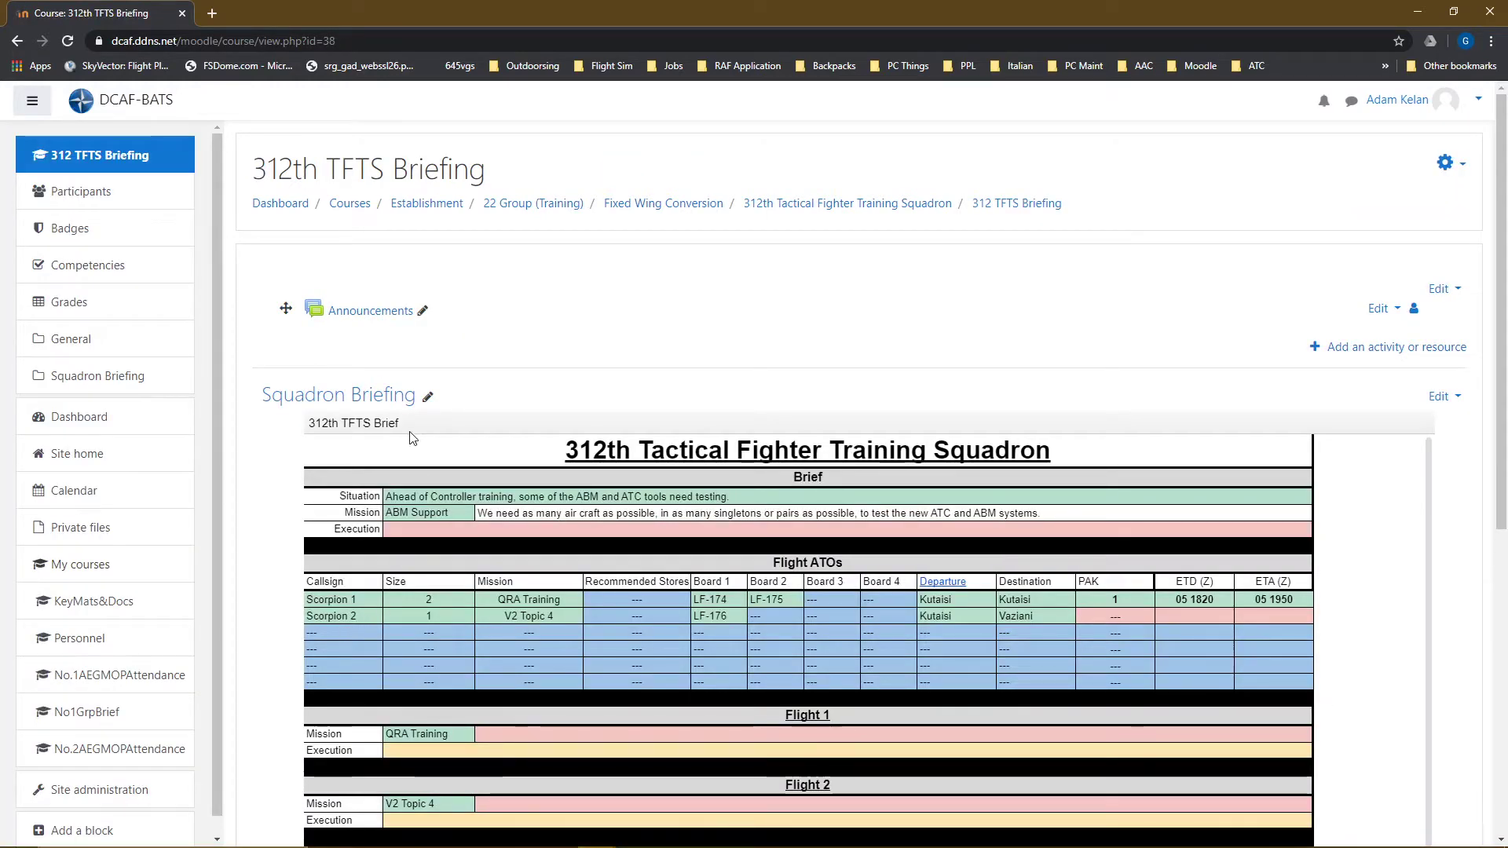
- Look through the squadron brief's Flight ATOs table and open the Editable Squadron Briefing
scroll(408, 435, "down", 1)
scroll(408, 435, "up", 1)
scroll(1406, 621, "down", 1)
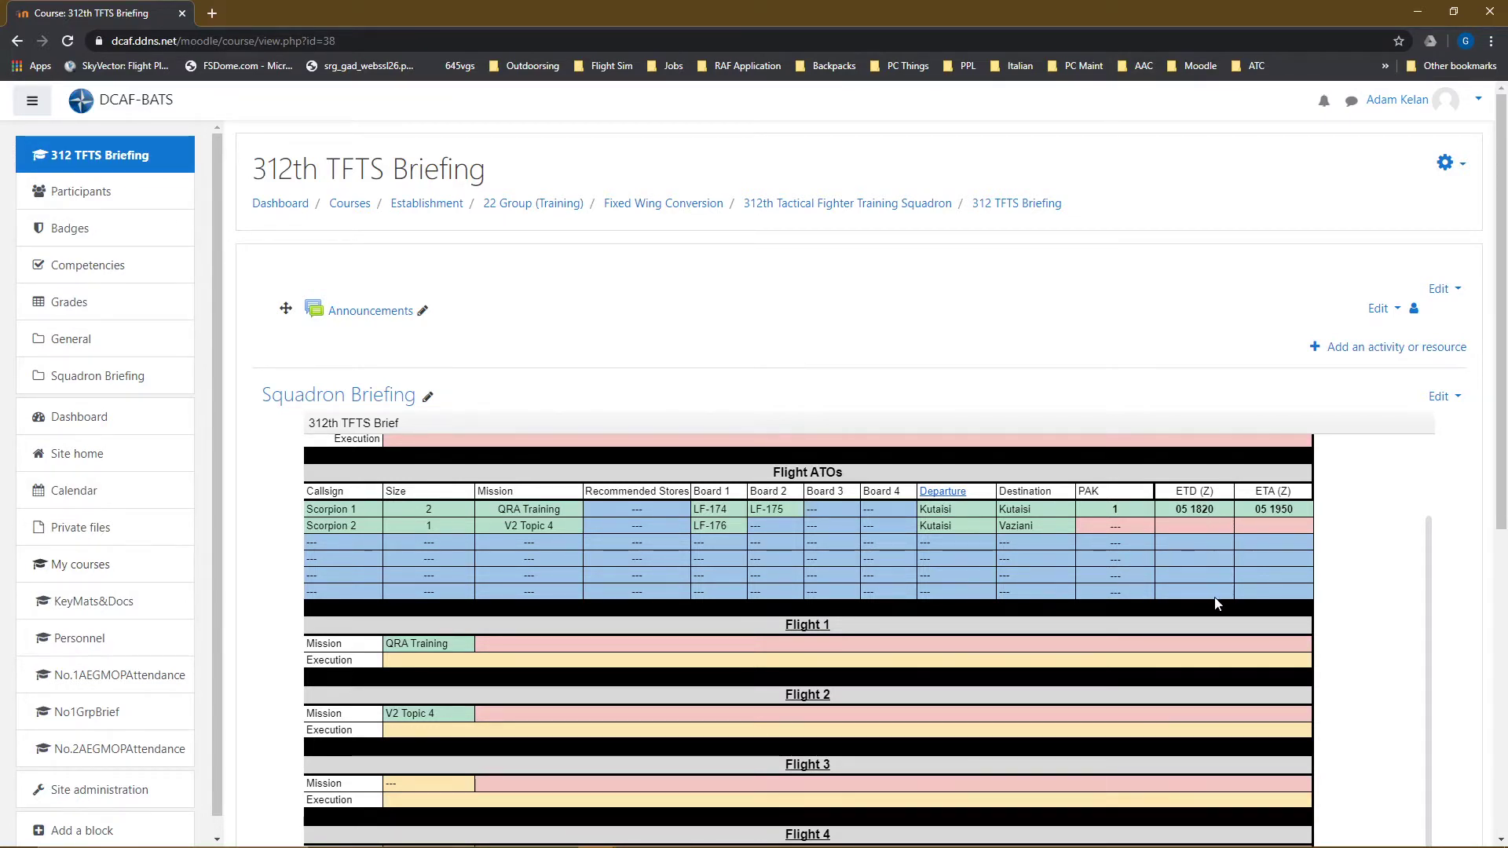
scroll(1317, 646, "down", 2)
scroll(1335, 644, "down", 3)
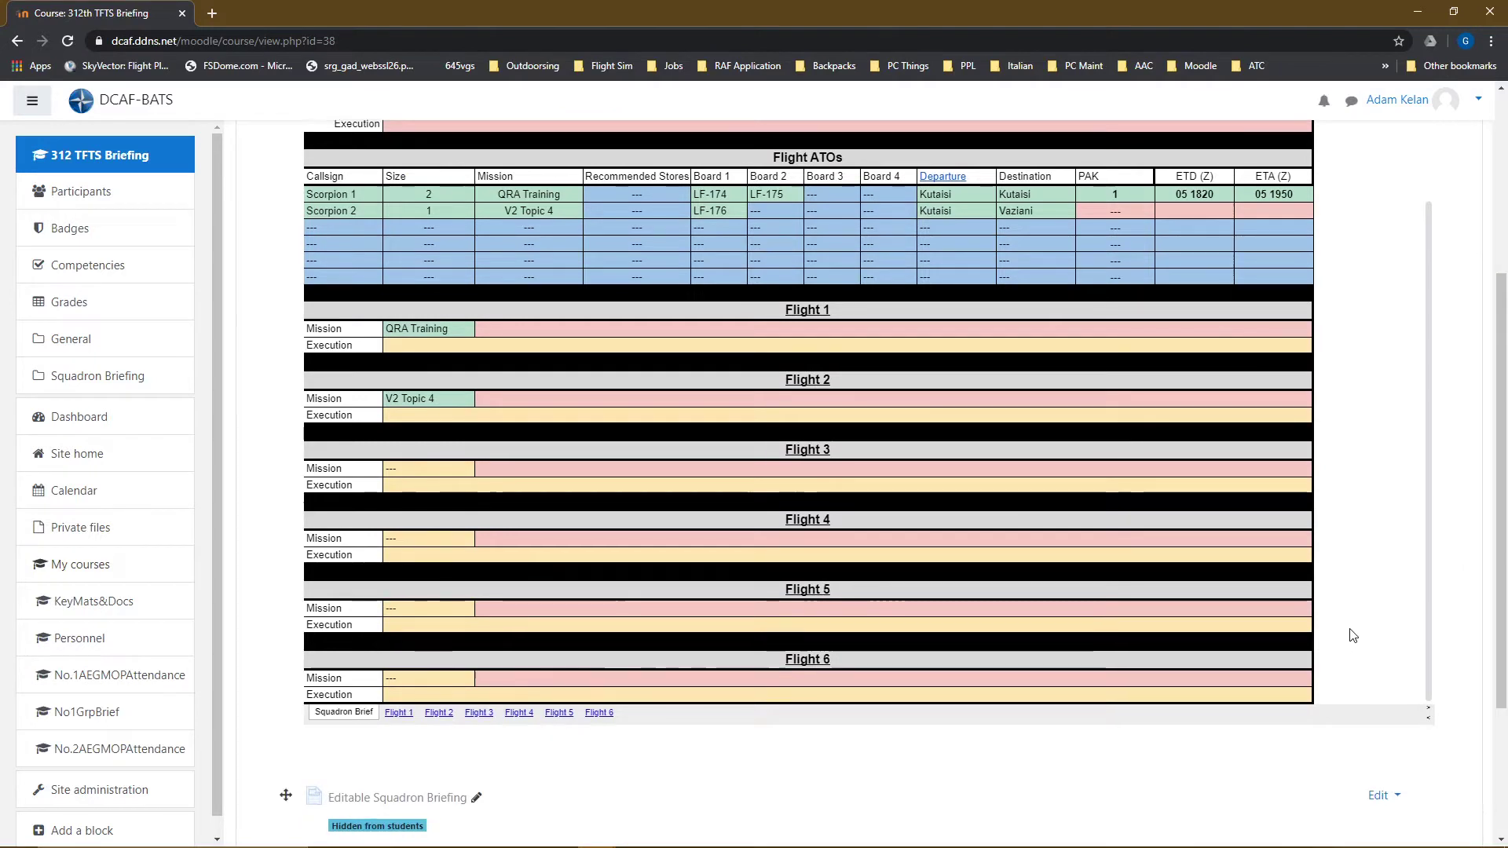
scroll(1347, 637, "down", 3)
left_click(395, 580)
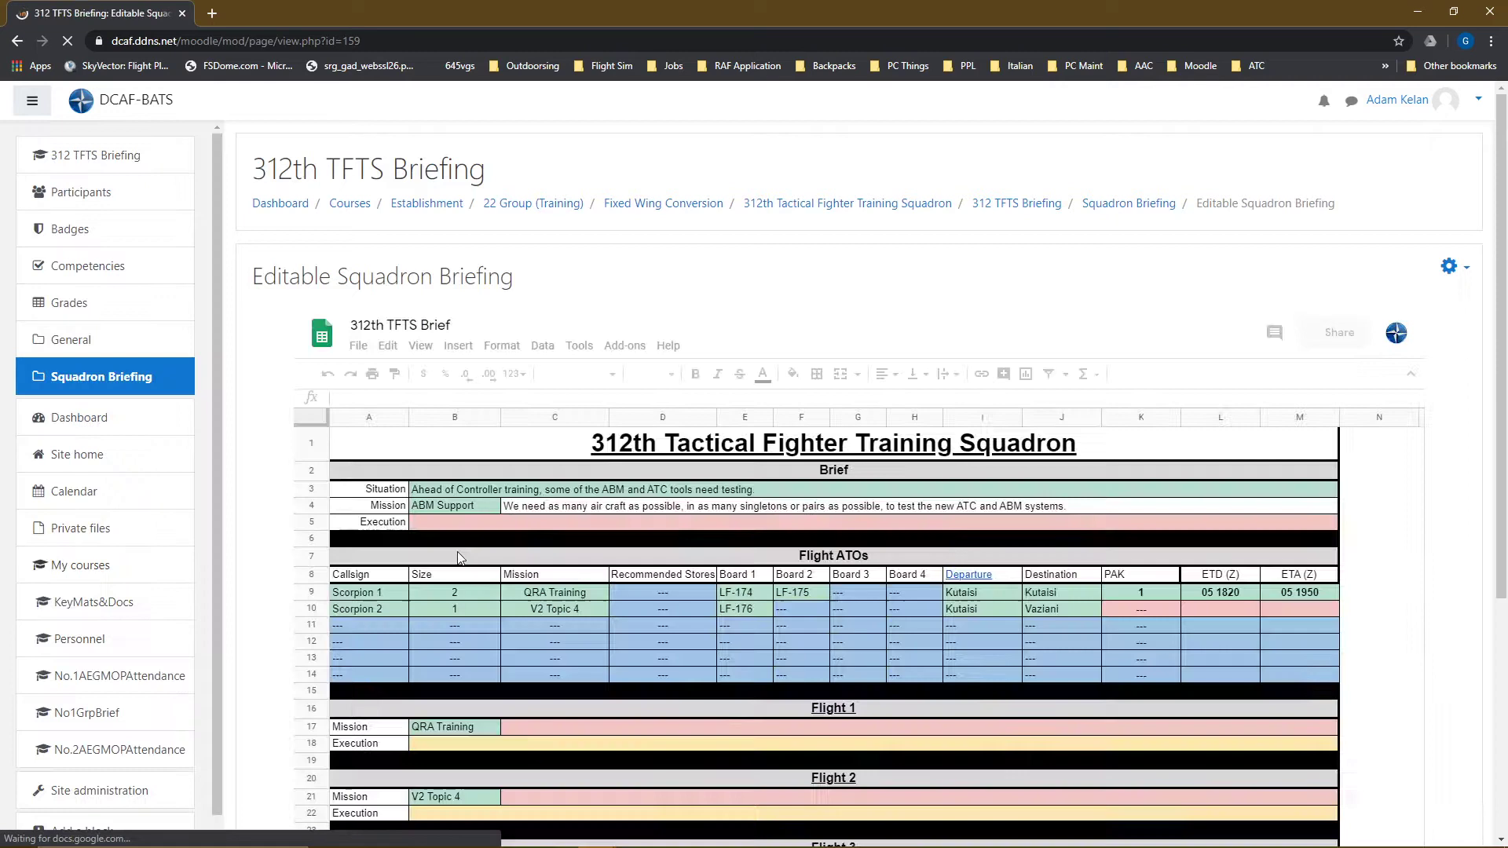
- Set the ETD (Z) of the Scorpion 2 flight to 27 1815 in the Flight ATOs table
scroll(1367, 620, "down", 2)
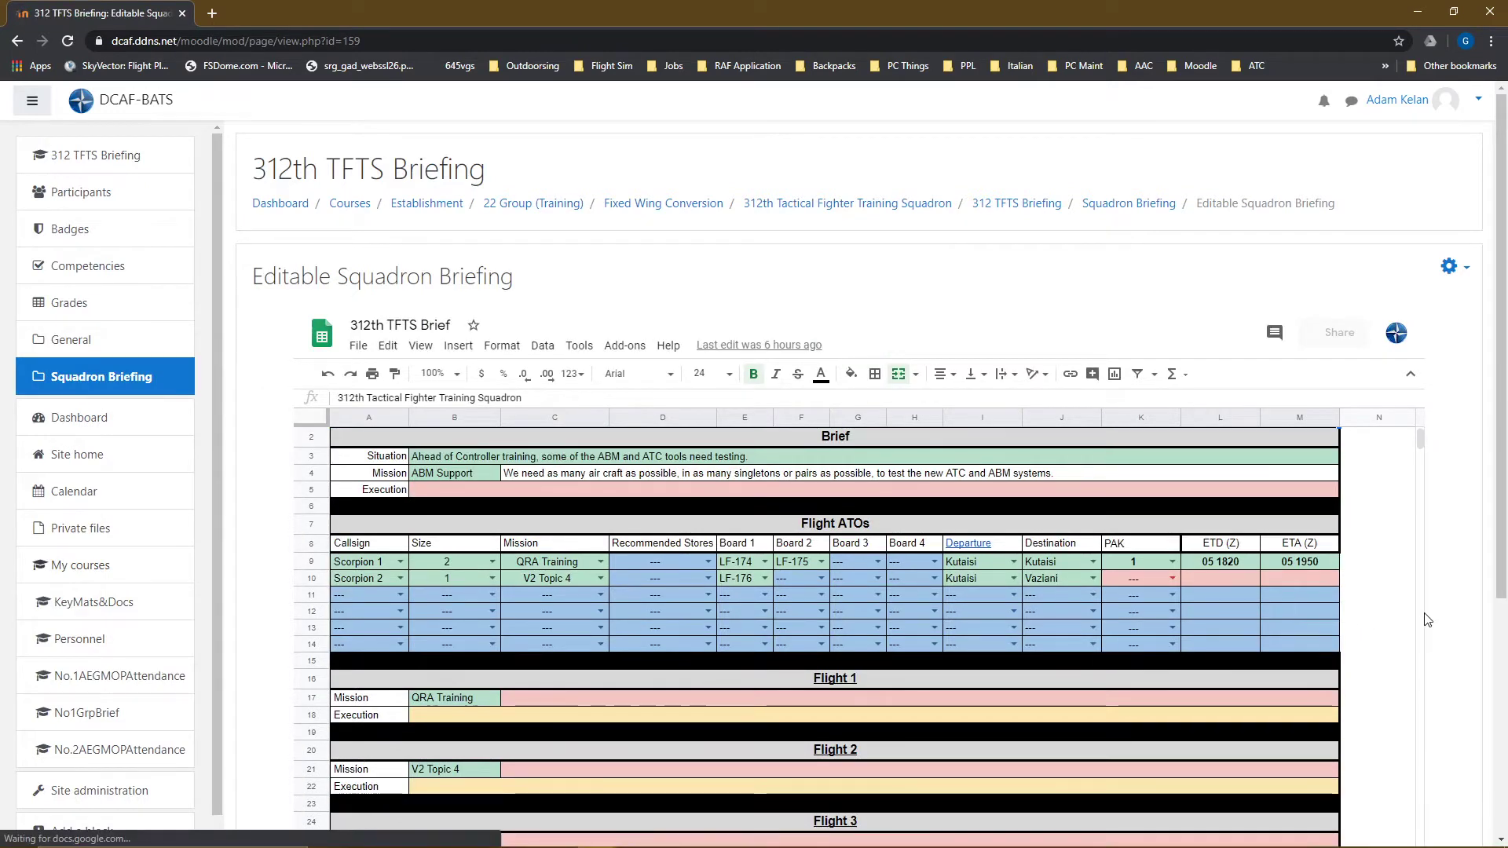
scroll(1320, 582, "up", 1)
scroll(1483, 623, "down", 2)
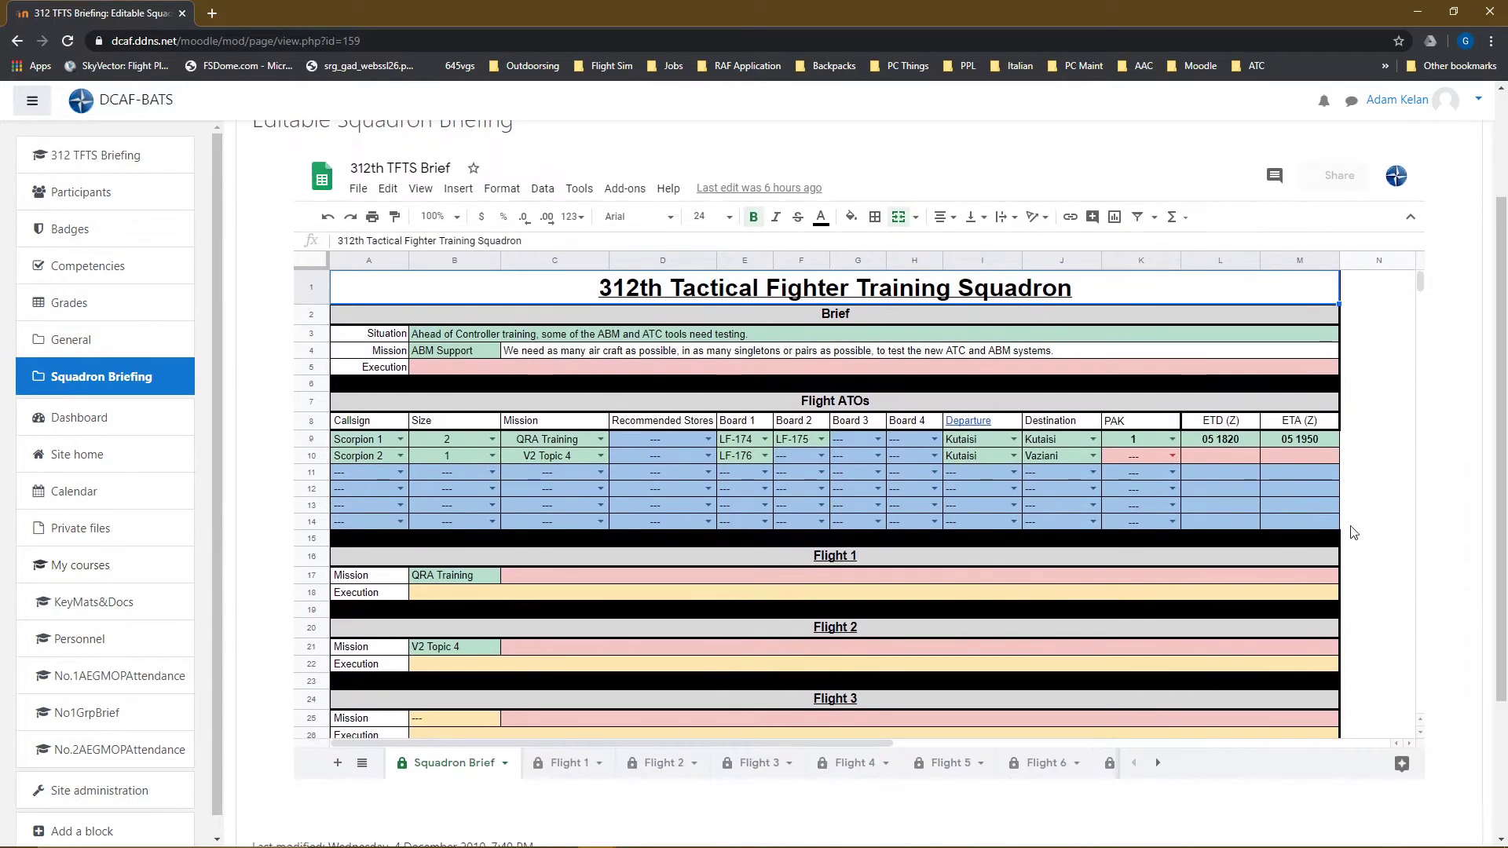
left_click(1217, 454)
double_click(1213, 455)
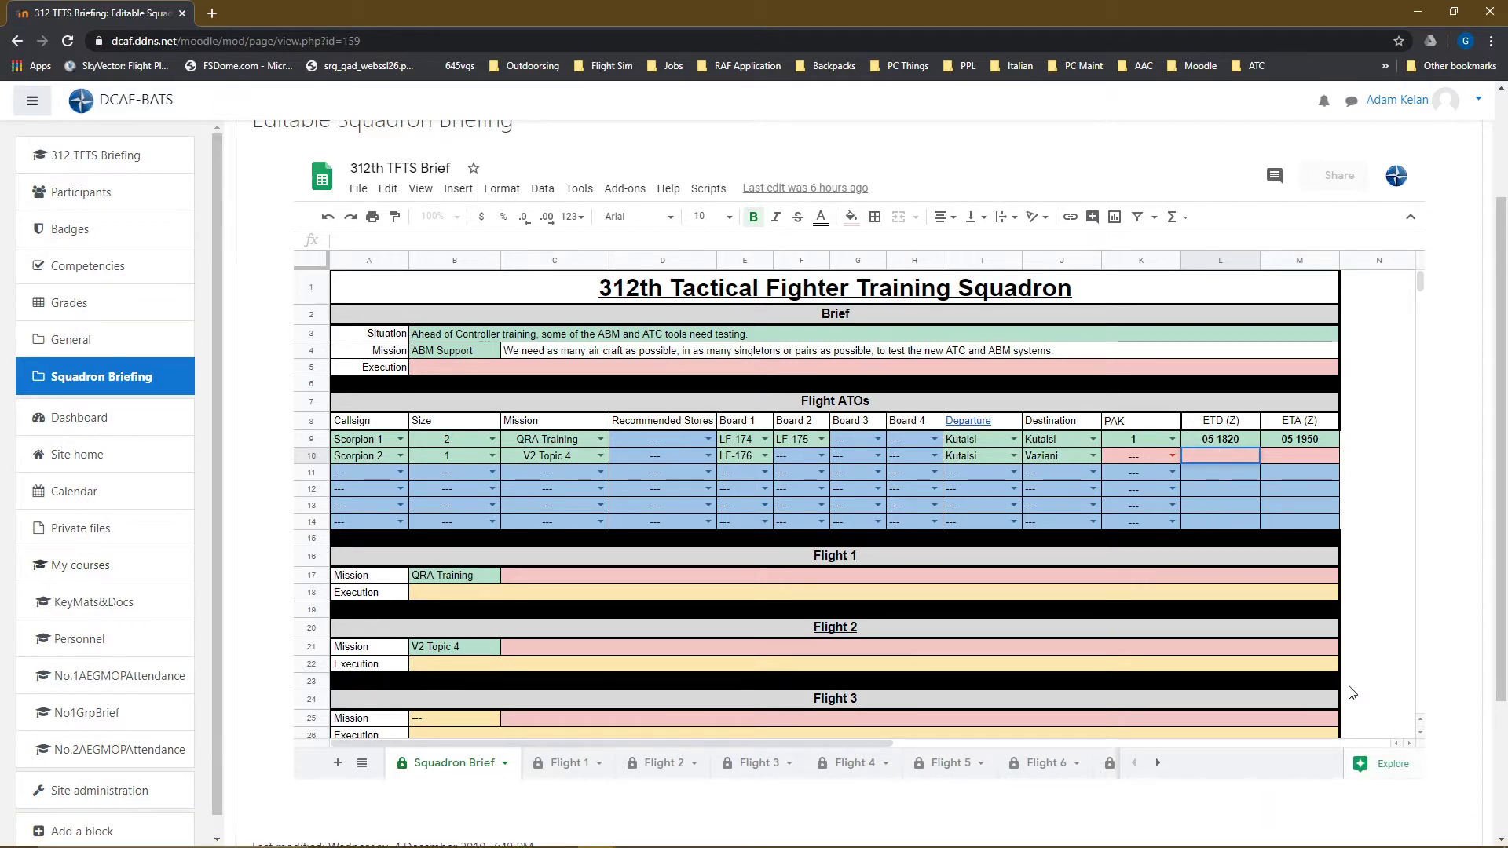
type("28")
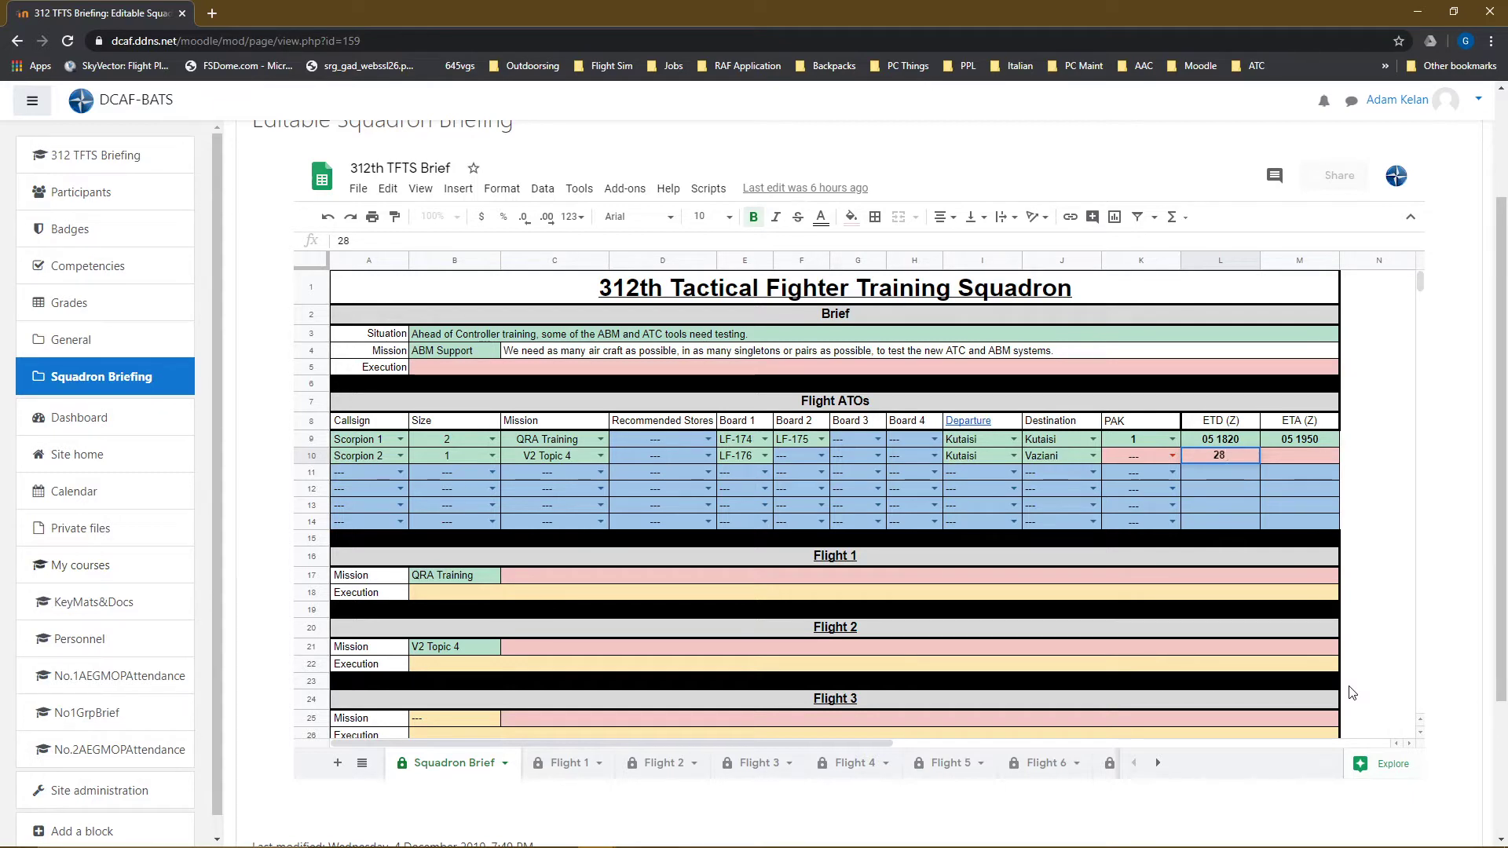
key("BackSpace")
type("7")
type("1815")
left_click(1284, 461)
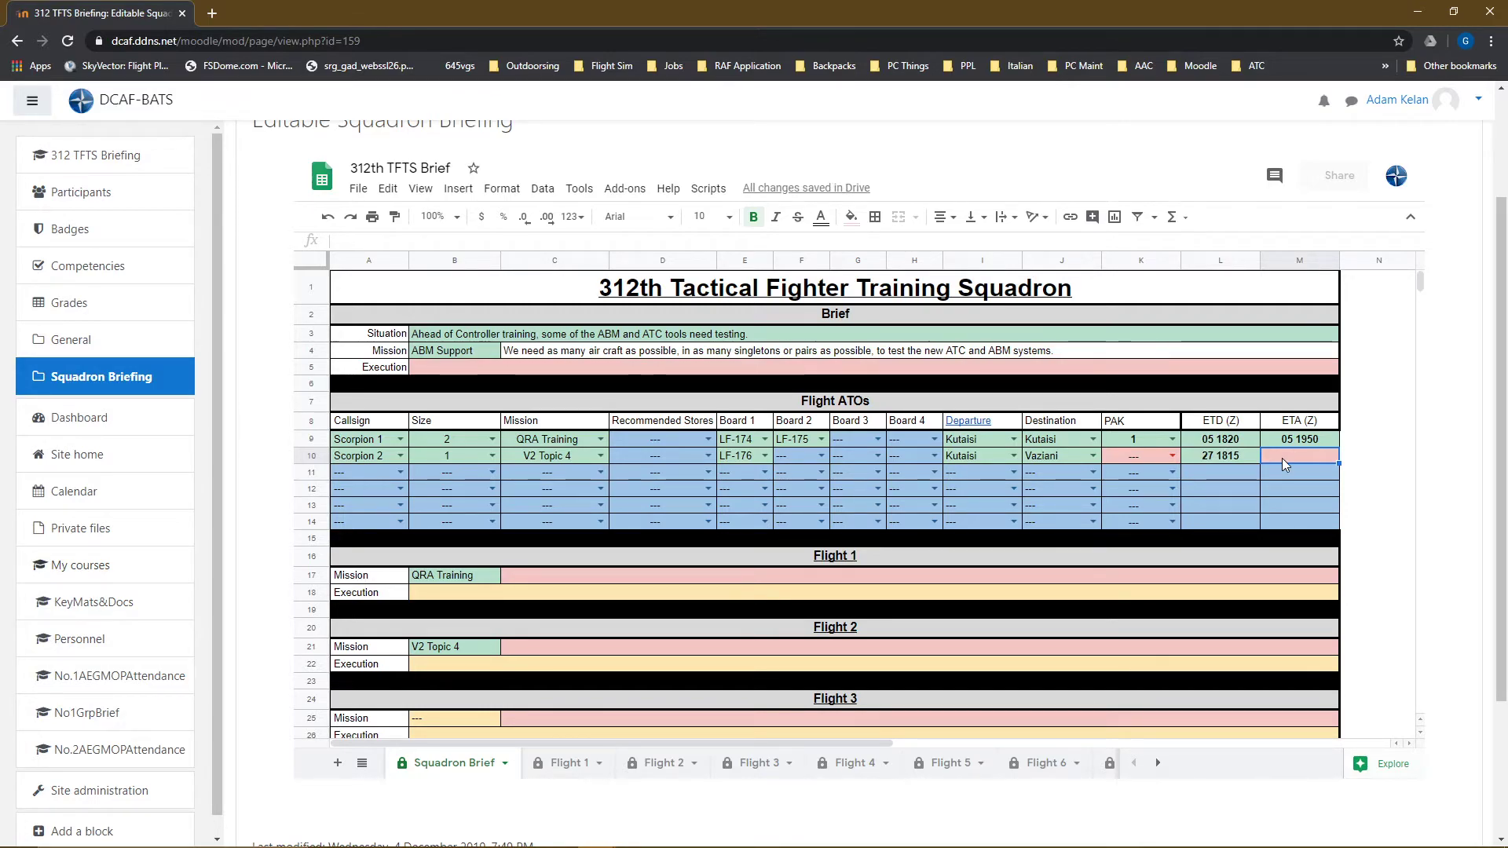
- Switch back to CombatFlite's main map window and close the kneeboard
mouse_move(731, 845)
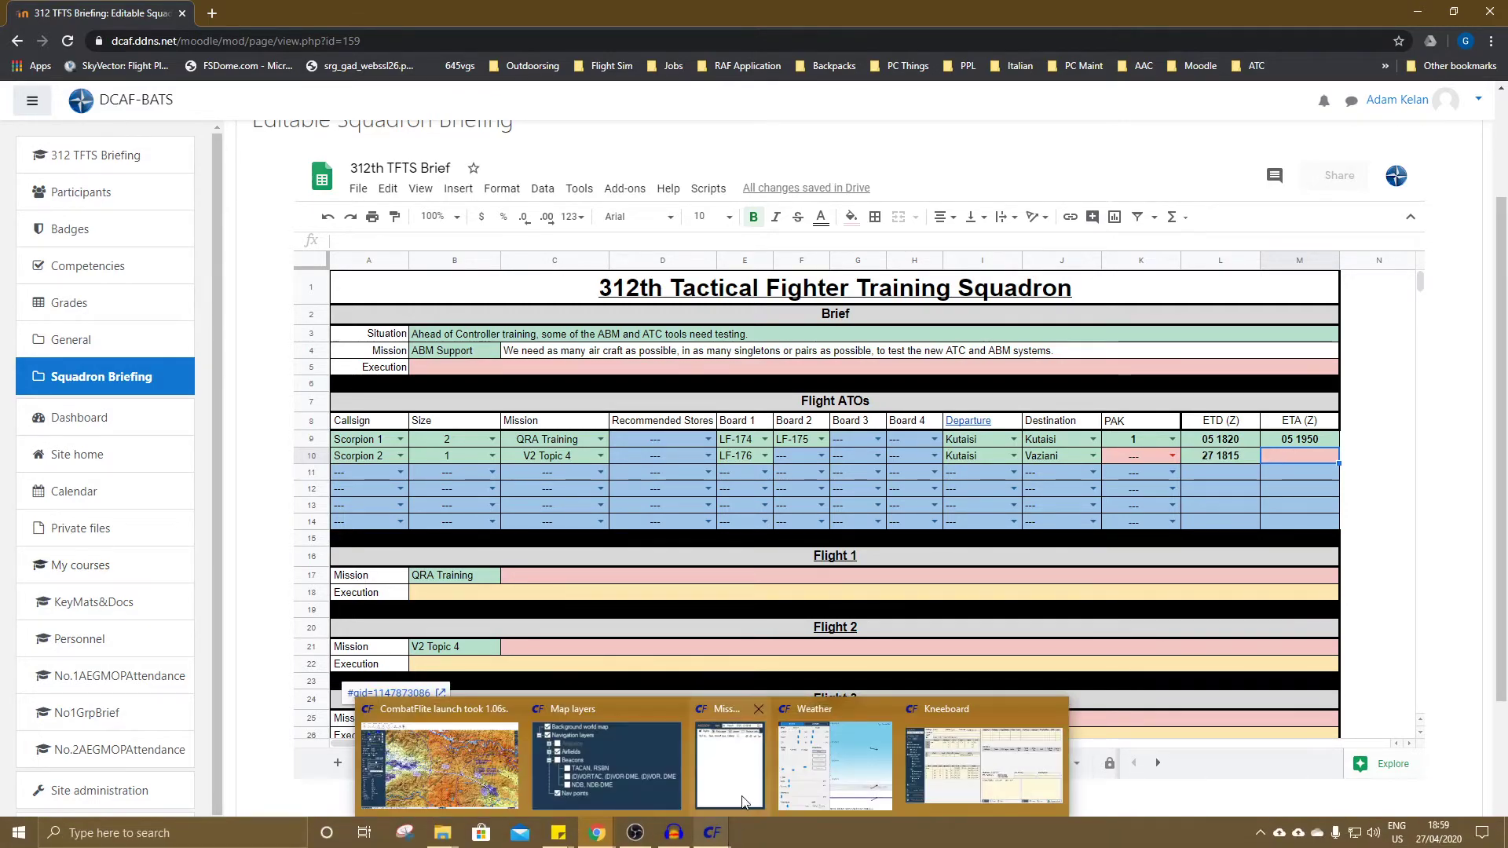
mouse_move(503, 784)
left_click(502, 784)
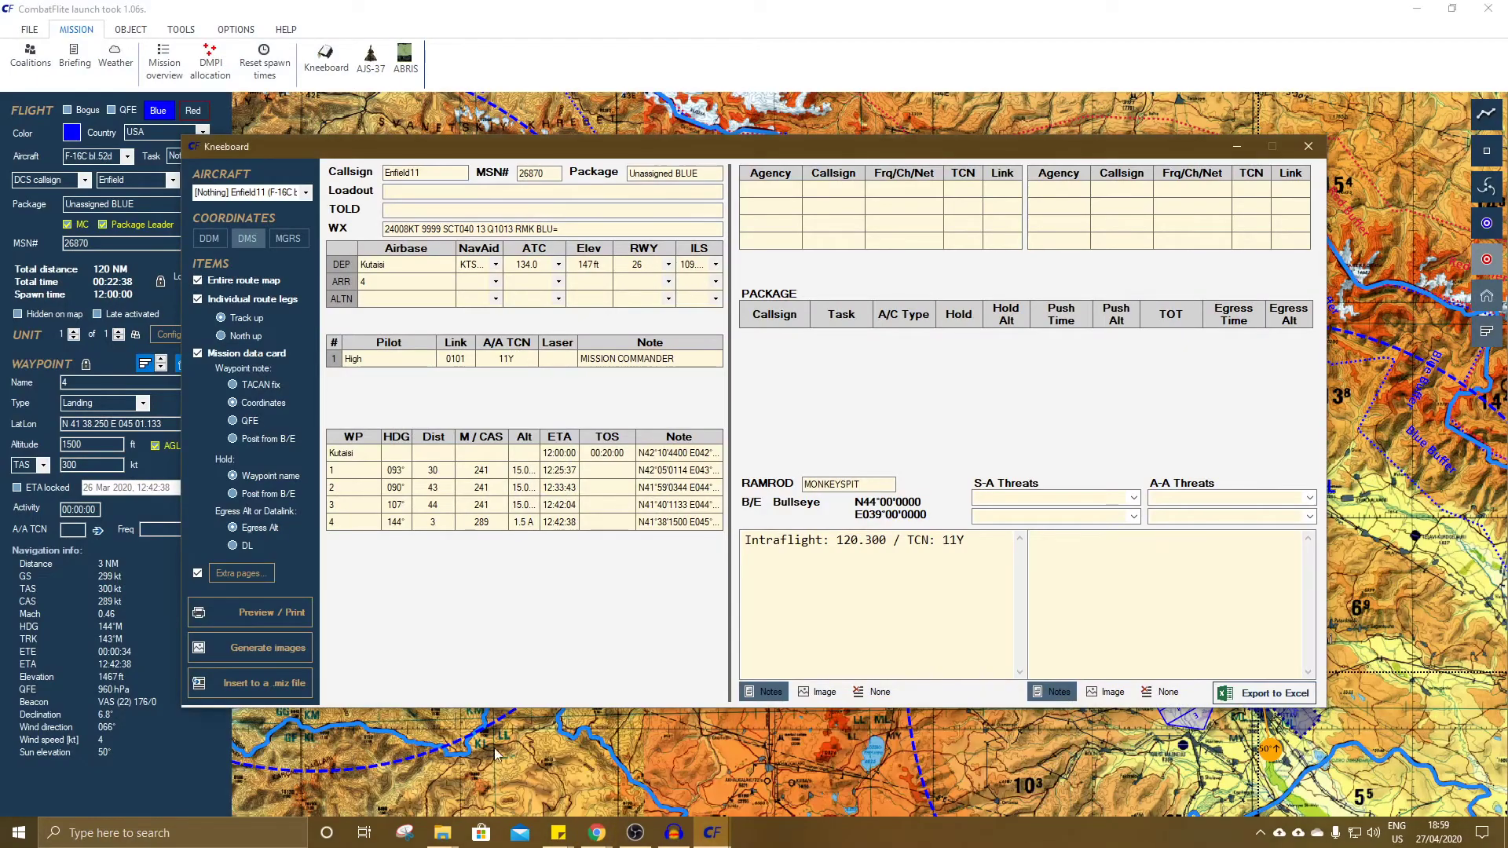
left_click(1238, 146)
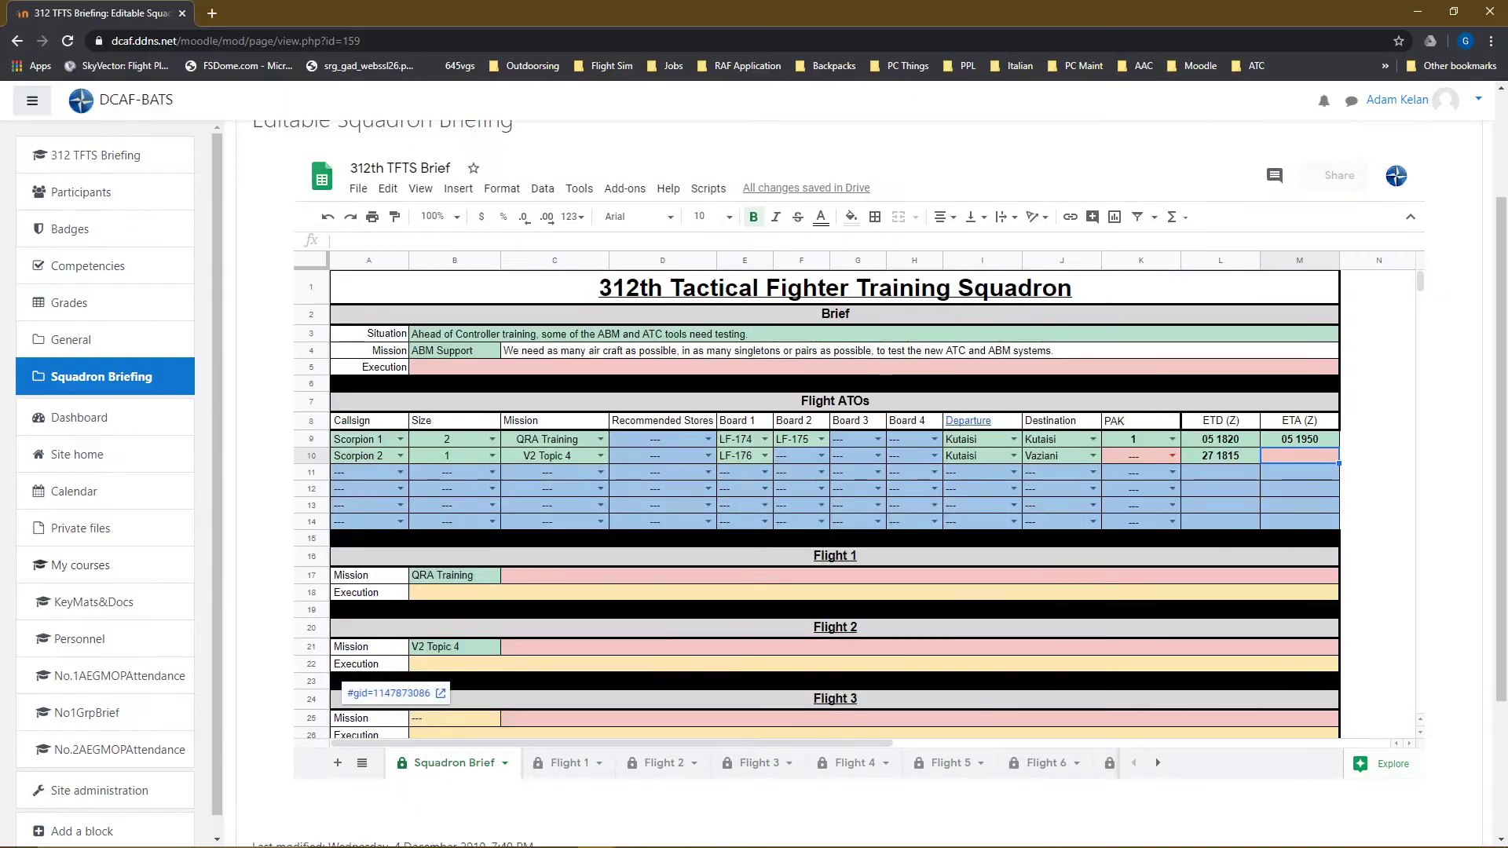
mouse_move(701, 842)
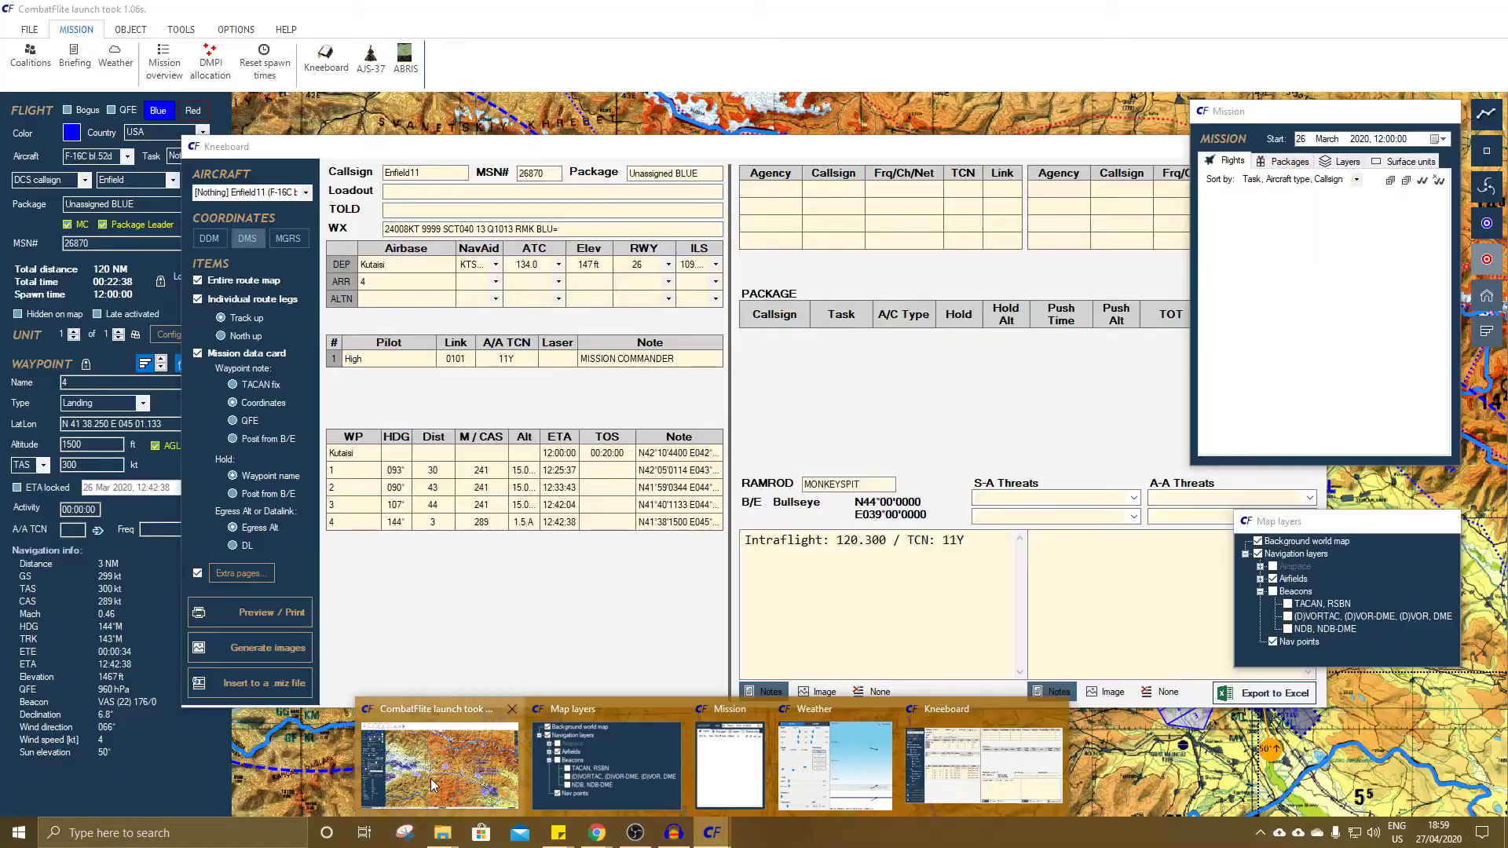
left_click(440, 758)
left_click(1308, 146)
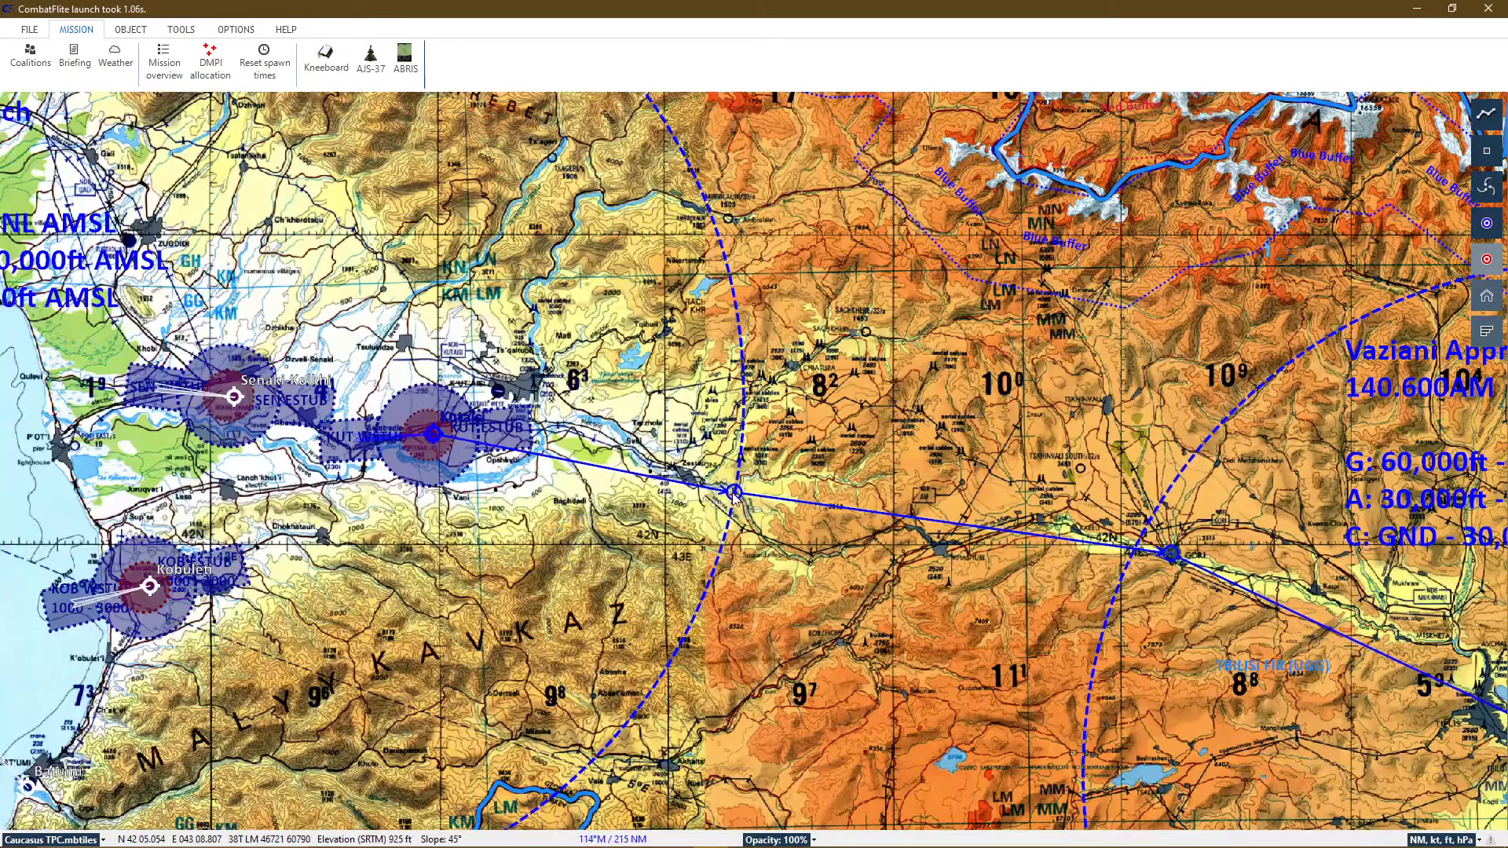
- Select the flight's Kutaisi take-off waypoint and set its true airspeed to 250 kt
left_click(732, 494)
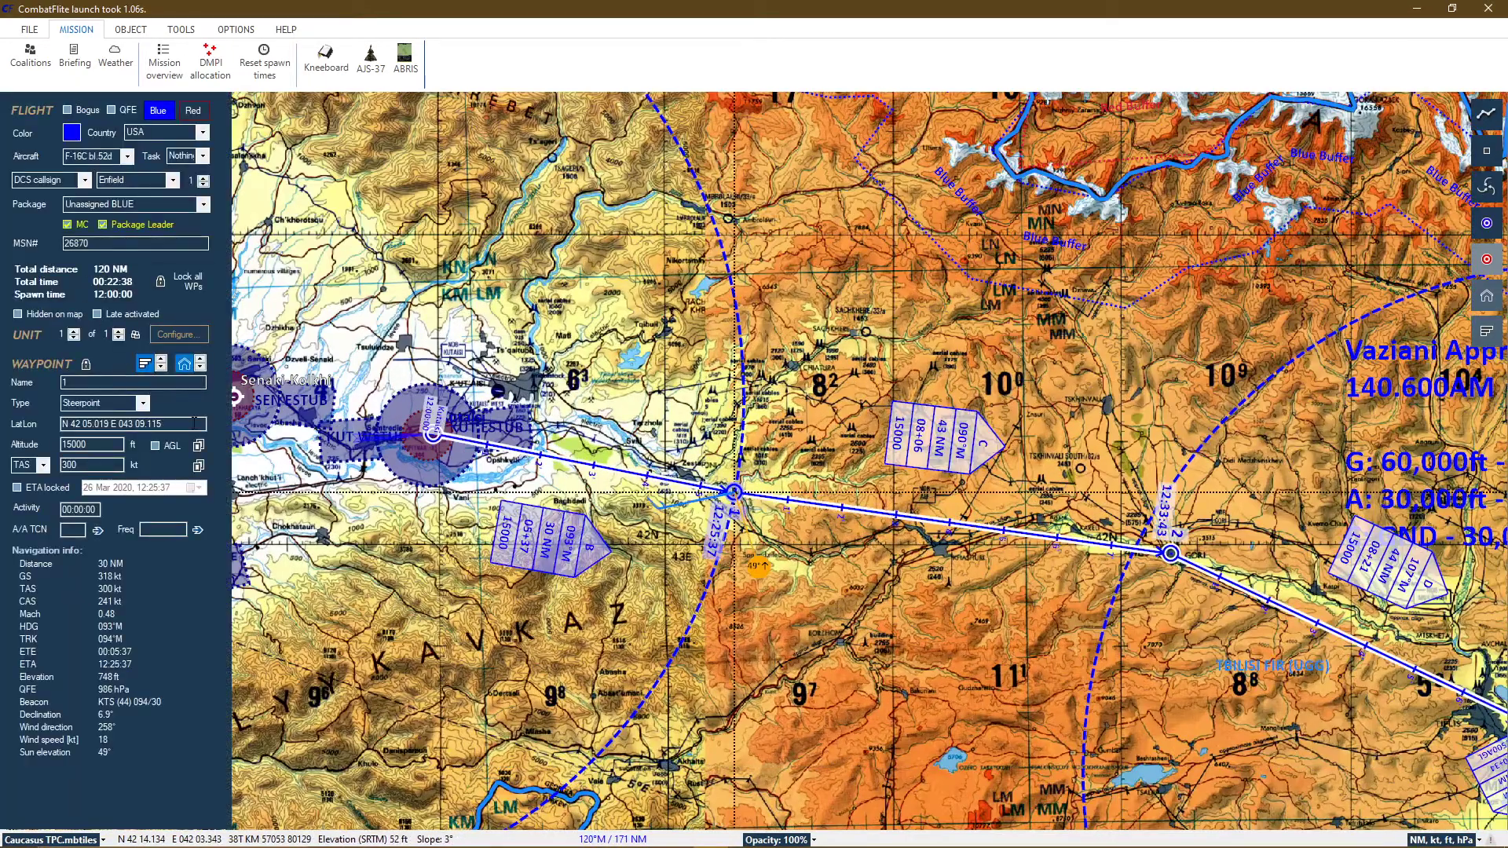
left_click(434, 433)
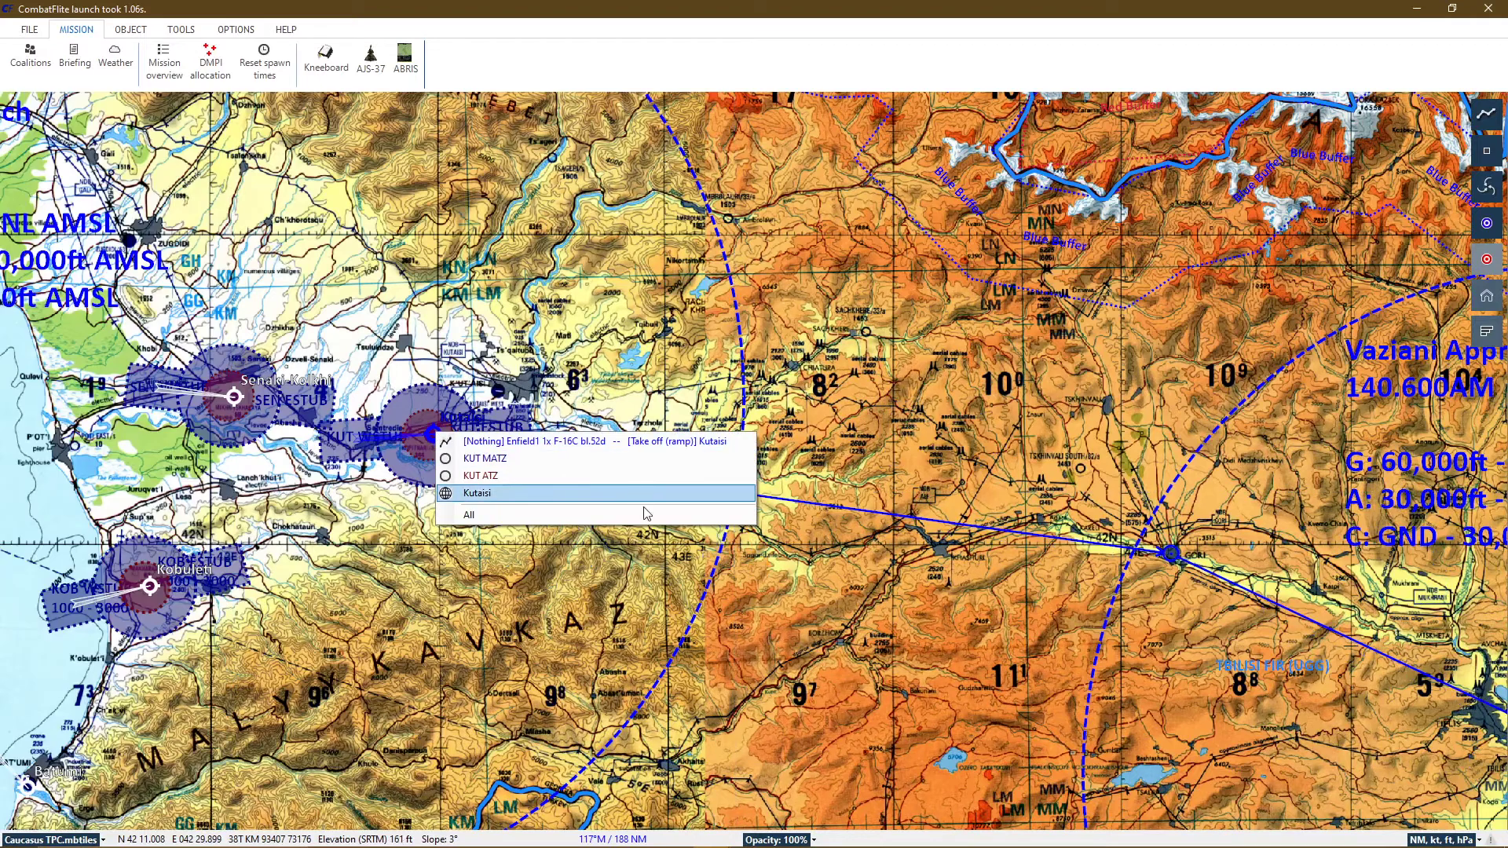
left_click(580, 441)
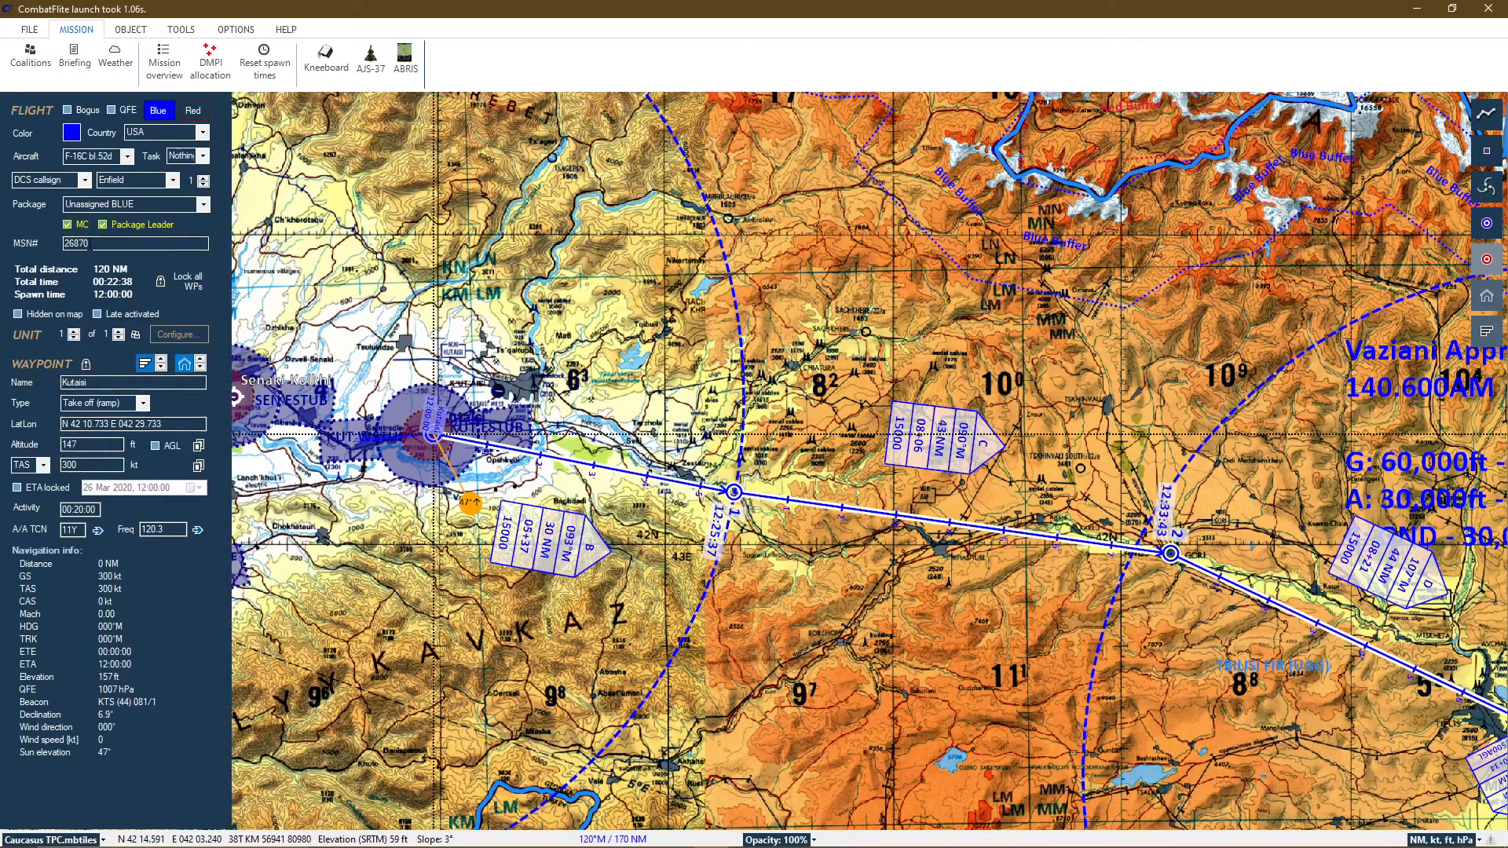
double_click(93, 465)
type("250")
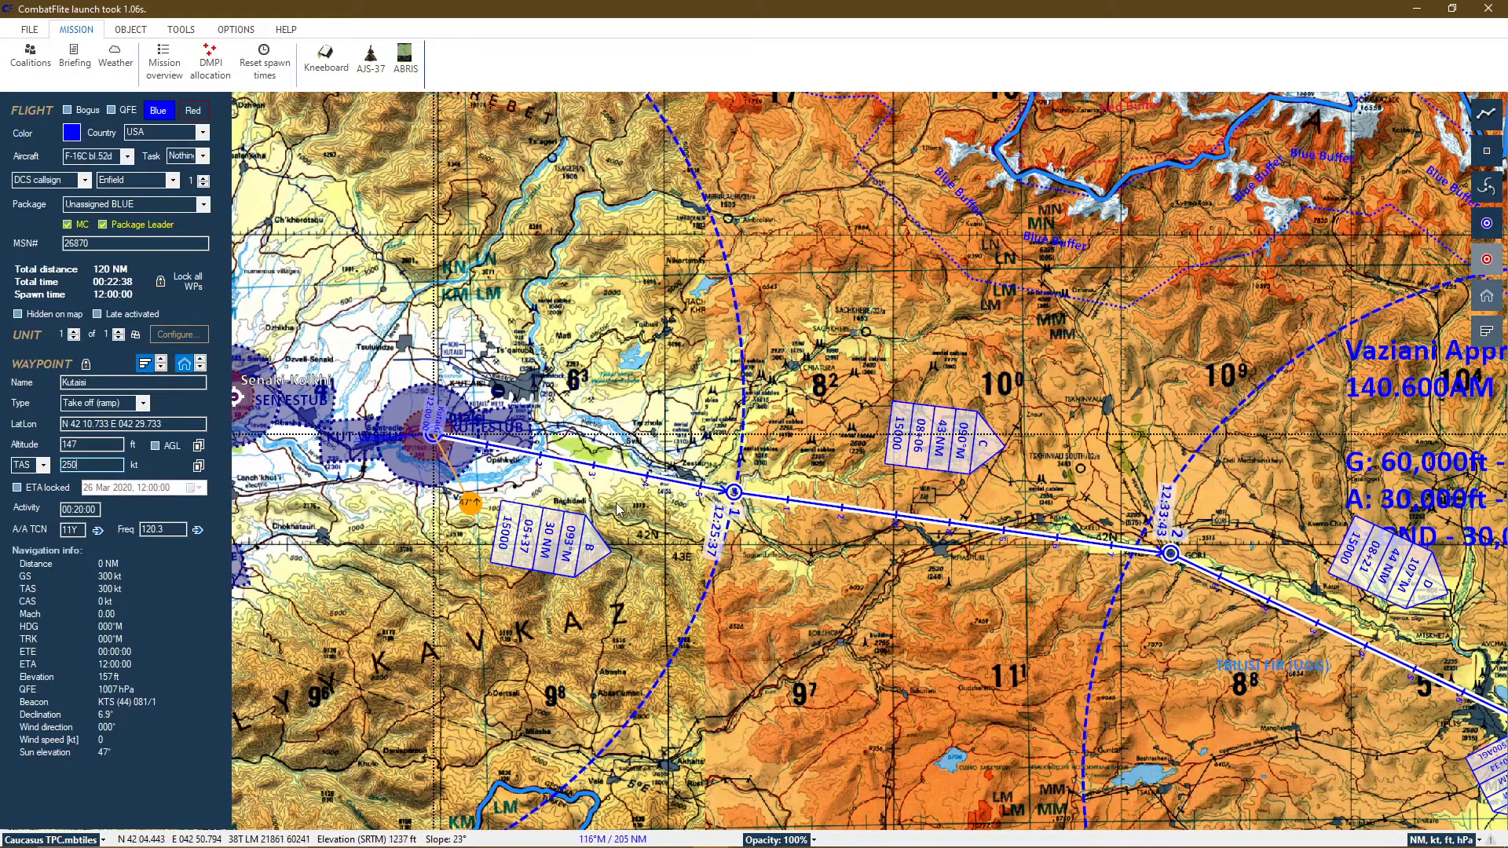
left_click(711, 532)
- Check waypoint 1's settings and change the true airspeed of waypoint 2 at Gori
left_click(733, 492)
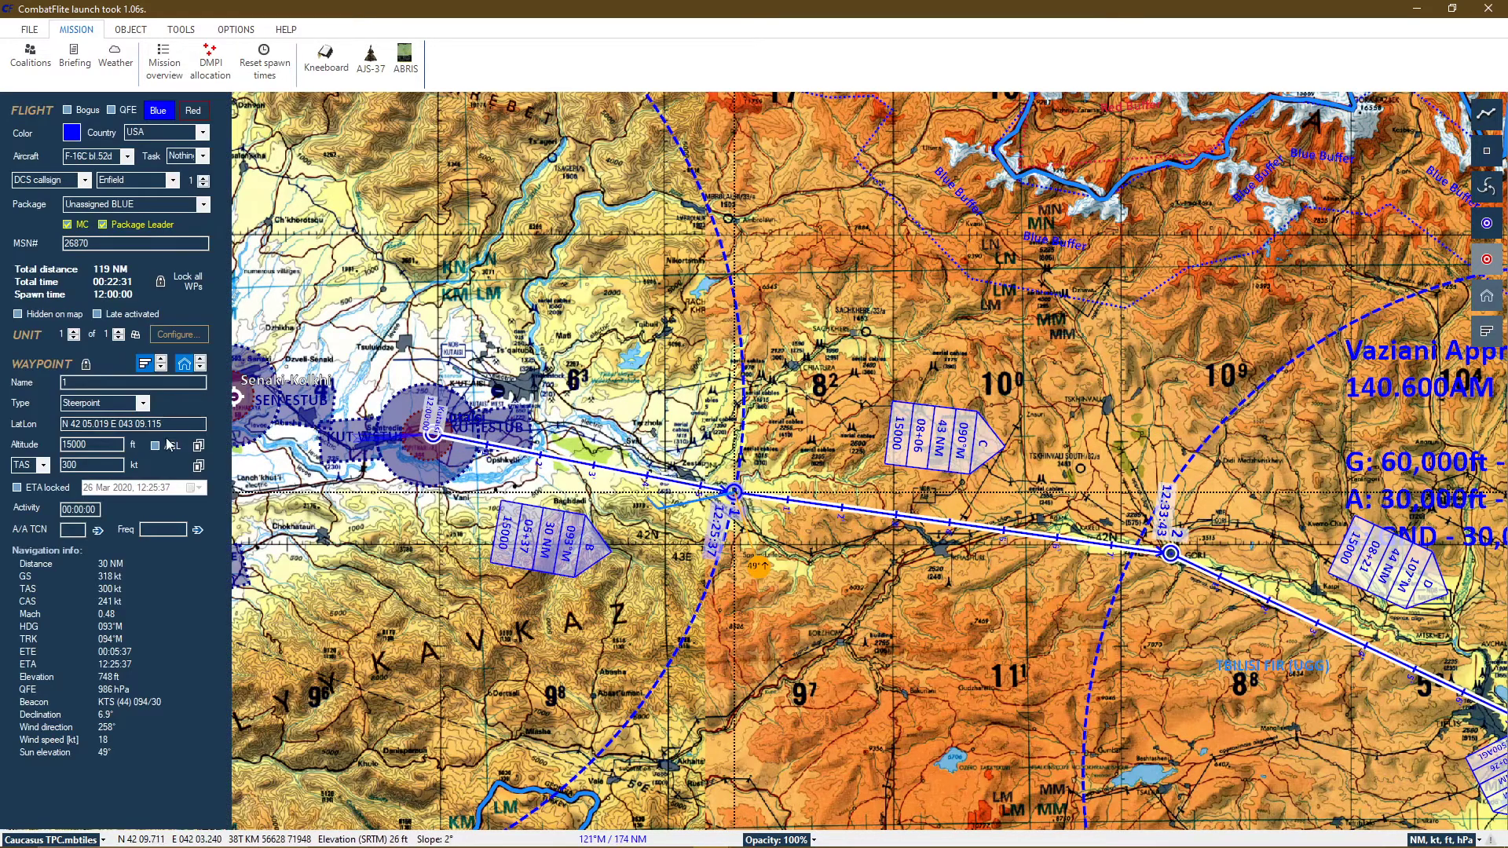
left_click(538, 515)
scroll(534, 503, "down", 1)
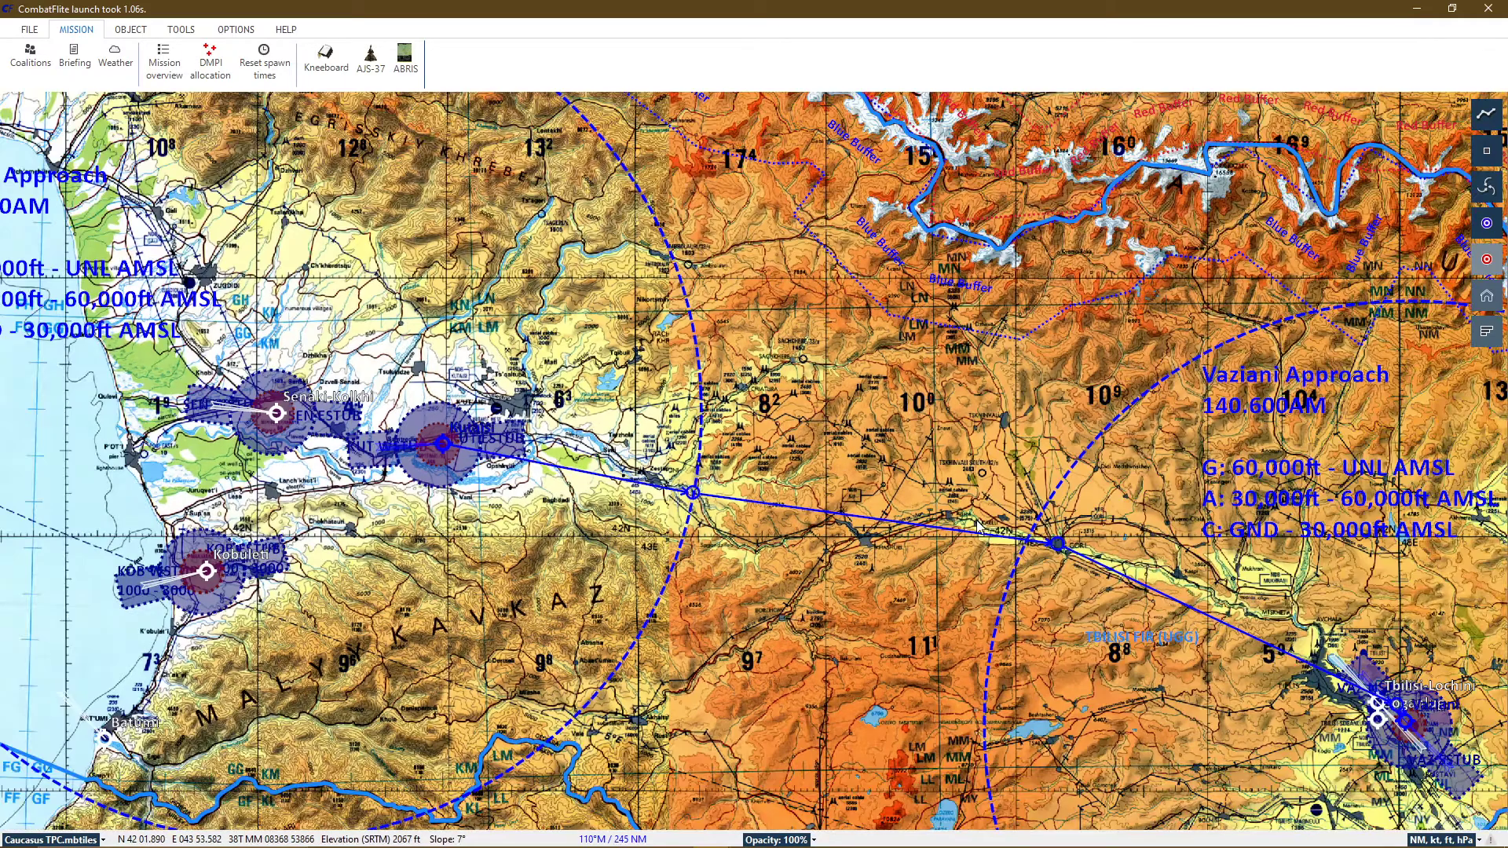
scroll(1090, 564, "up", 1)
left_click(1037, 545)
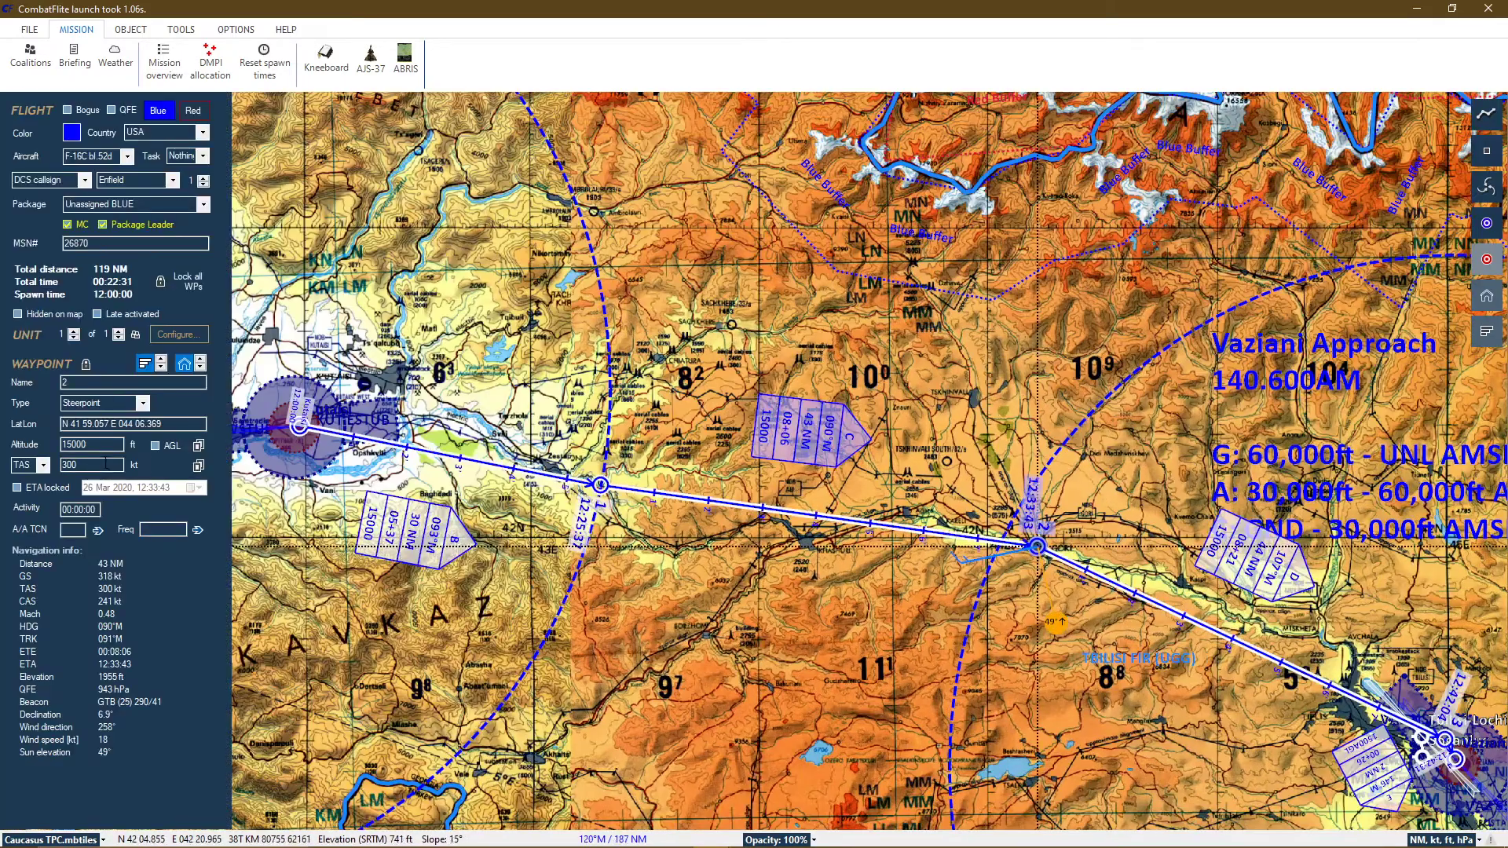
left_click(593, 552)
- Select waypoint 3 near Vaziani and set its true airspeed to 400 kt
scroll(729, 566, "down", 1)
scroll(1196, 646, "up", 2)
left_click(1196, 680)
double_click(71, 465)
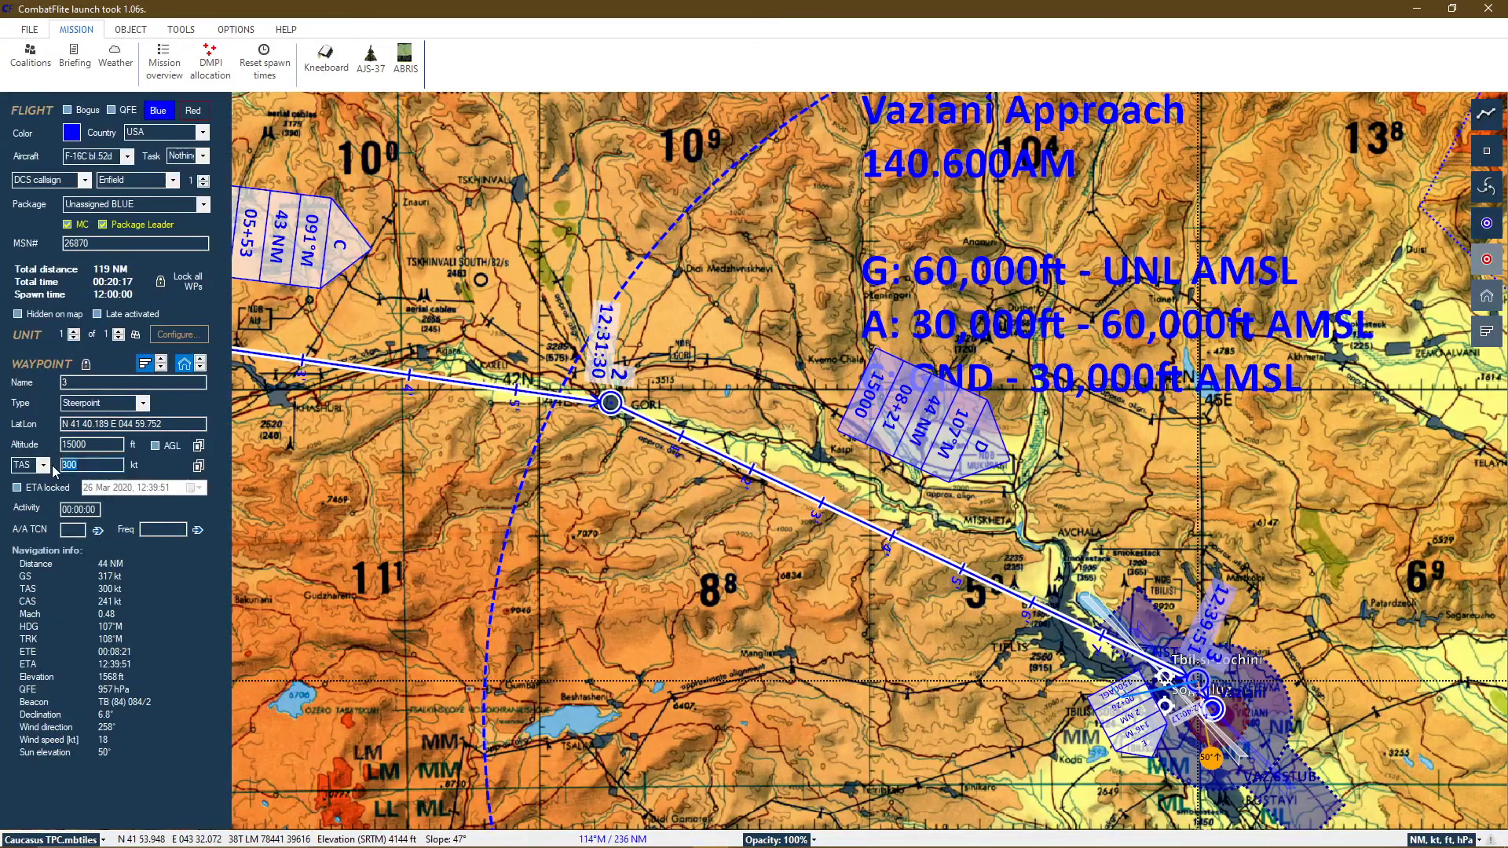
type("4")
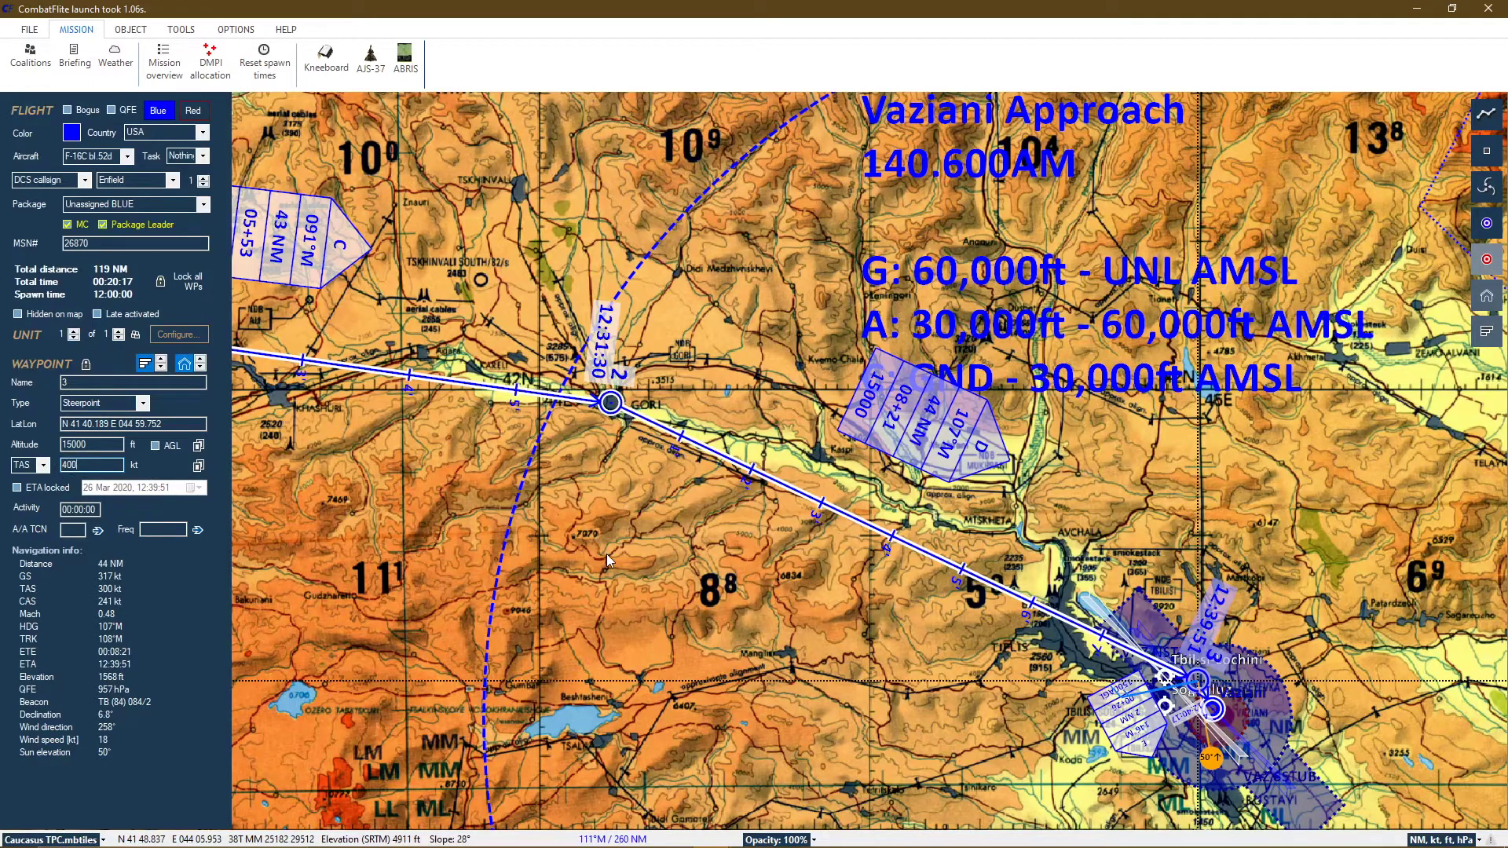
left_click(605, 558)
- Select the flight's landing waypoint at Vaziani and examine the total flight time, its ETA and the whole route
scroll(692, 550, "down", 1)
scroll(1191, 674, "up", 3)
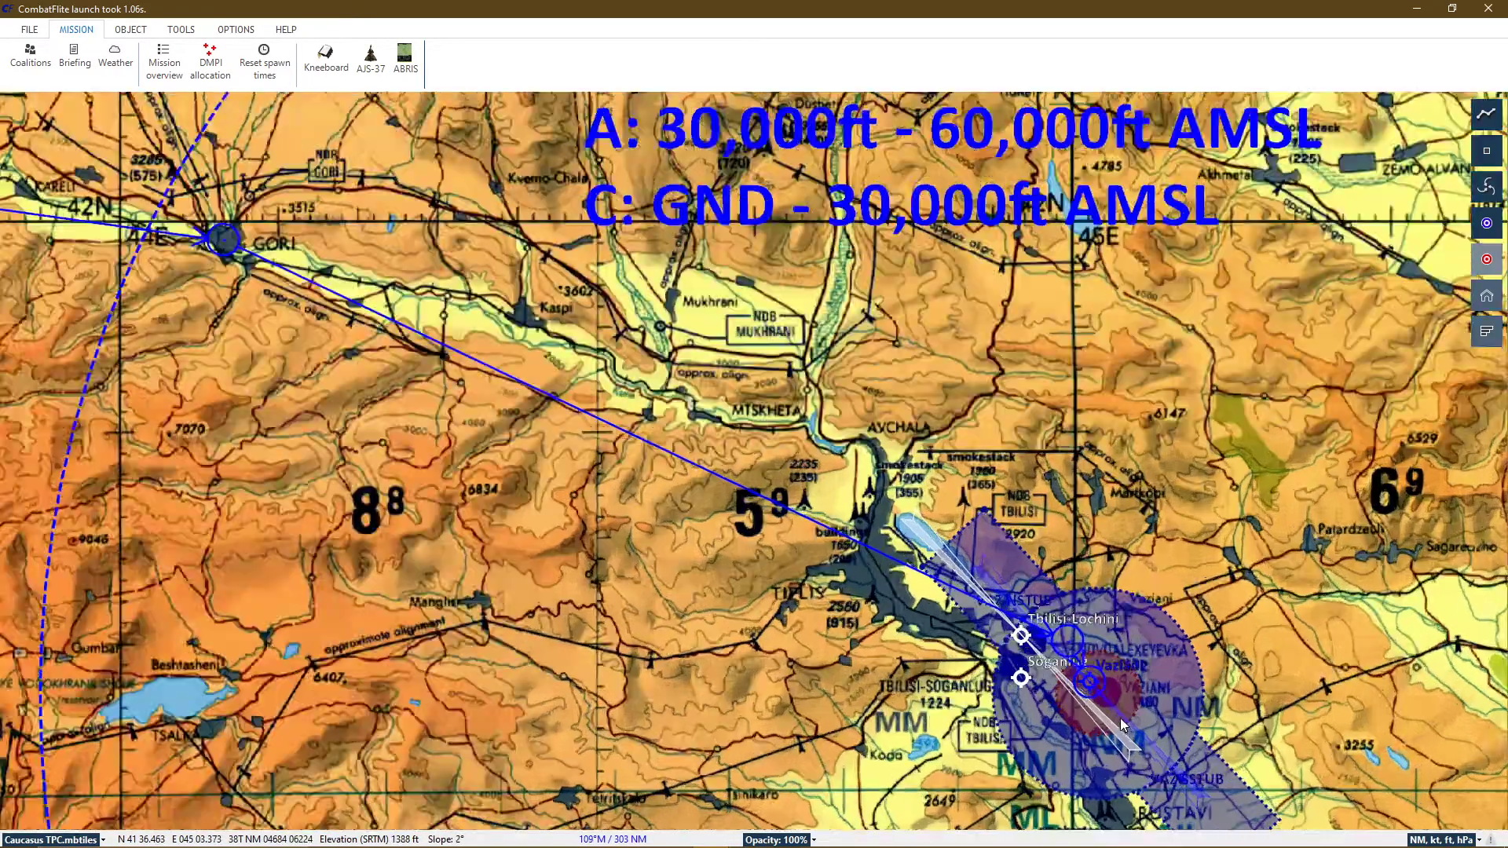
left_click(1079, 663)
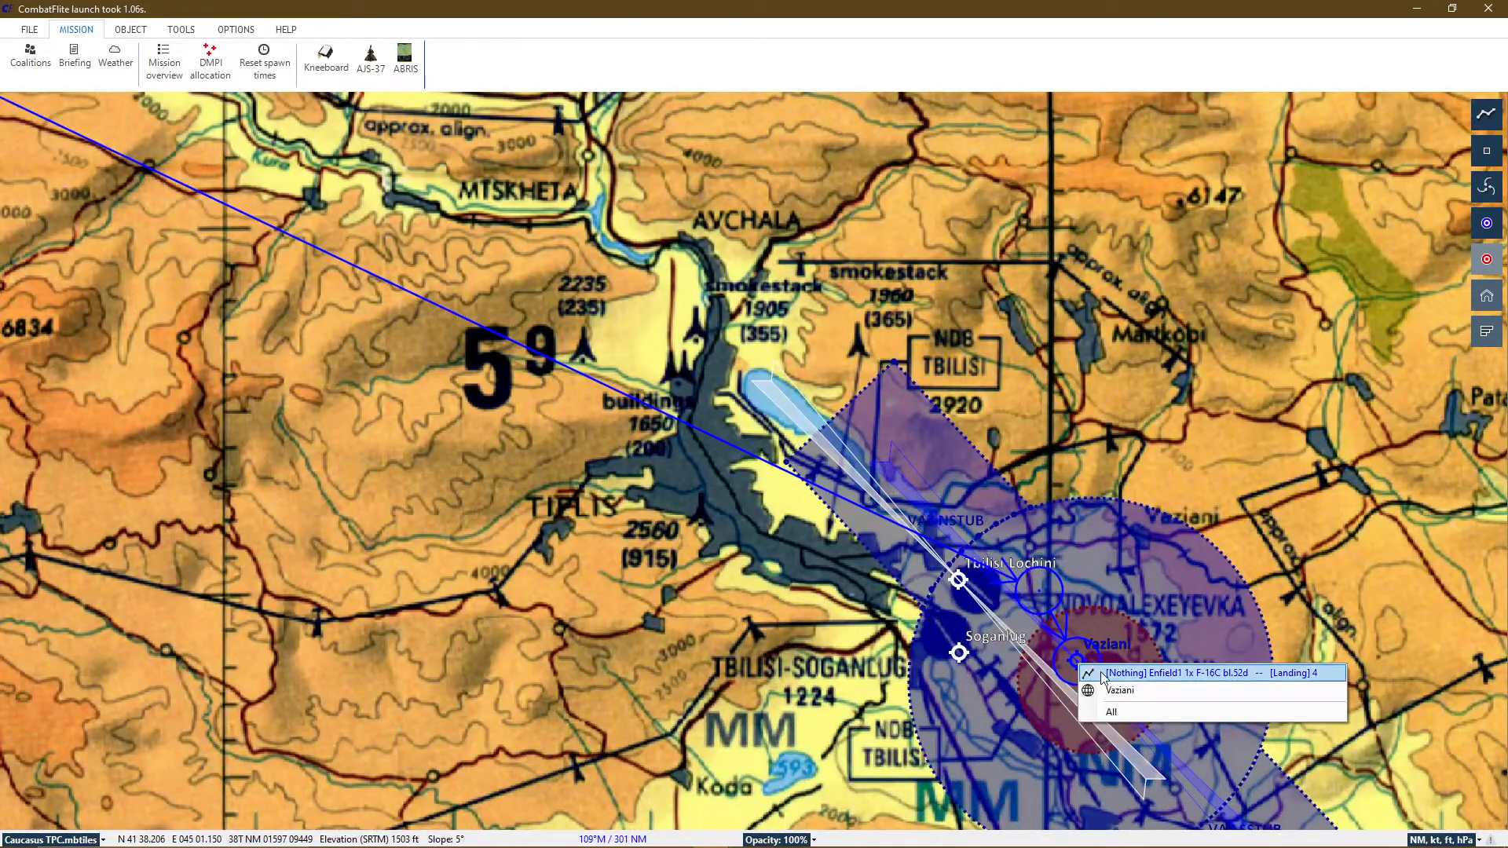
scroll(597, 635, "down", 1)
scroll(851, 645, "up", 1)
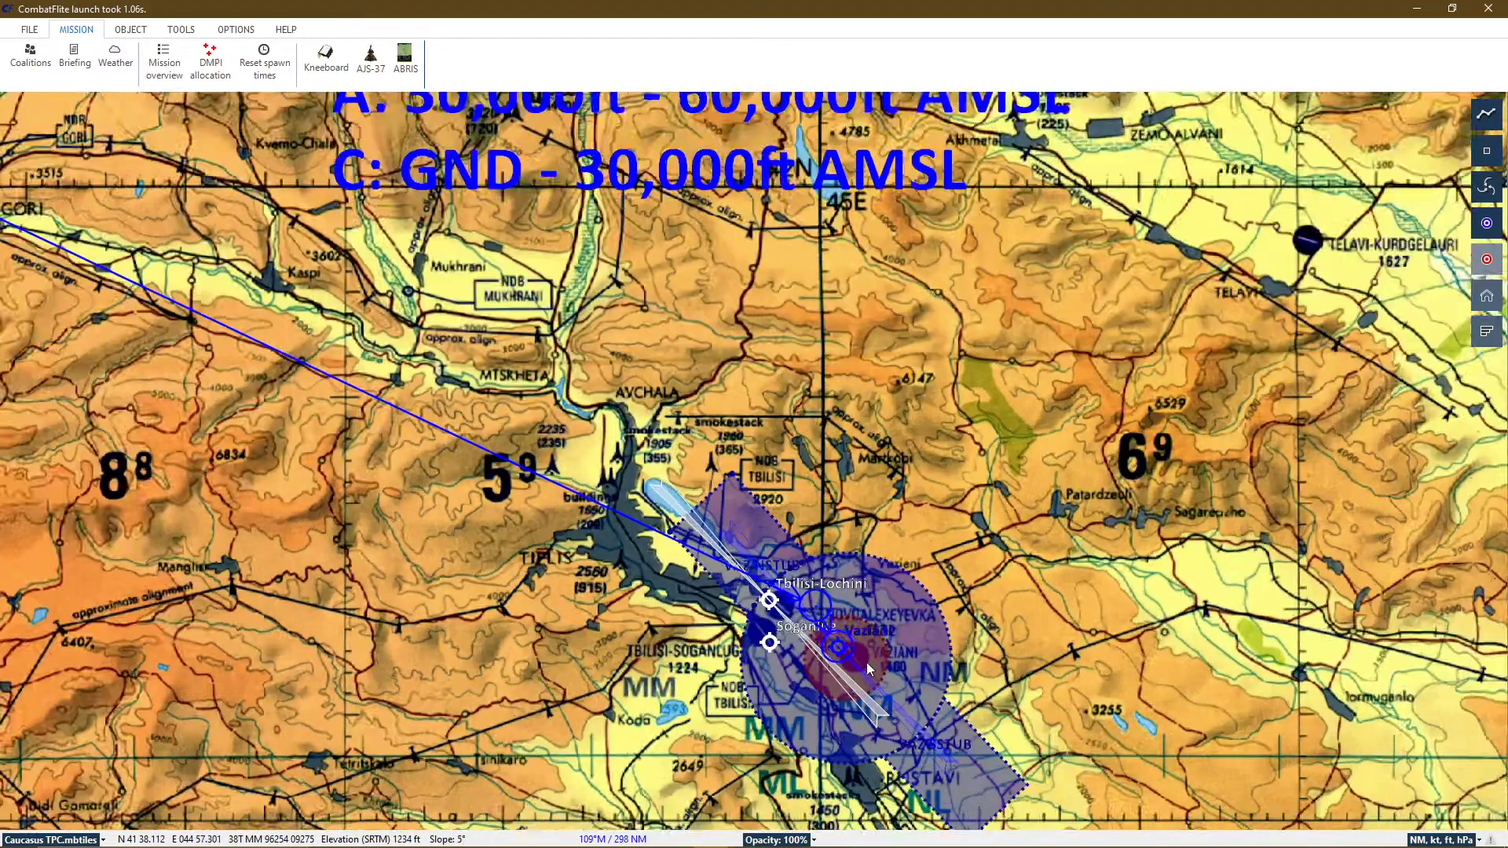
left_click(851, 646)
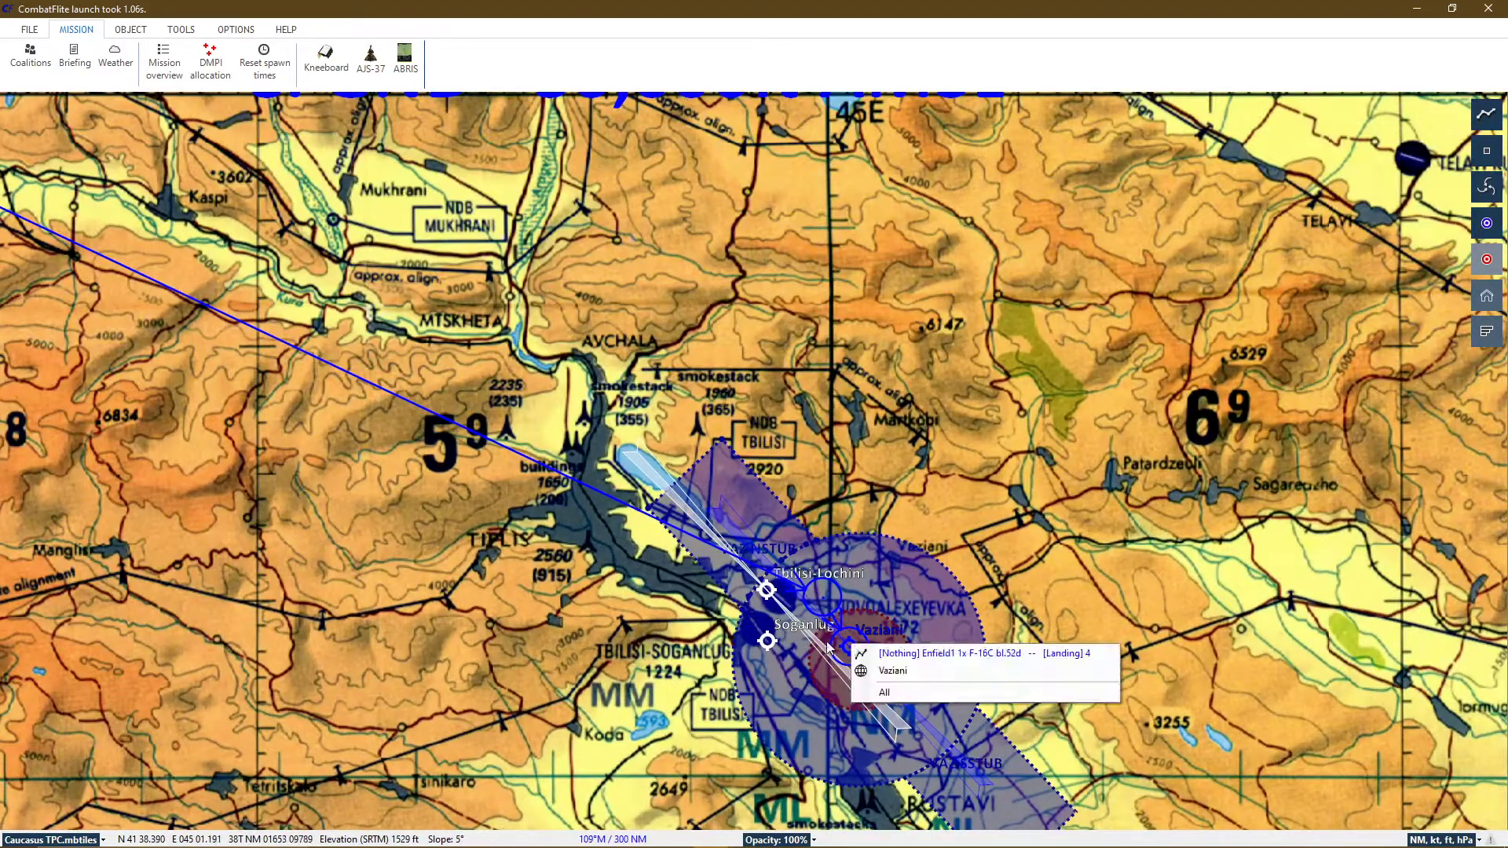
left_click(887, 656)
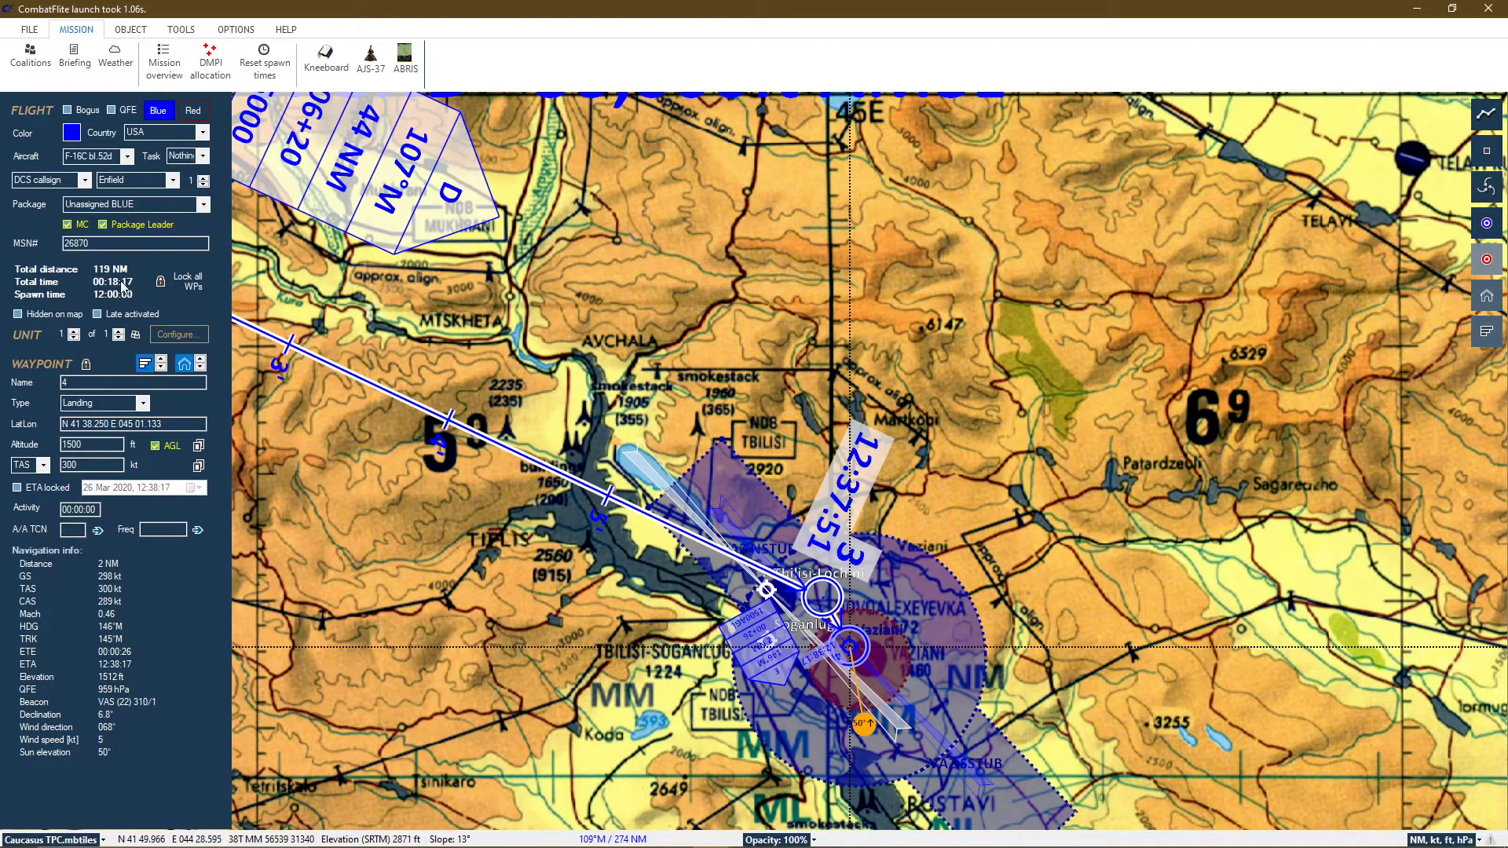
scroll(918, 678, "up", 2)
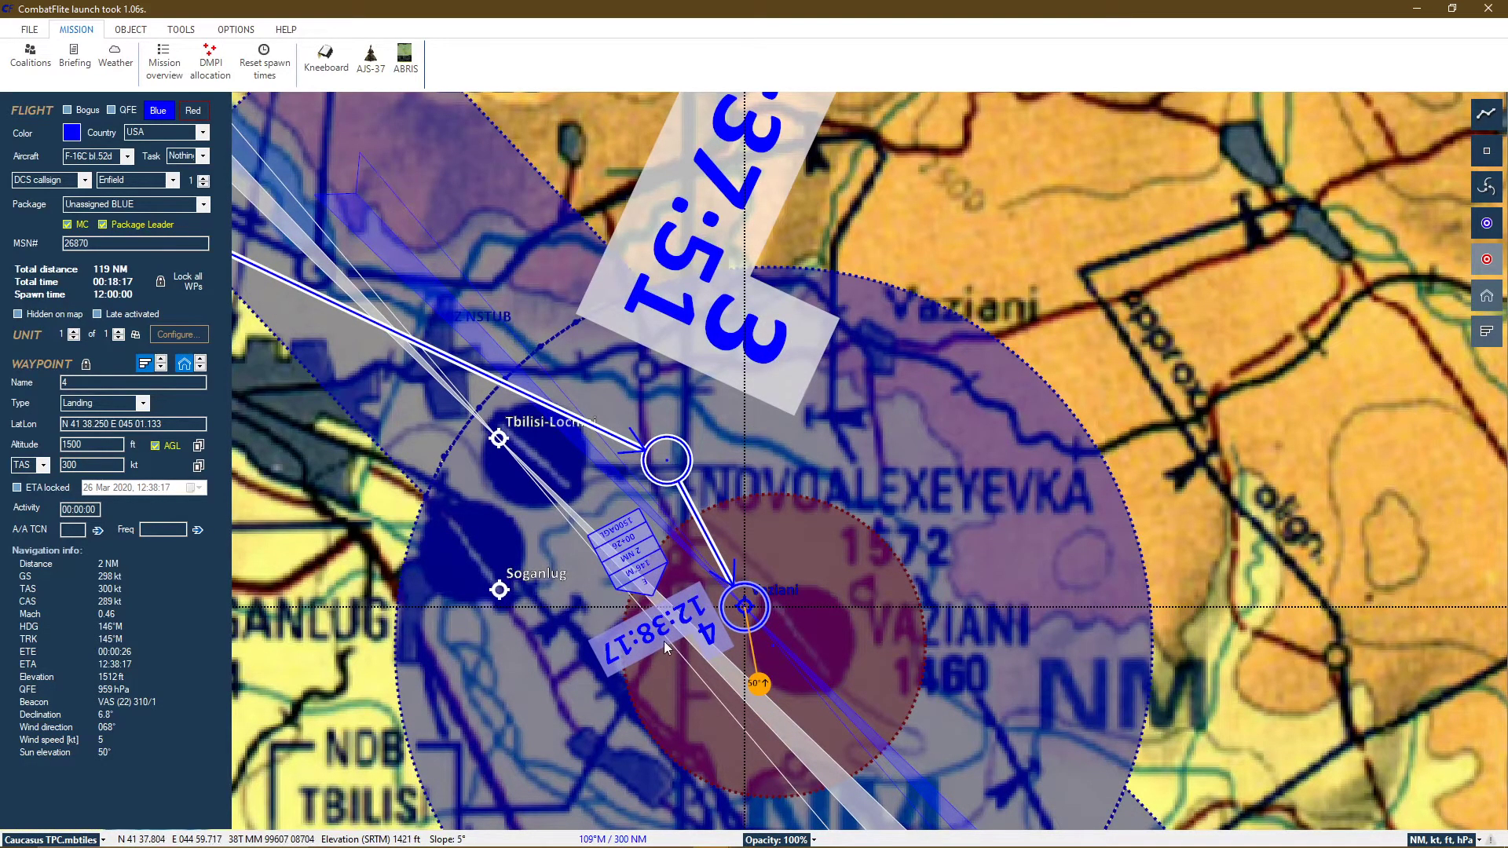
scroll(666, 639, "down", 6)
scroll(1288, 660, "down", 2)
scroll(795, 496, "up", 3)
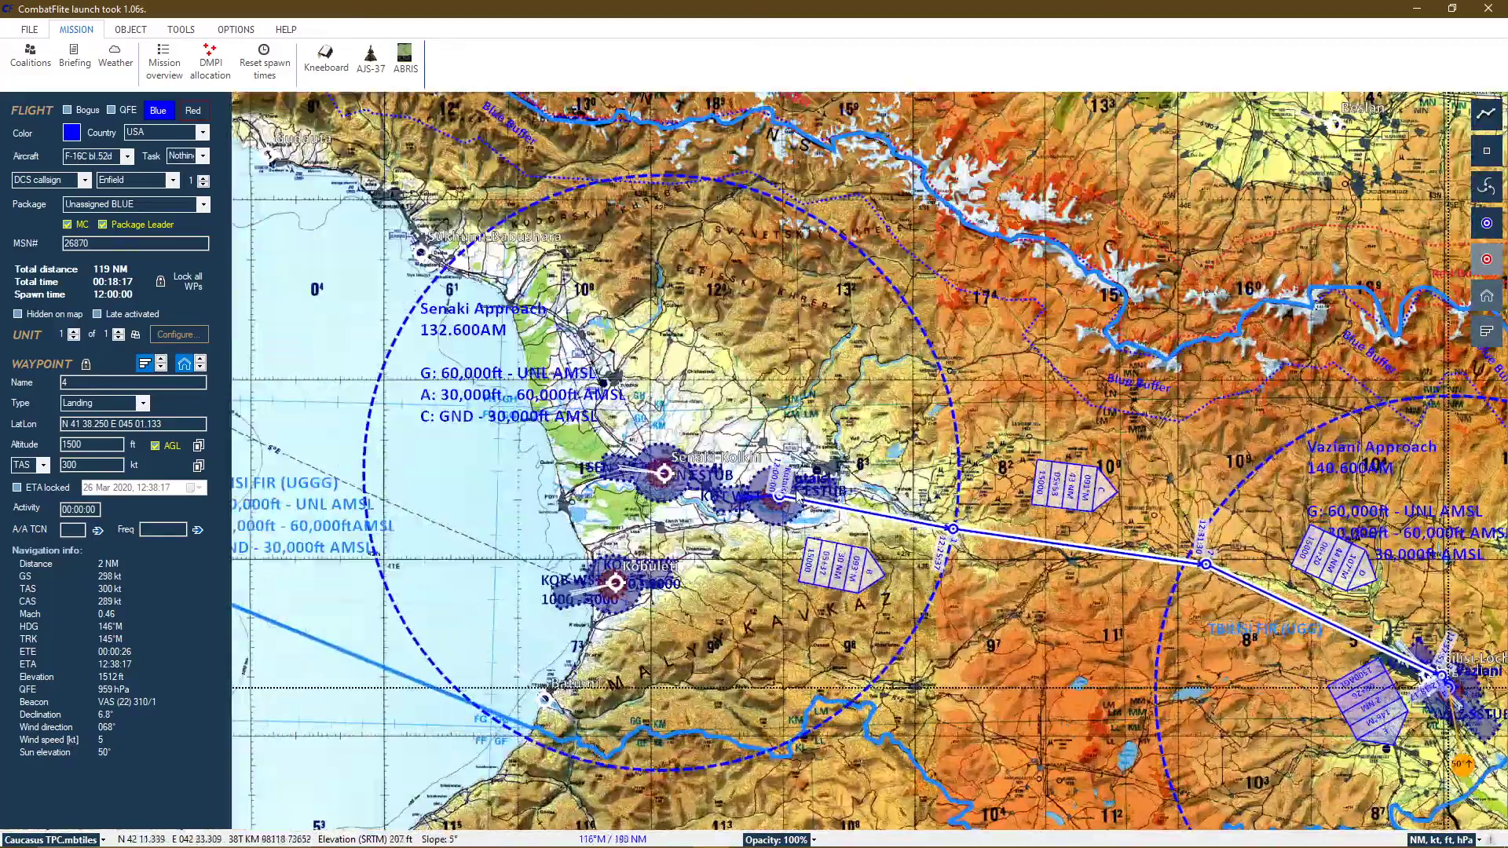
- Inspect the route's start around Kutaisi and the waypoint arrival times around Vaziani up close on the map
scroll(797, 496, "up", 2)
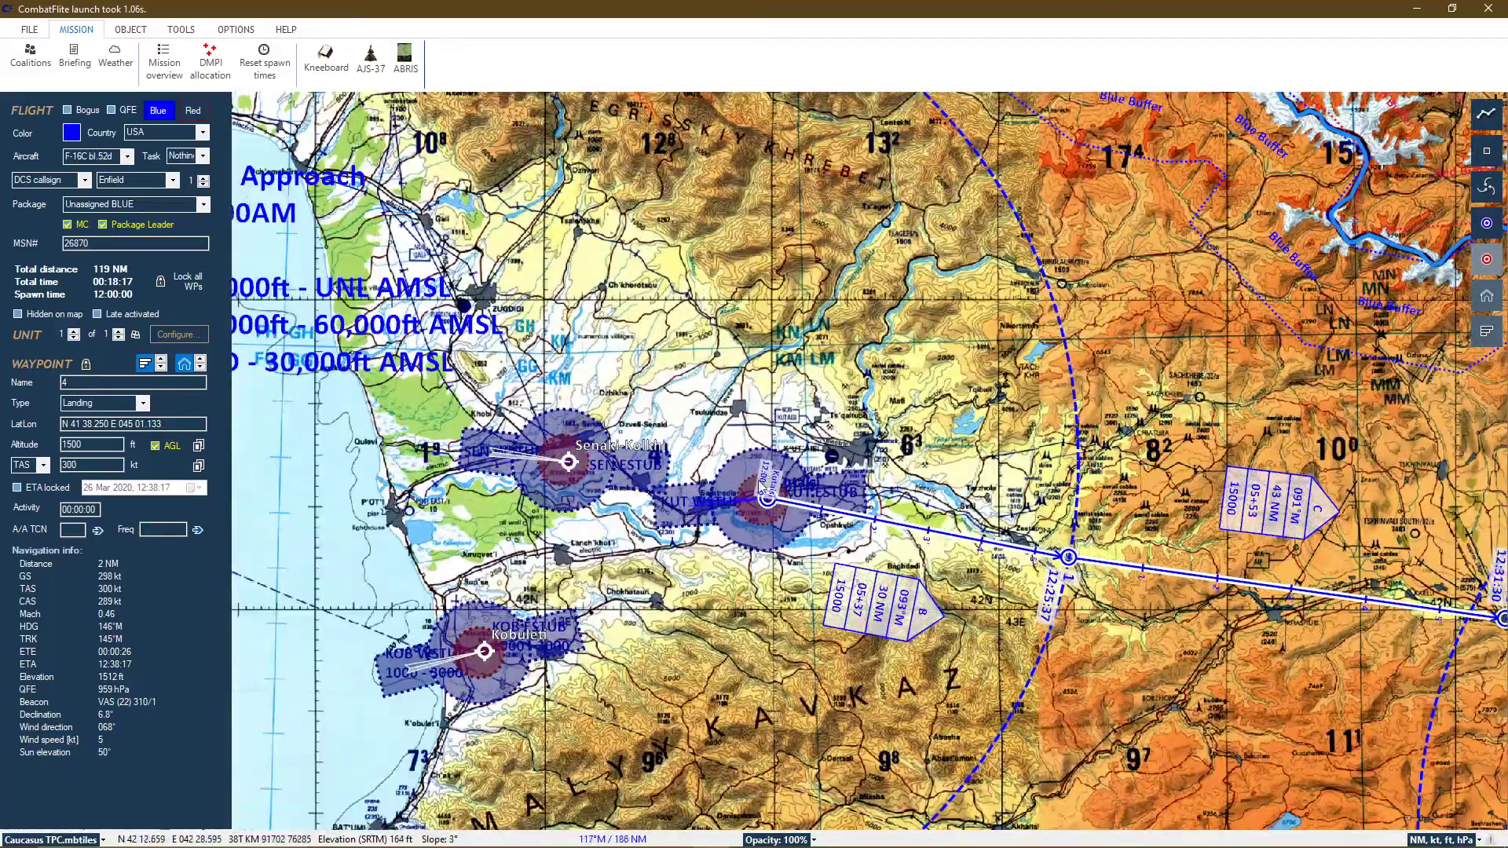
scroll(763, 476, "down", 4)
scroll(1229, 621, "up", 2)
scroll(1229, 621, "up", 5)
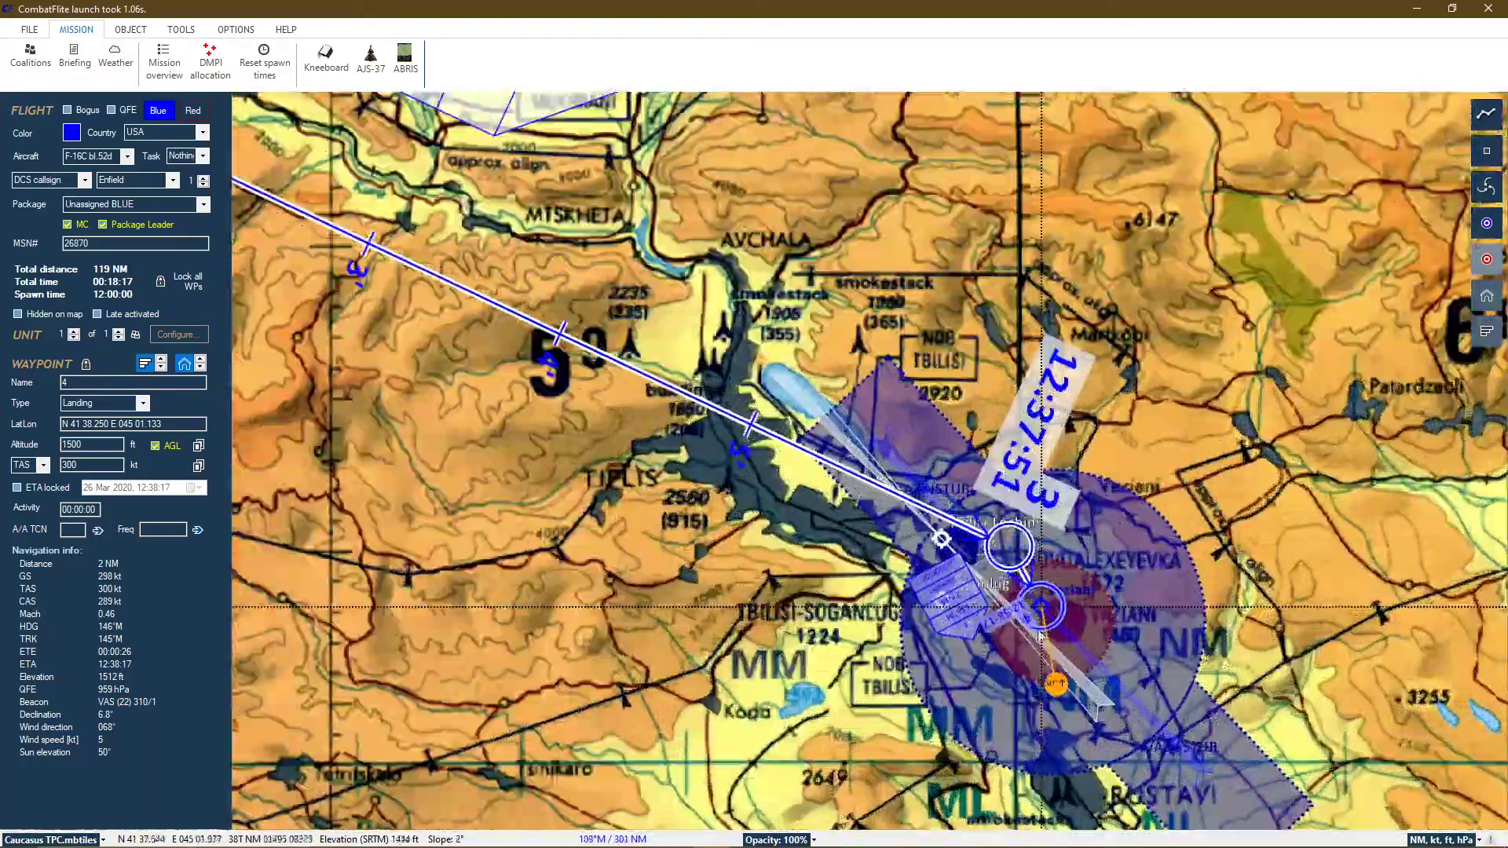
scroll(1046, 633, "up", 3)
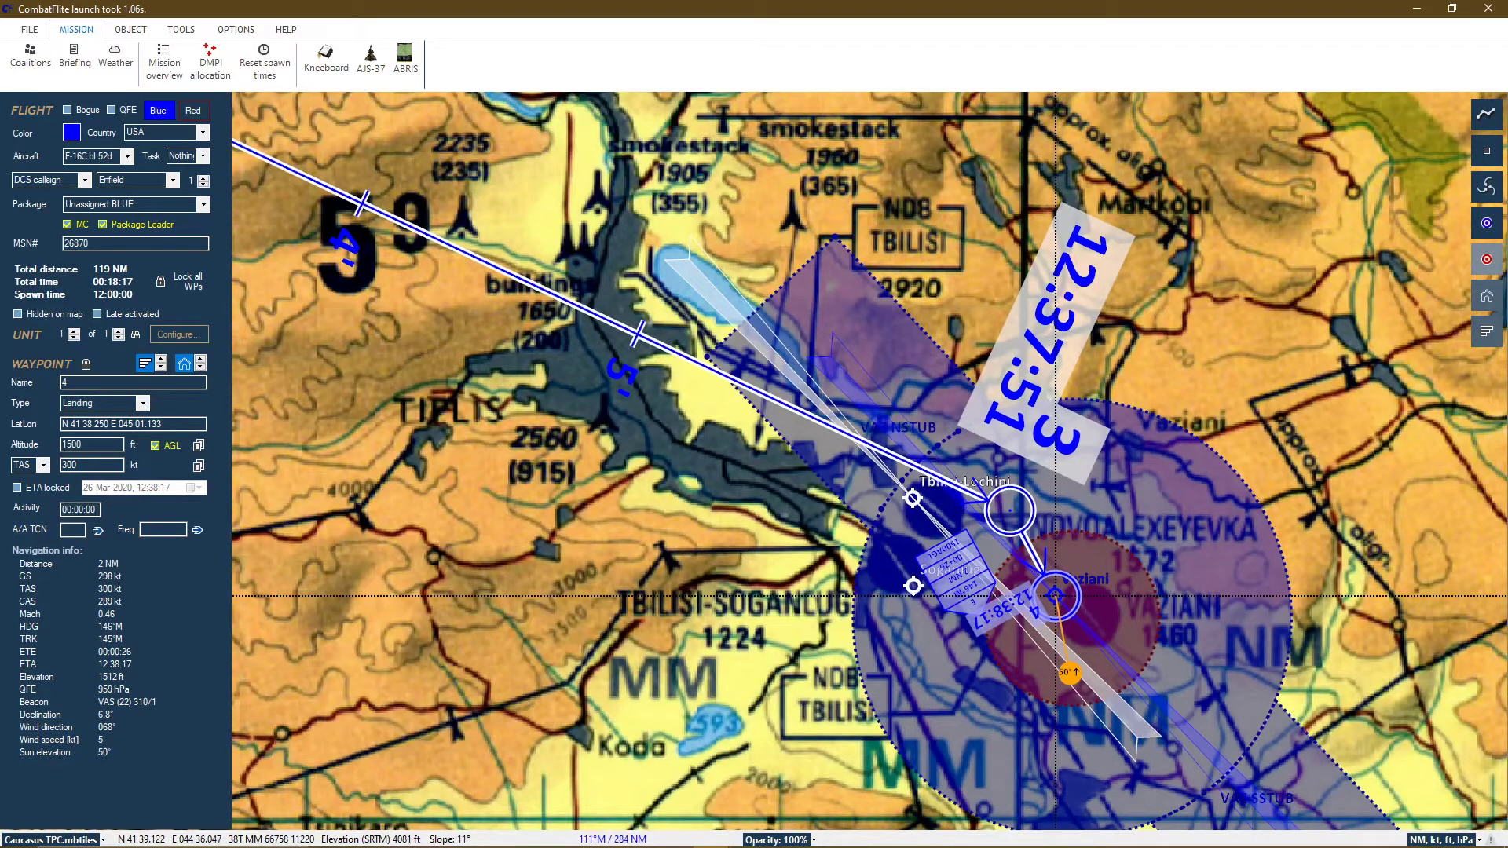
- Switch to the squadron briefing sheet in Chrome and enter 27 1905 as the ETA for Scorpion 2
mouse_move(629, 839)
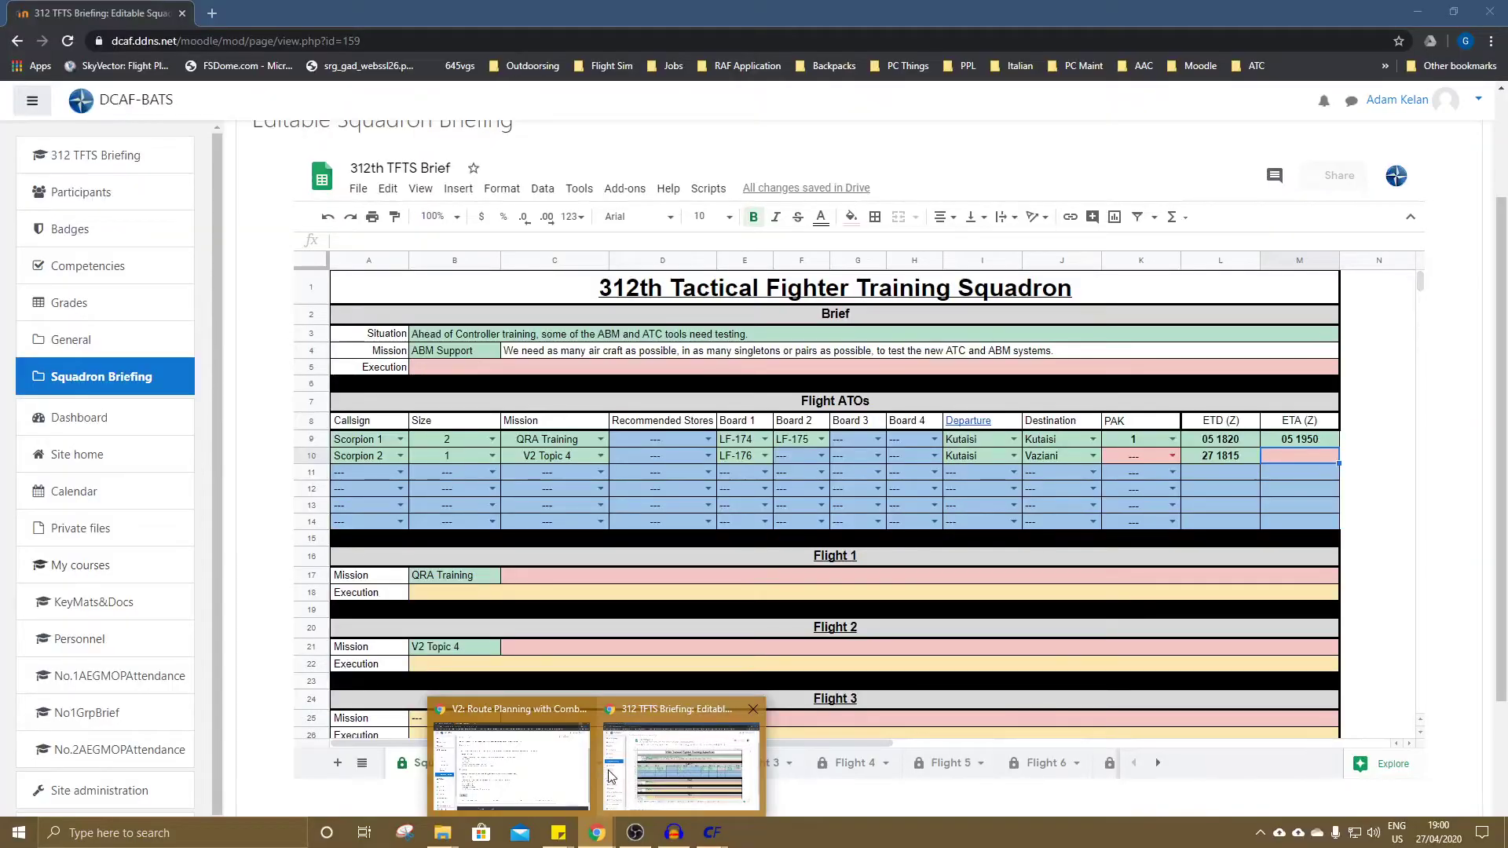
left_click(644, 773)
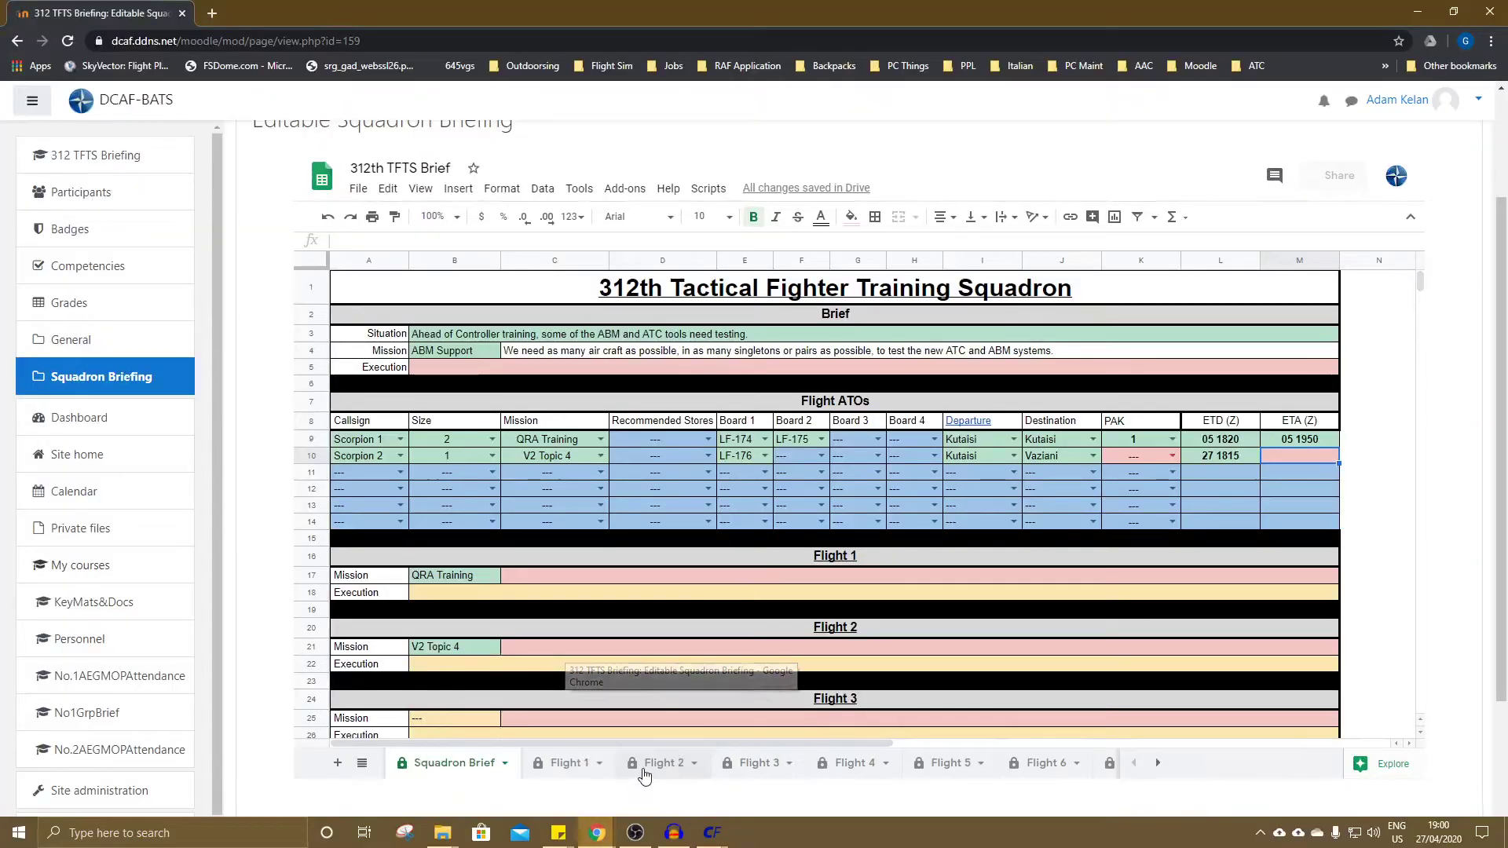
double_click(1270, 454)
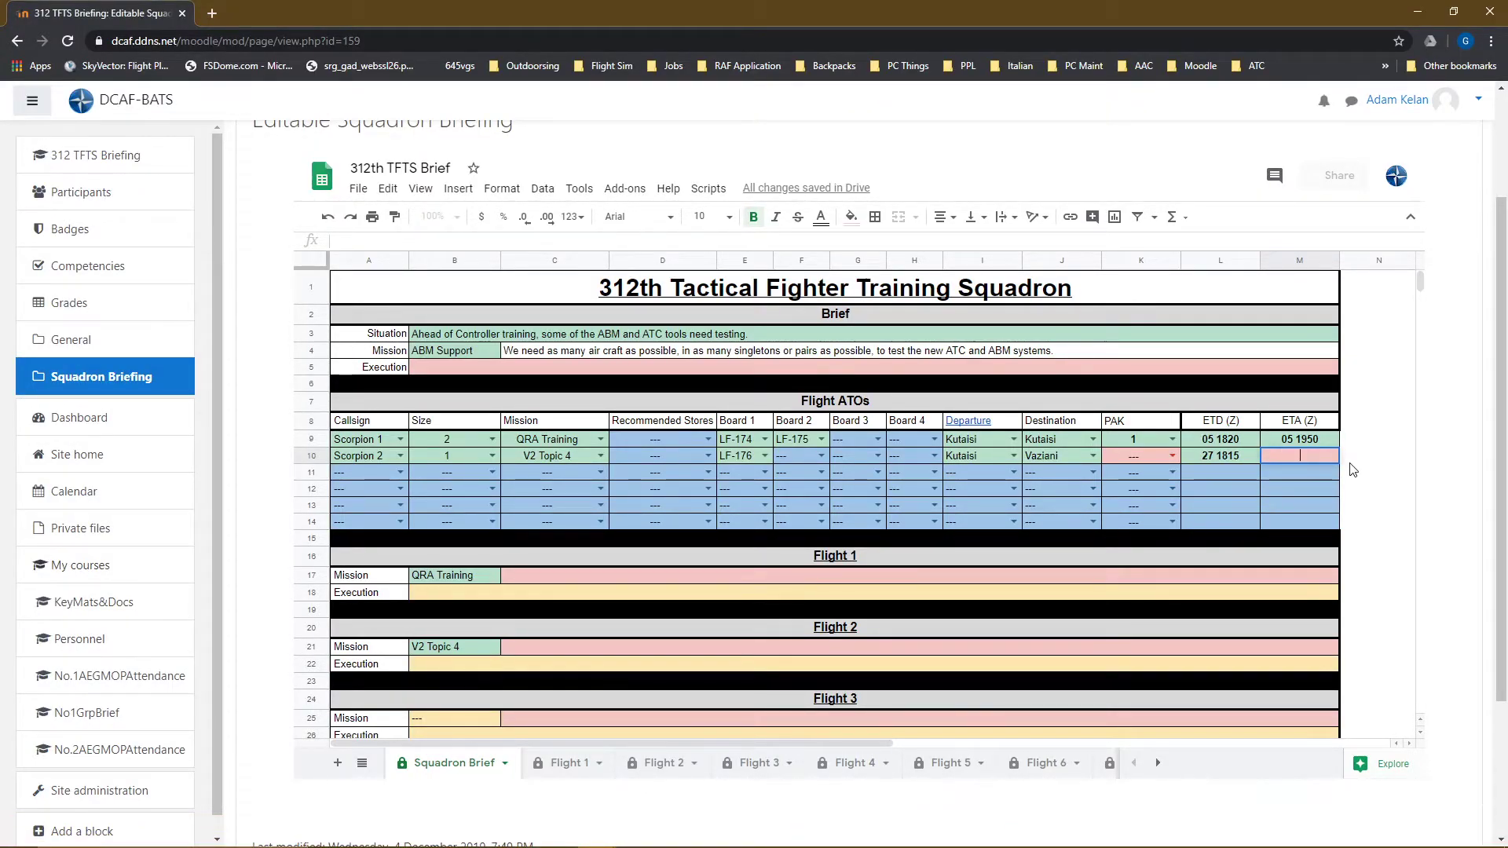
type("19")
type("27 1")
key("Tab")
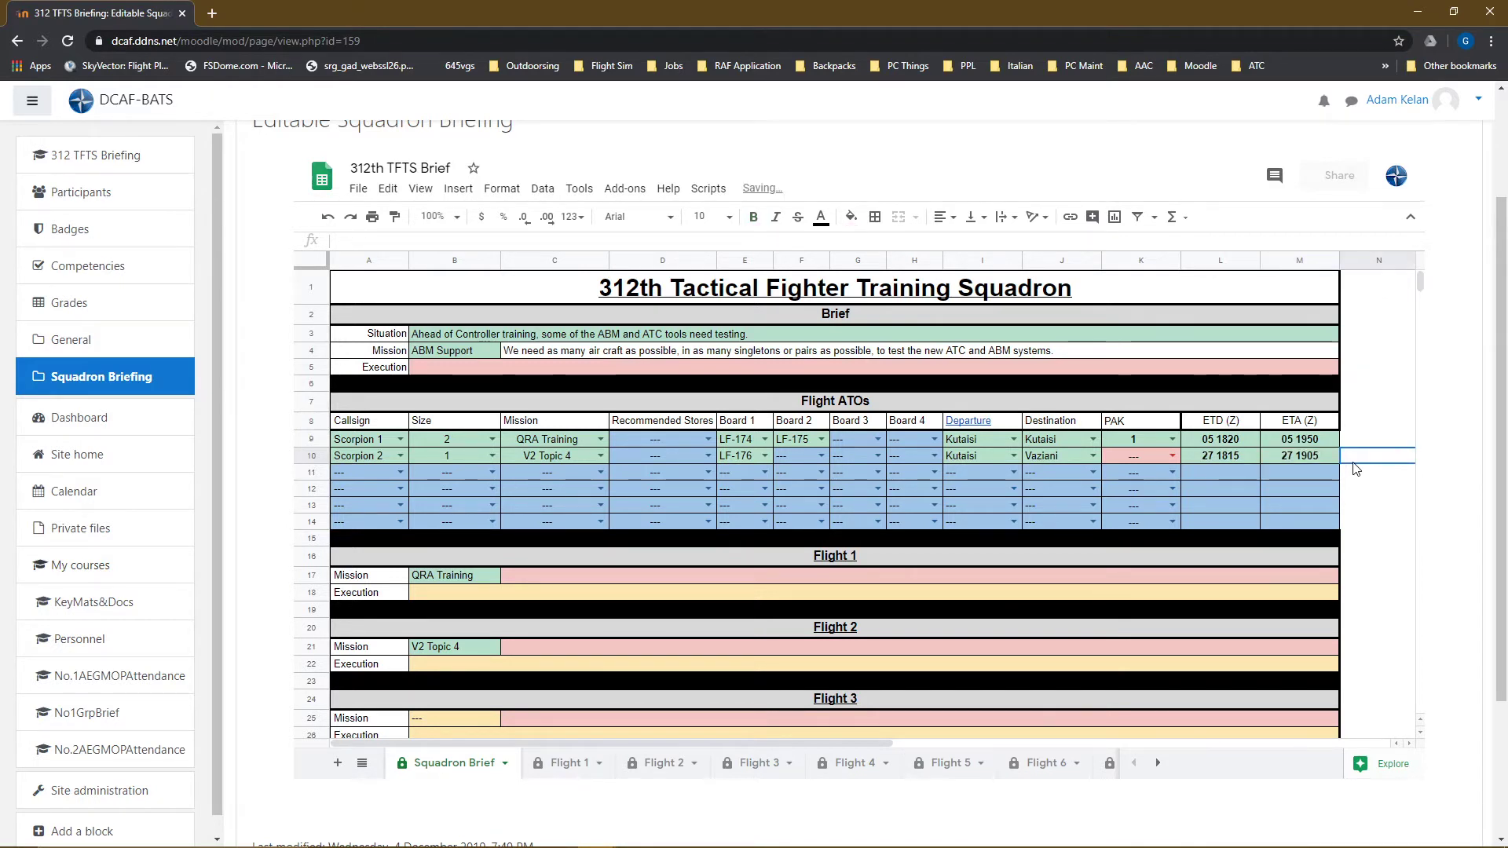